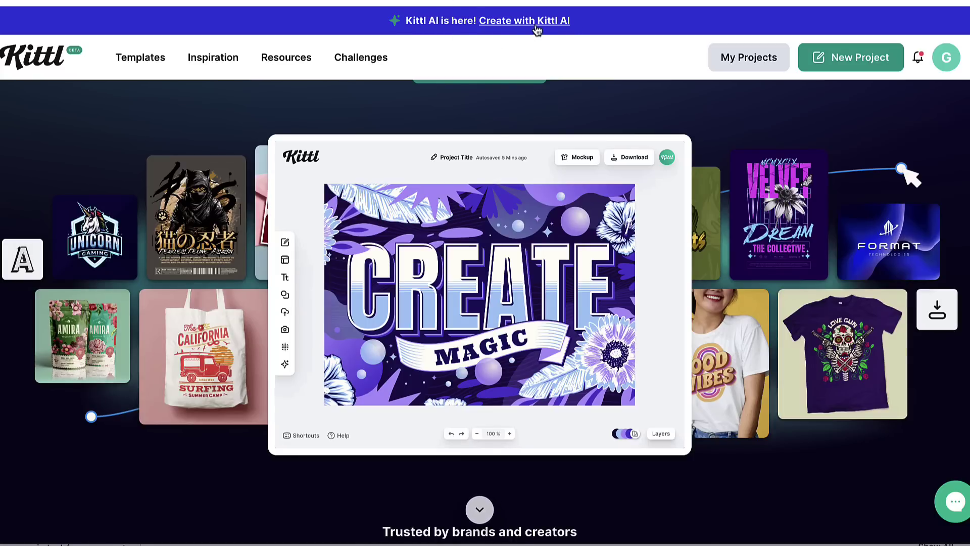
# Launch Kittl AI from the banner and bring up its image generator panel.
pyautogui.click(536, 22)
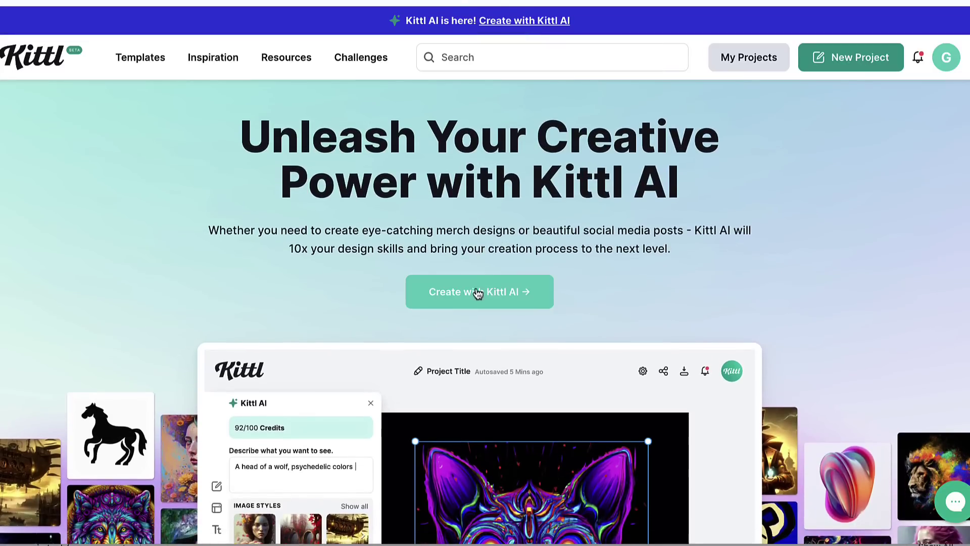
pyautogui.click(487, 293)
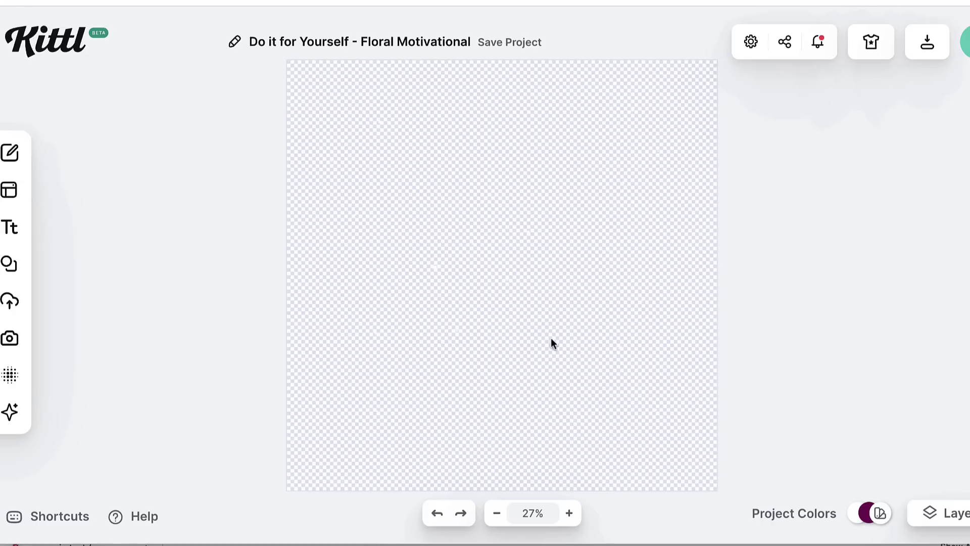
pyautogui.moveTo(18, 157)
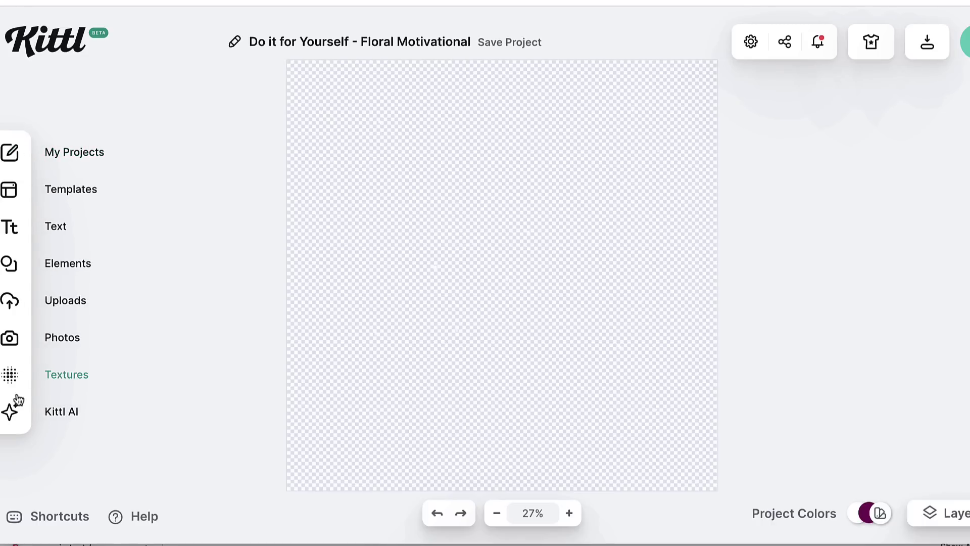
pyautogui.click(13, 419)
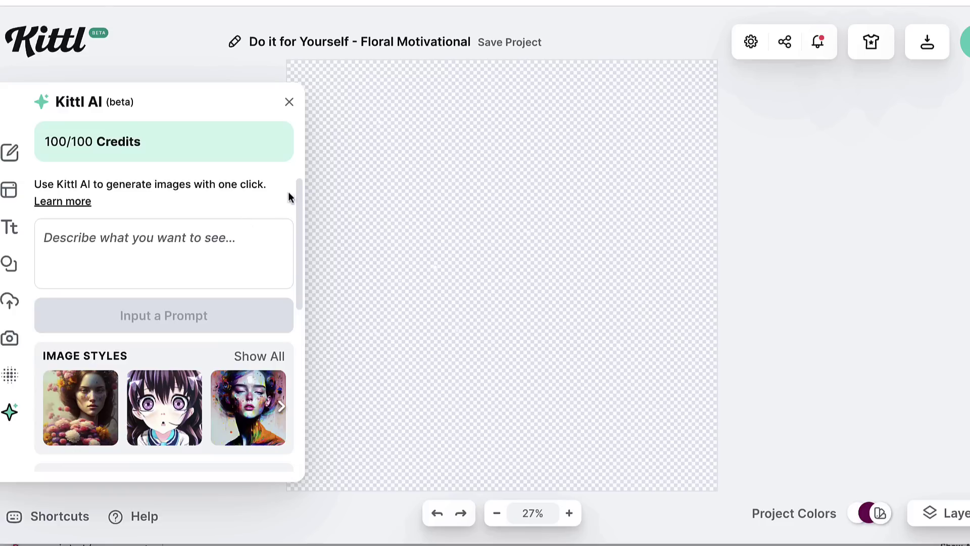
pyautogui.scroll(-2, 275, 279)
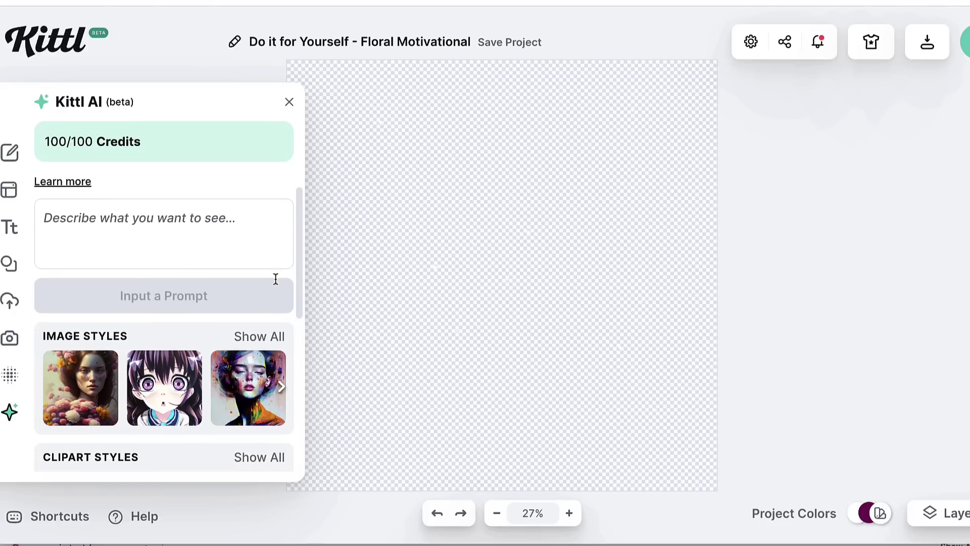
pyautogui.scroll(-1, 275, 279)
pyautogui.scroll(3, 276, 277)
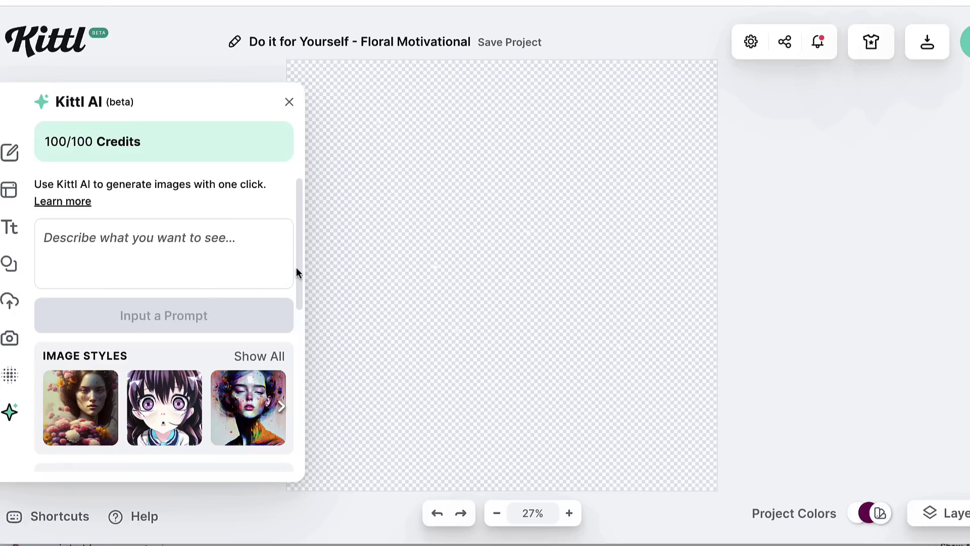
pyautogui.moveTo(298, 260); pyautogui.dragTo(300, 301)
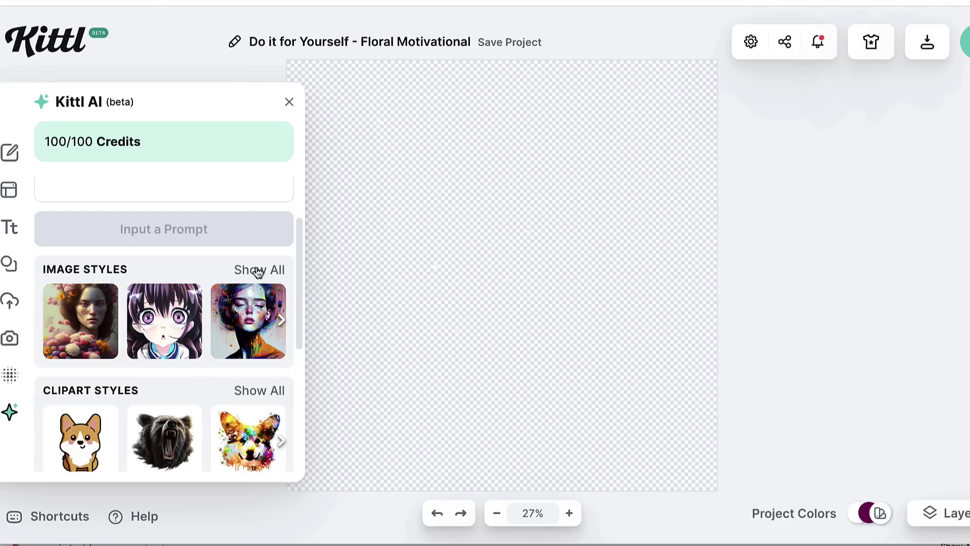
pyautogui.moveTo(298, 301); pyautogui.dragTo(296, 447)
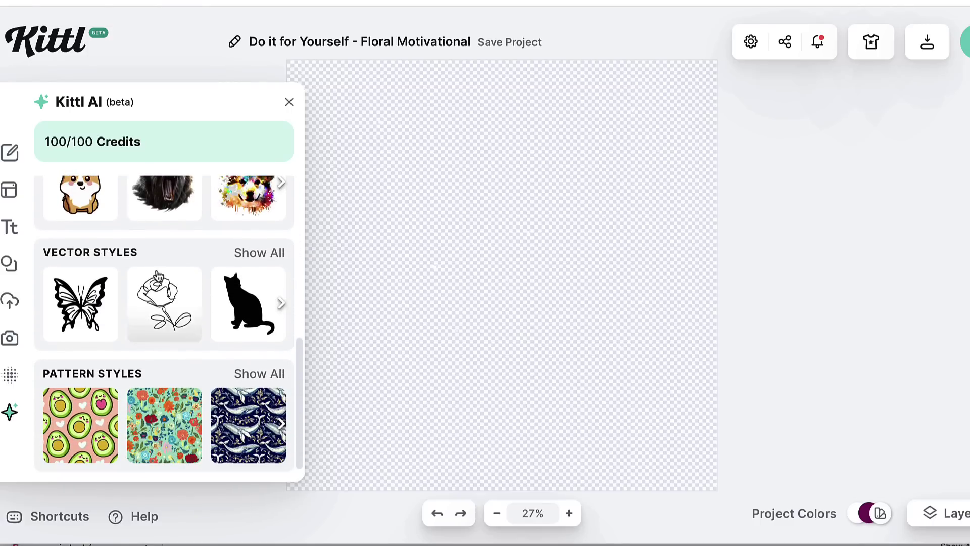
pyautogui.scroll(3, 213, 297)
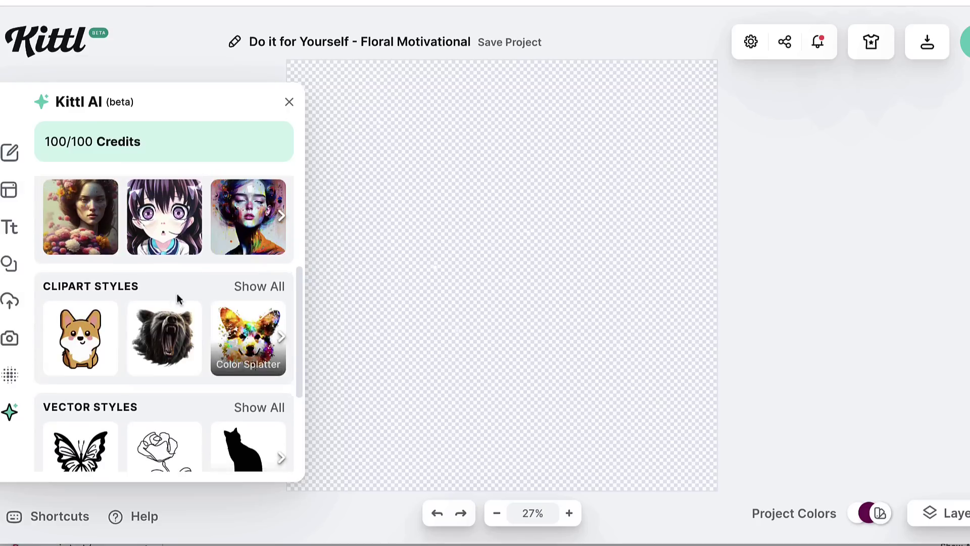
pyautogui.scroll(2, 228, 310)
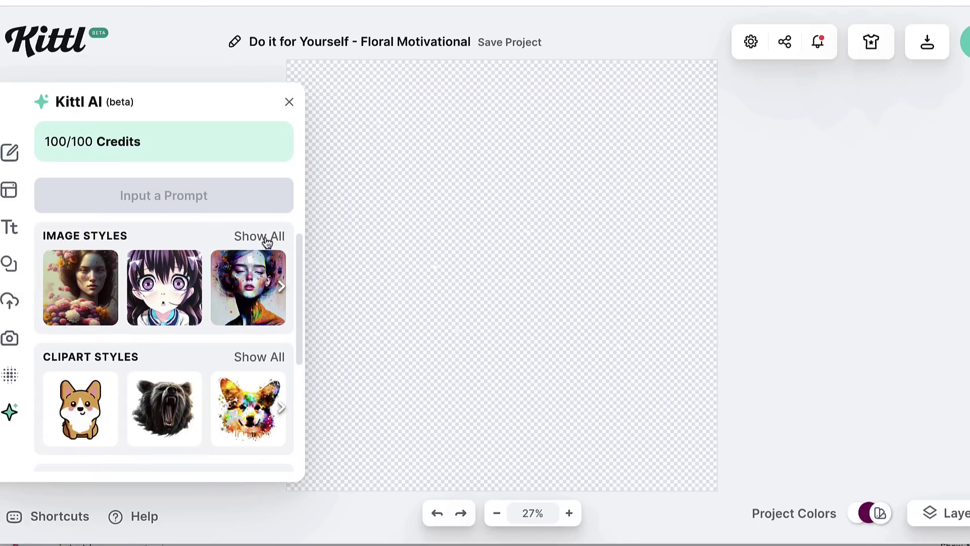
# Expand the Image Styles gallery and browse all image, clipart and vector styles.
pyautogui.click(266, 240)
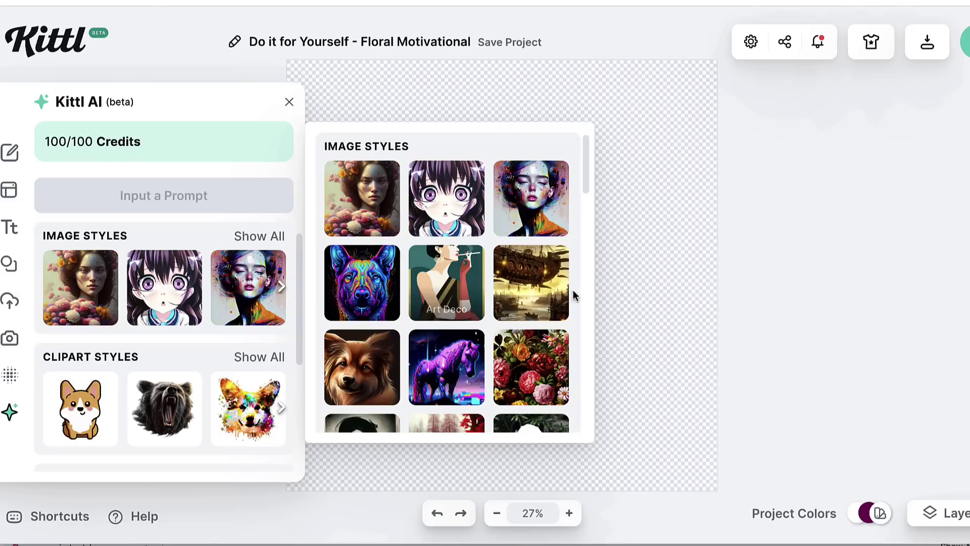
pyautogui.scroll(-1, 541, 283)
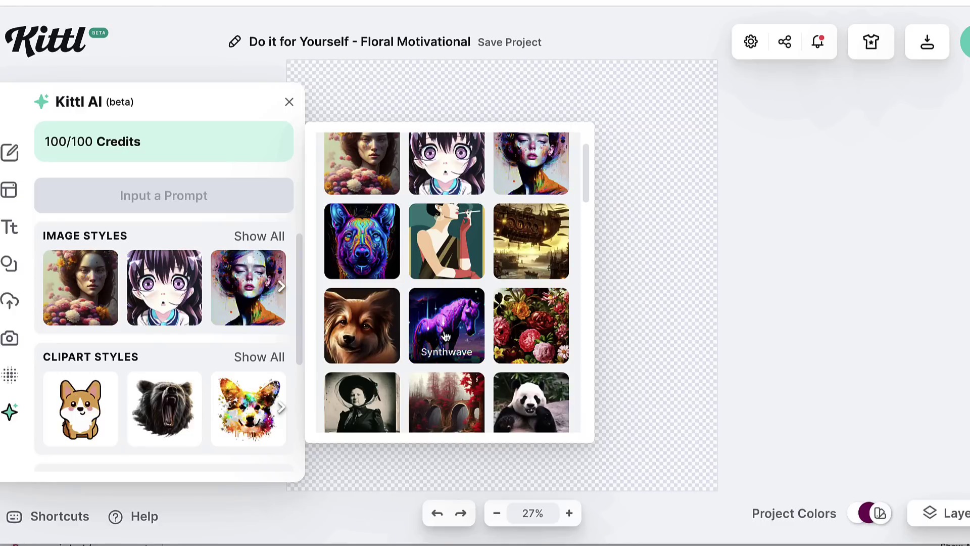
pyautogui.scroll(-1, 446, 337)
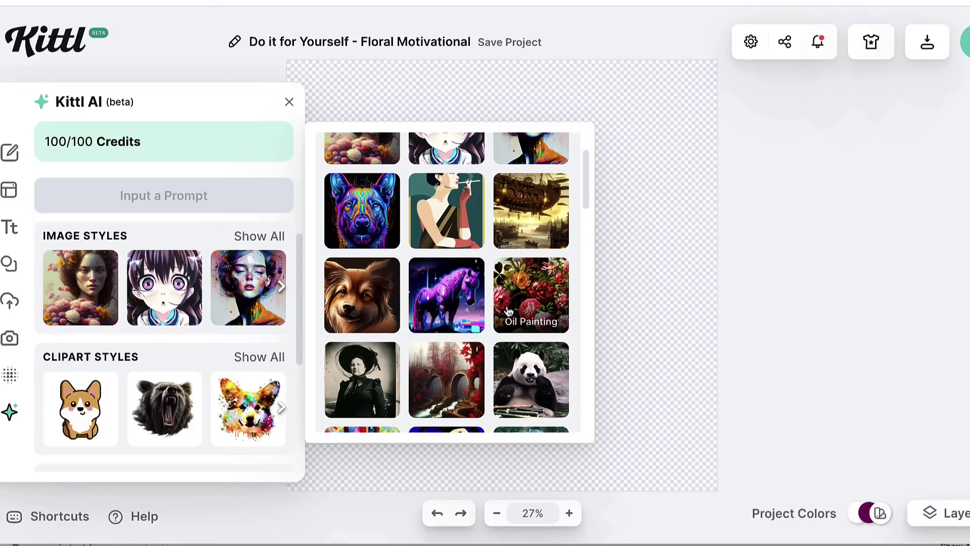
pyautogui.scroll(-2, 508, 310)
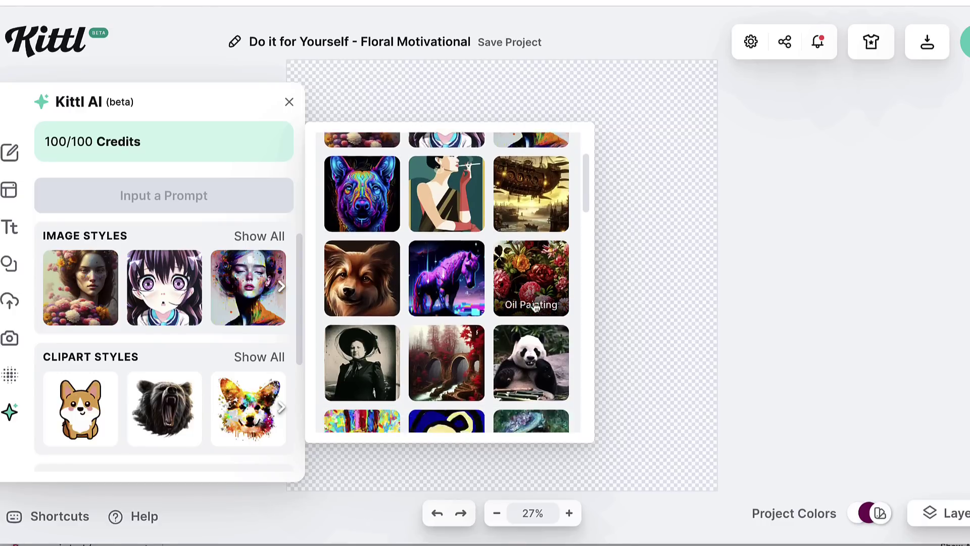
pyautogui.click(211, 200)
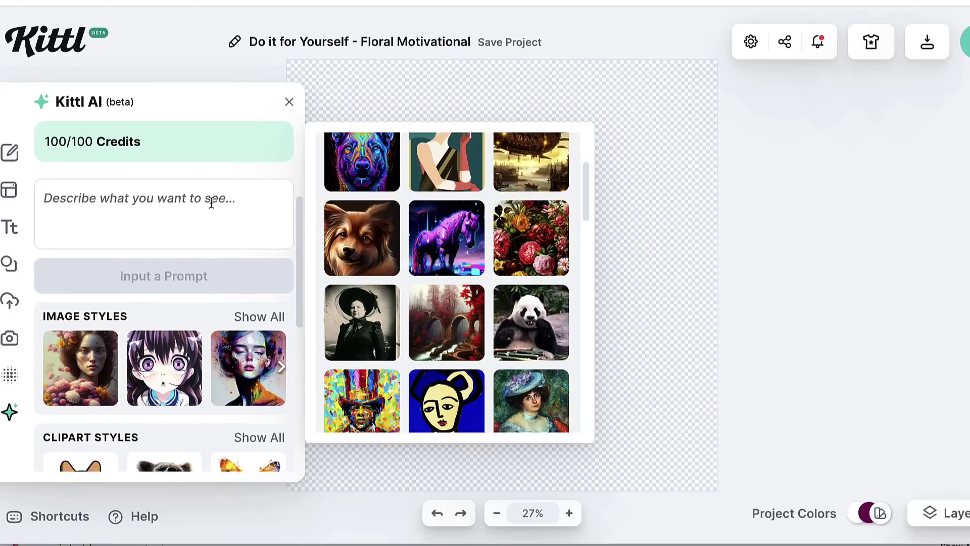
pyautogui.scroll(-5, 520, 304)
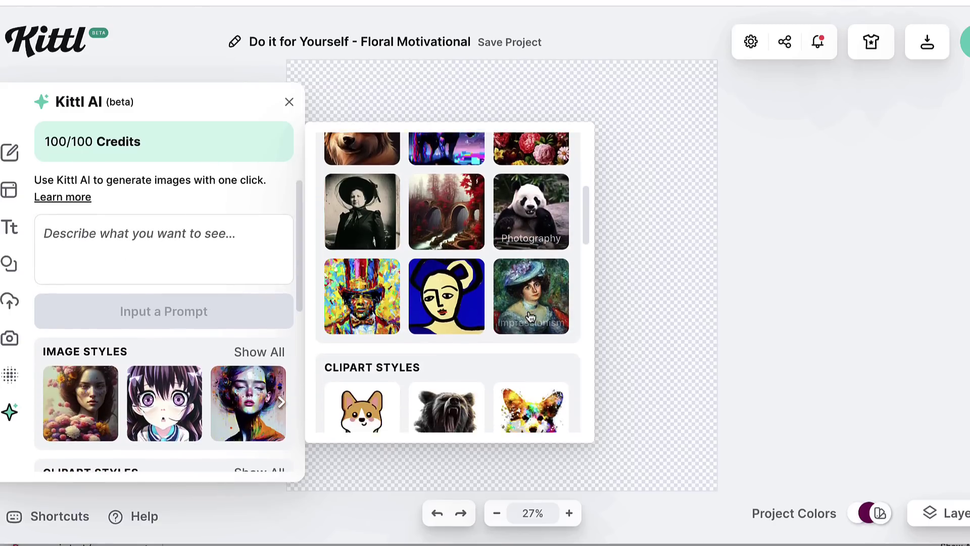
pyautogui.scroll(-7, 530, 316)
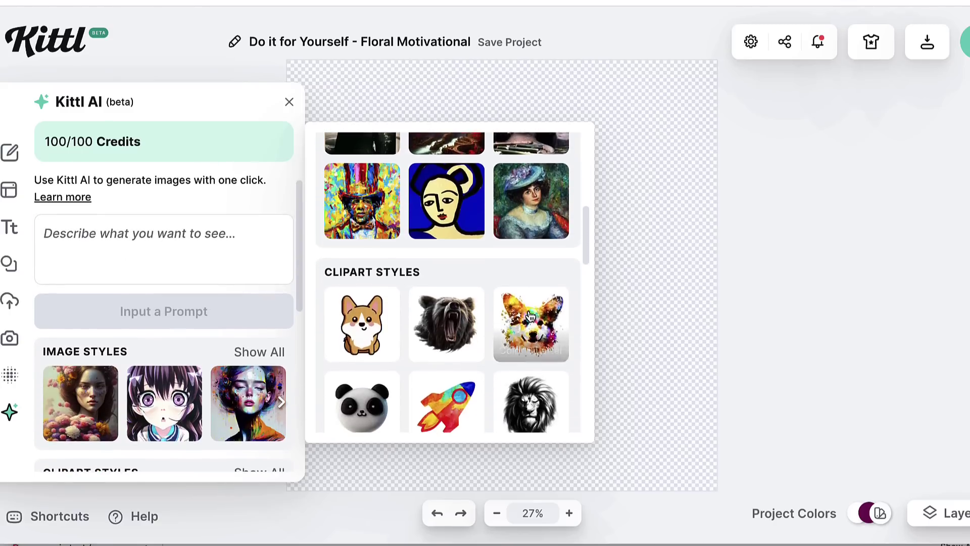
pyautogui.scroll(-7, 530, 315)
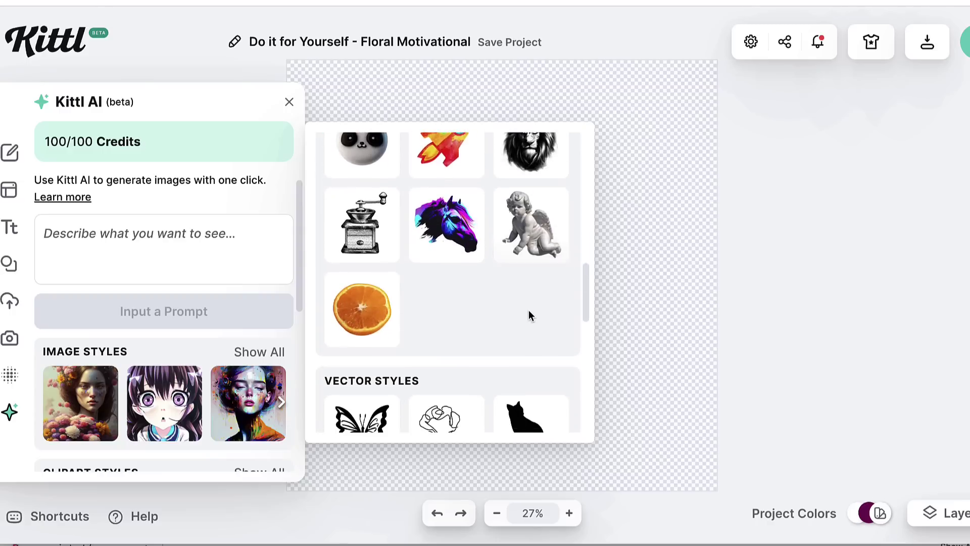
pyautogui.scroll(2, 531, 316)
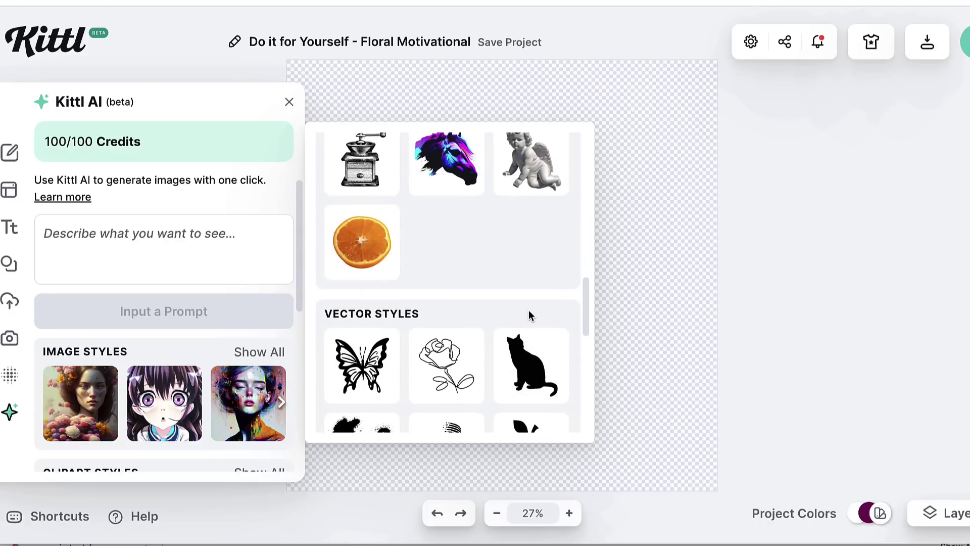
# Describe the image as 'cats on top of a rocketship in outer space'.
pyautogui.click(254, 230)
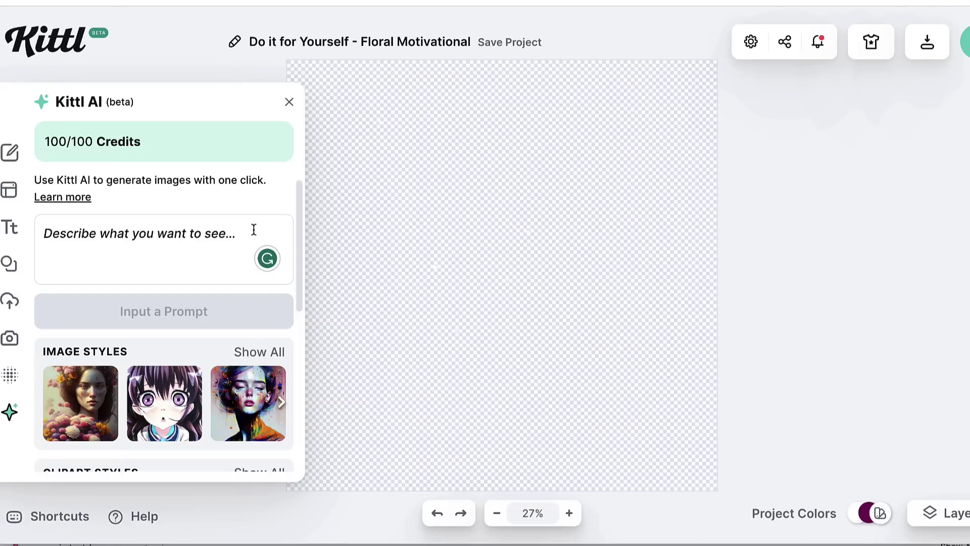
pyautogui.write('cats on to')
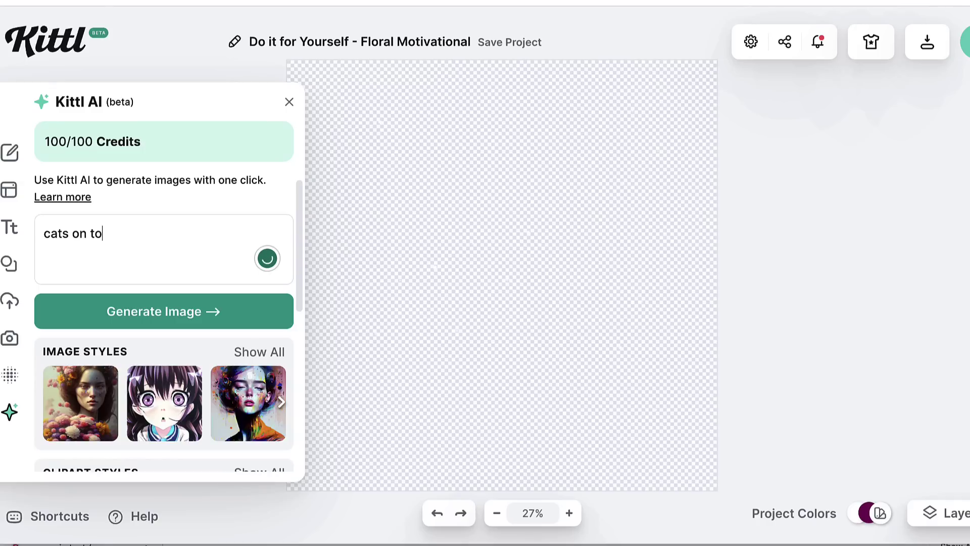
pyautogui.write('p of a rocketship')
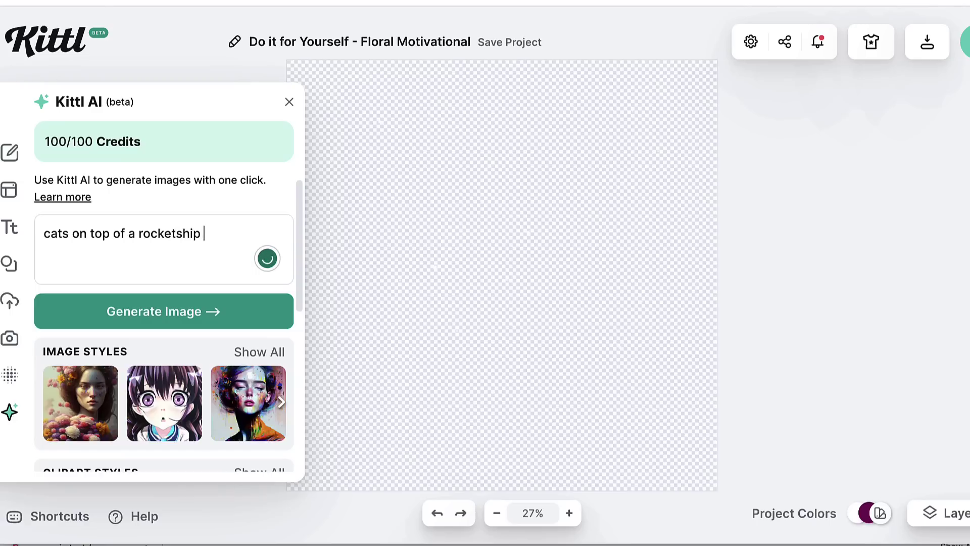
pyautogui.write(' in outer space')
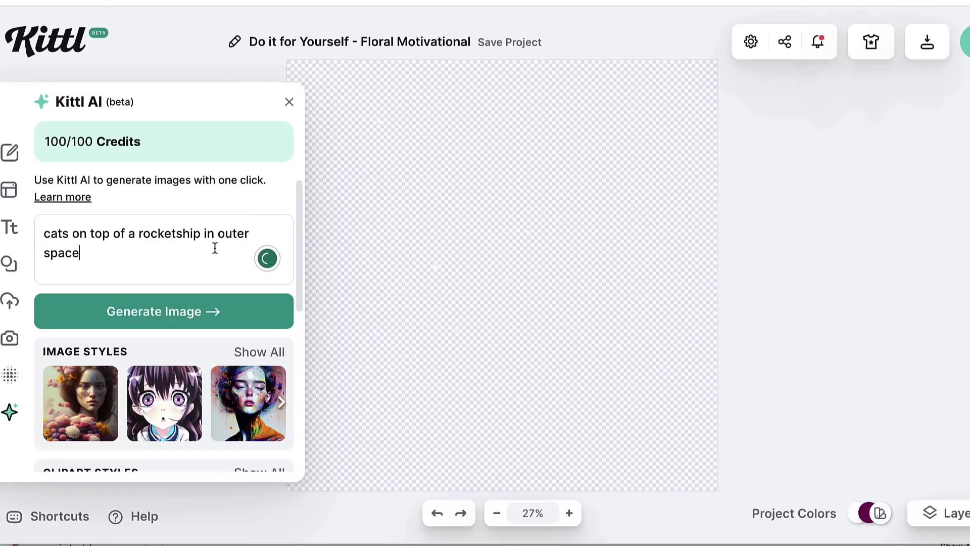
pyautogui.scroll(-2, 200, 259)
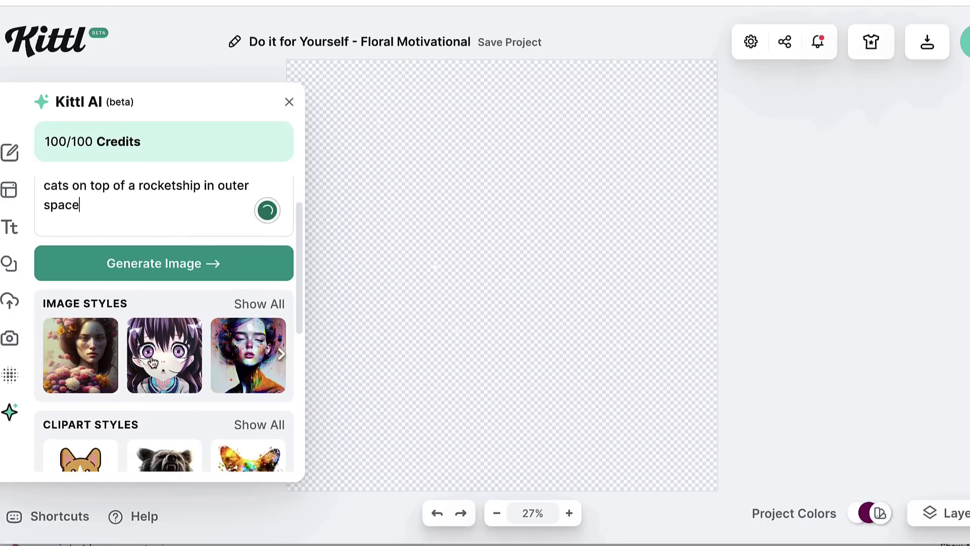
pyautogui.scroll(1, 162, 367)
pyautogui.scroll(-2, 171, 373)
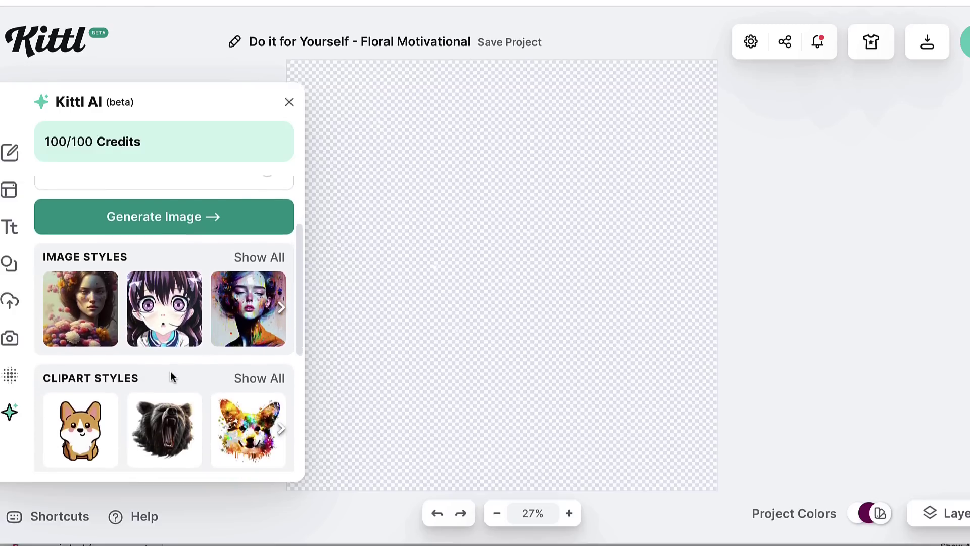
pyautogui.scroll(-2, 173, 379)
pyautogui.scroll(1, 170, 399)
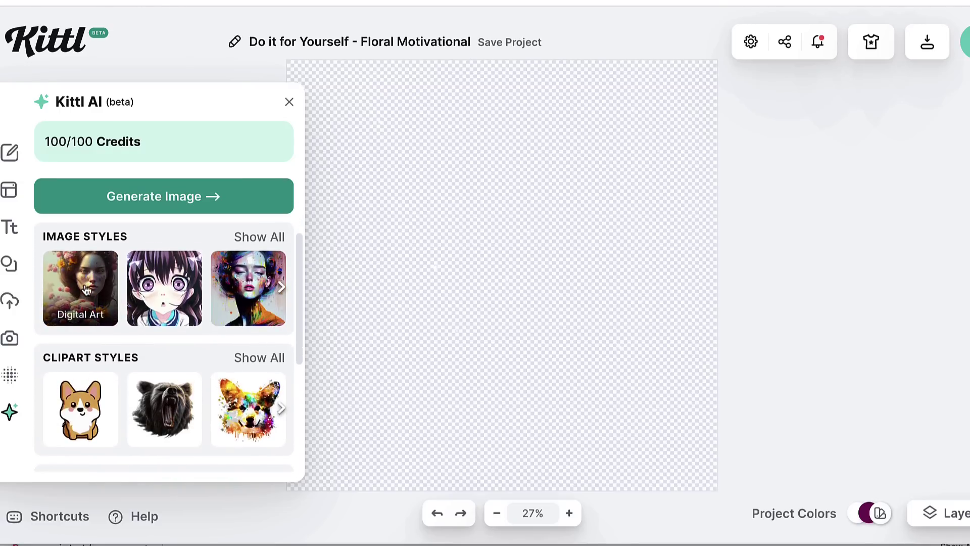
# Choose the Digital Art style, correct it to 'rocket ship', and generate the image.
pyautogui.click(87, 289)
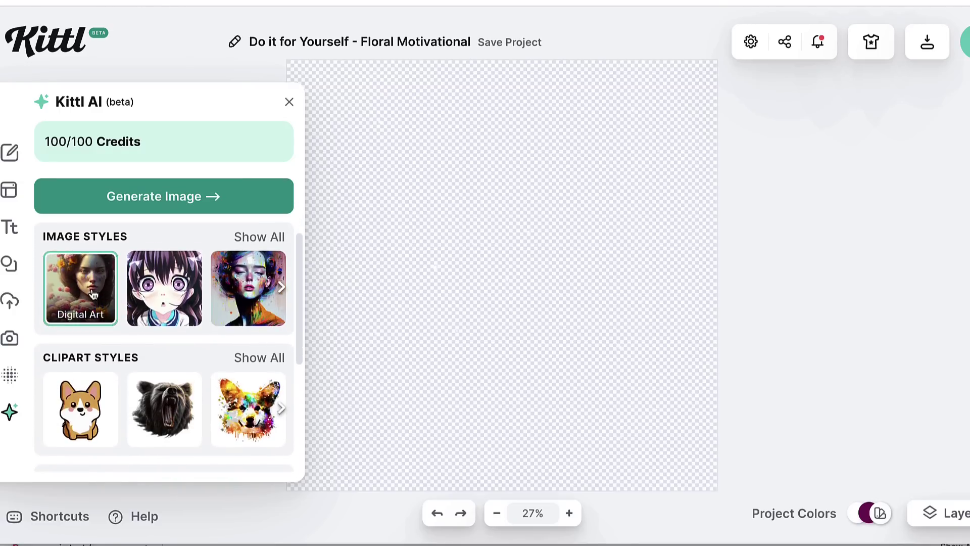
pyautogui.scroll(-3, 76, 289)
pyautogui.scroll(5, 150, 287)
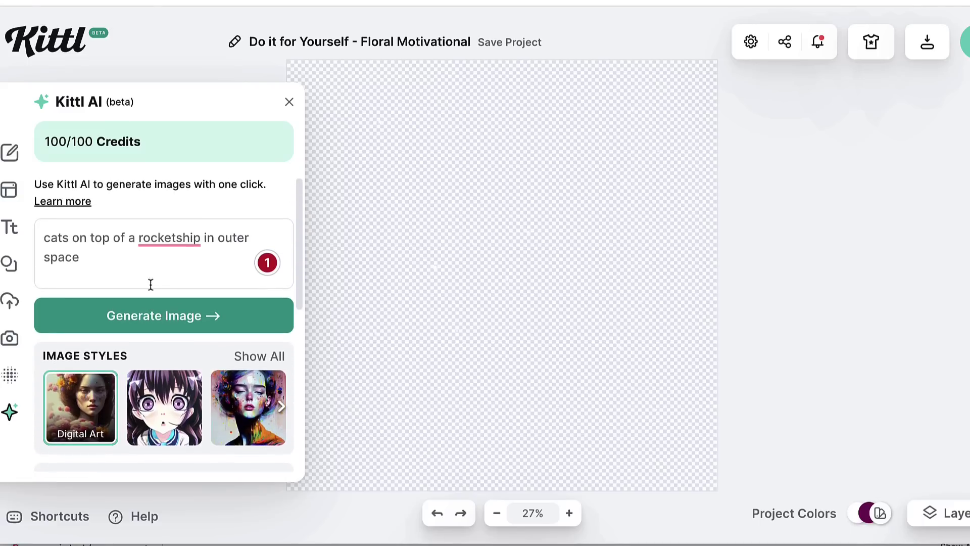
pyautogui.moveTo(177, 240)
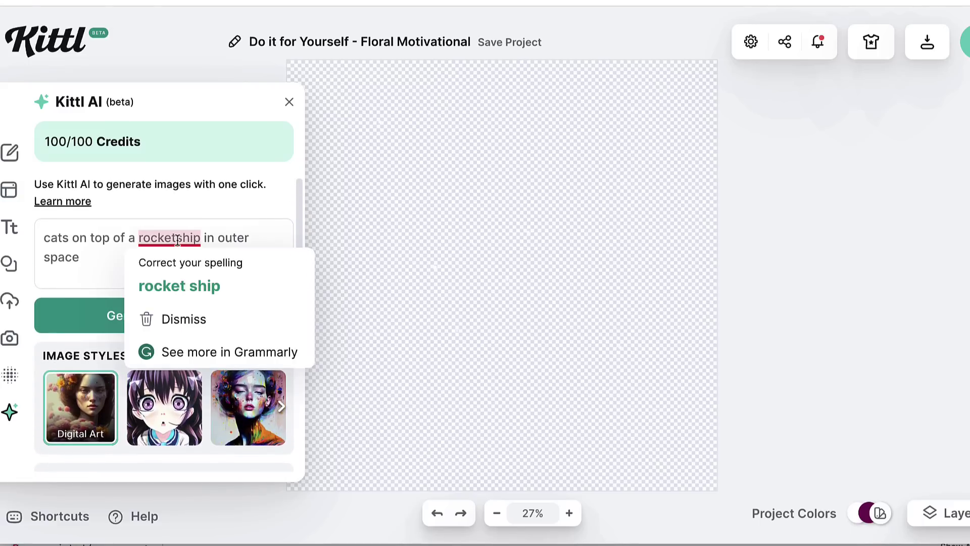
pyautogui.click(188, 285)
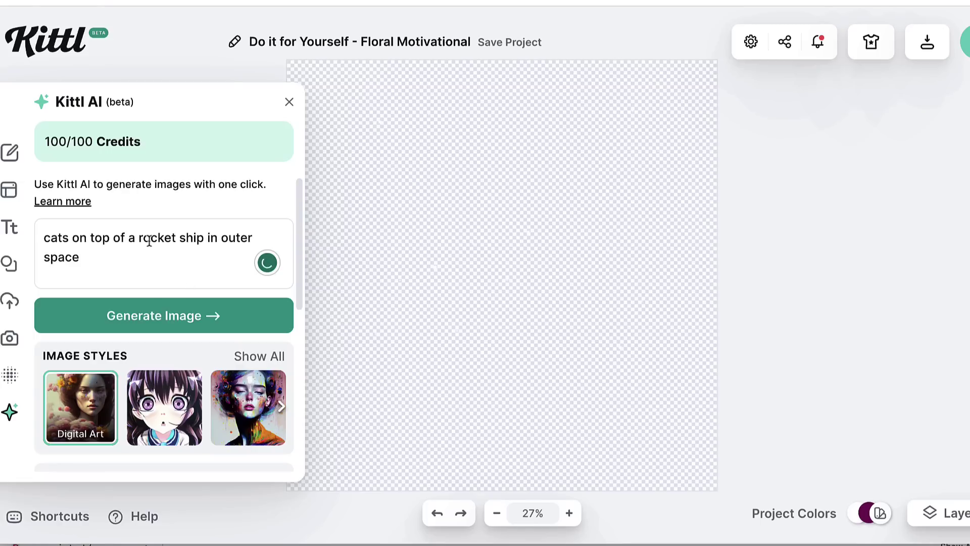
pyautogui.click(171, 317)
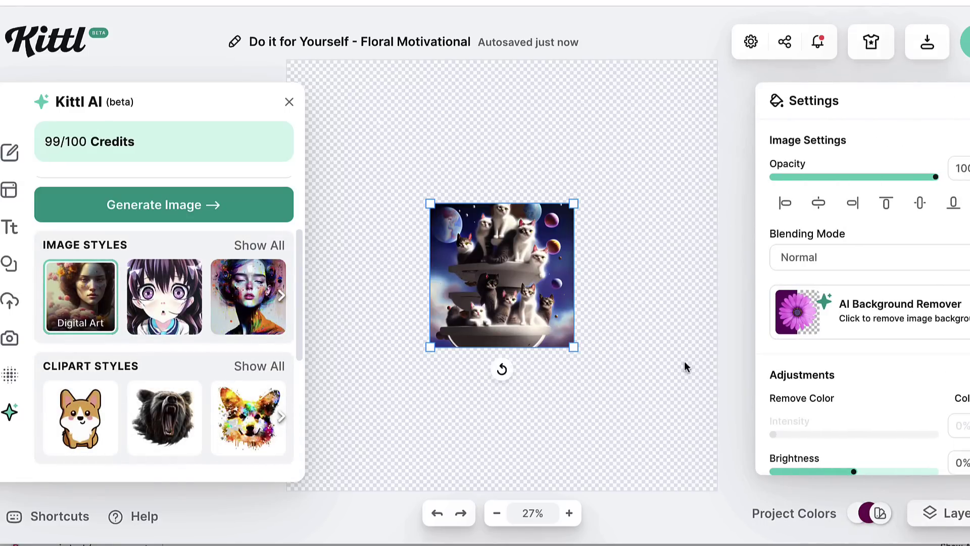
pyautogui.click(643, 293)
pyautogui.click(574, 347)
pyautogui.moveTo(574, 348); pyautogui.dragTo(521, 276)
pyautogui.moveTo(599, 368); pyautogui.dragTo(692, 446)
pyautogui.moveTo(354, 454); pyautogui.dragTo(336, 470)
pyautogui.moveTo(529, 405); pyautogui.dragTo(528, 392)
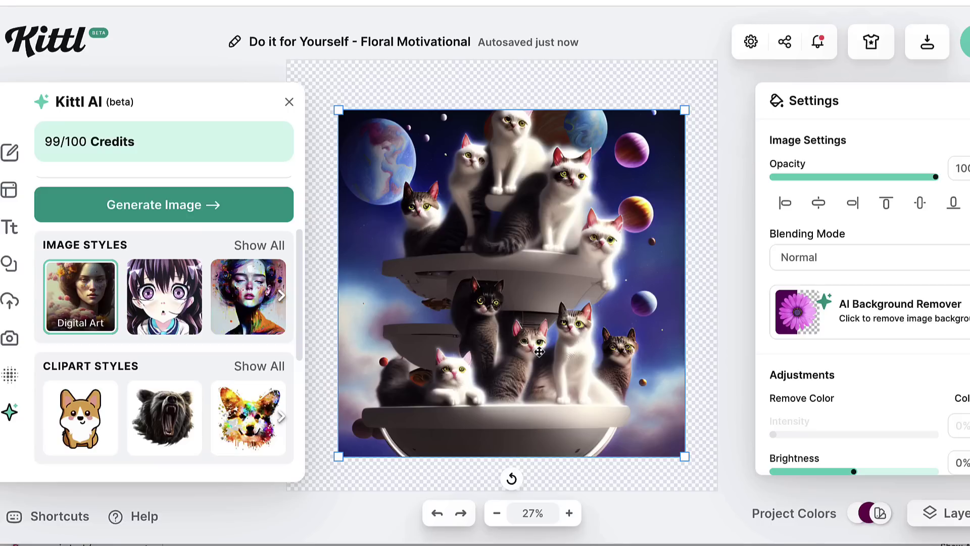
pyautogui.scroll(2, 539, 351)
pyautogui.scroll(-2, 539, 351)
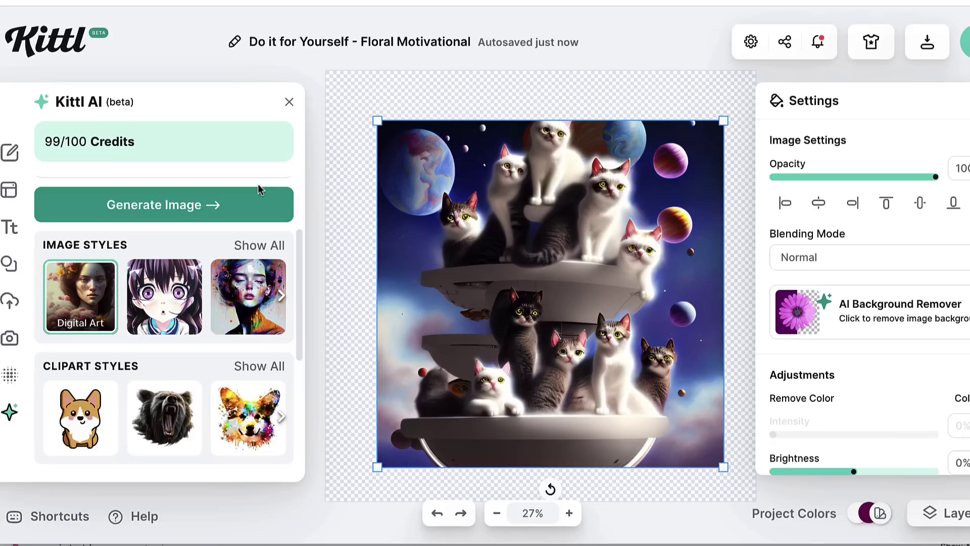
pyautogui.scroll(3, 243, 237)
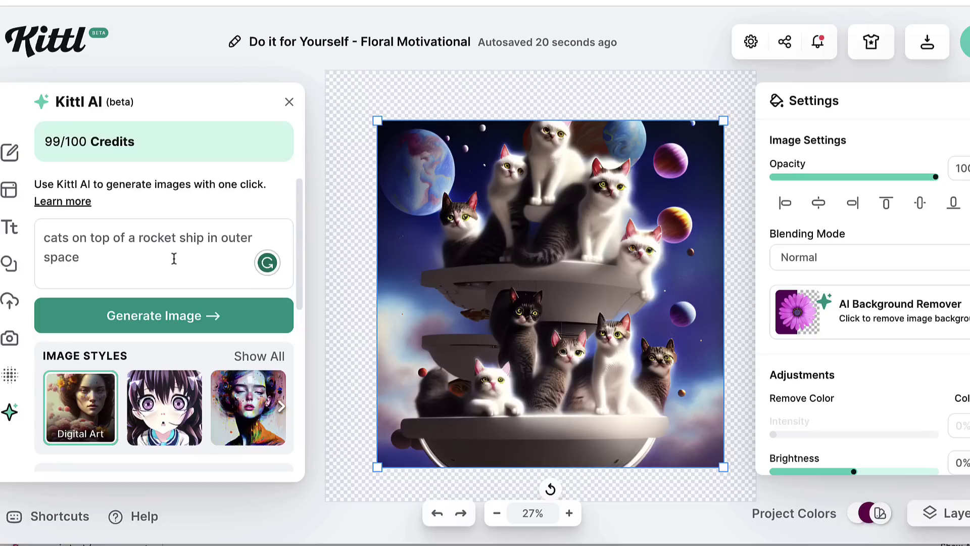
pyautogui.scroll(-1, 173, 260)
pyautogui.scroll(-1, 173, 259)
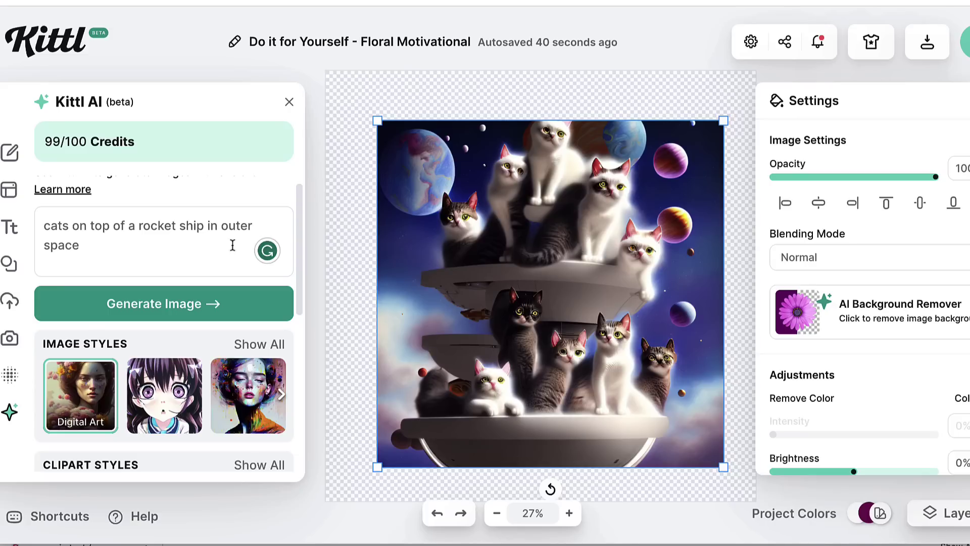
# Replace the cats prompt with 'mexican day of the dead skull. dia de muertos.'.
pyautogui.click(95, 247)
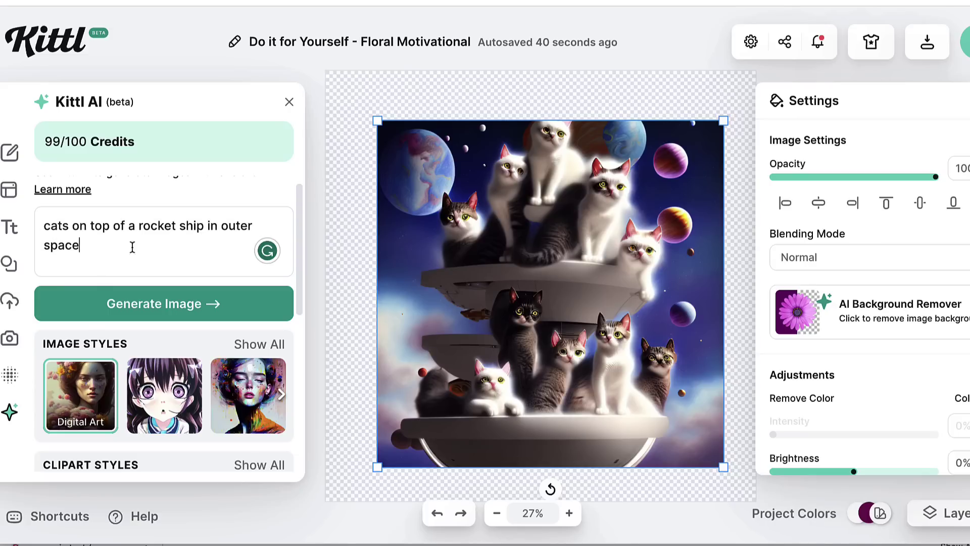
pyautogui.moveTo(115, 245); pyautogui.dragTo(42, 228)
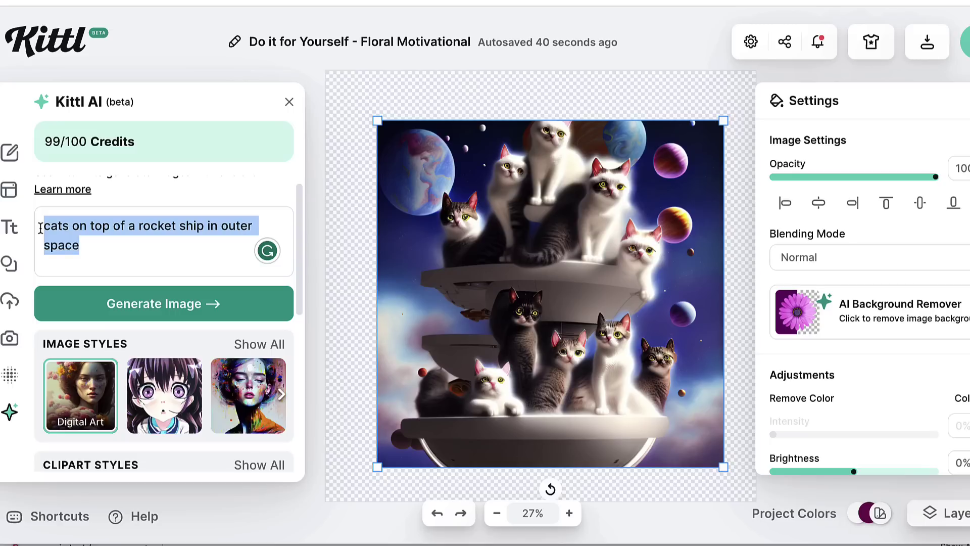
pyautogui.press('BackSpace')
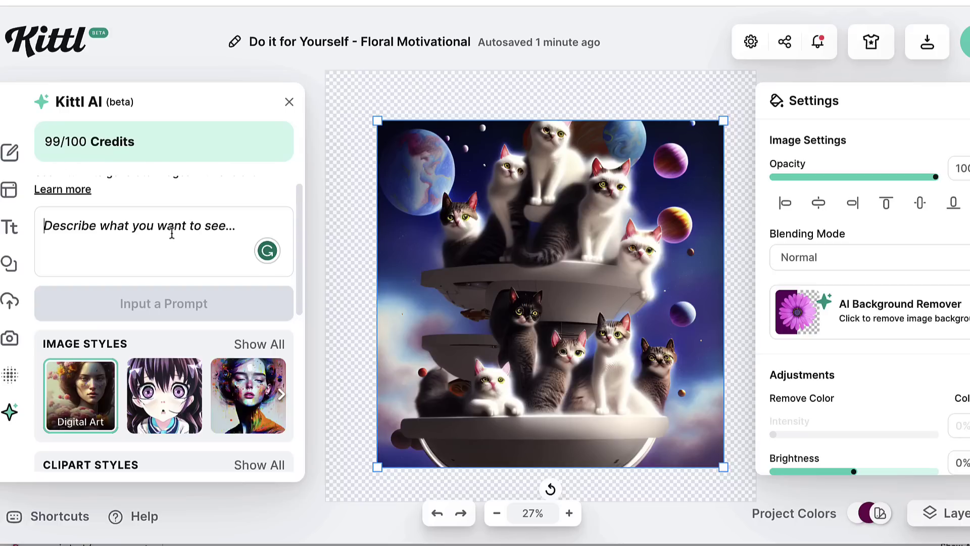
pyautogui.write('m')
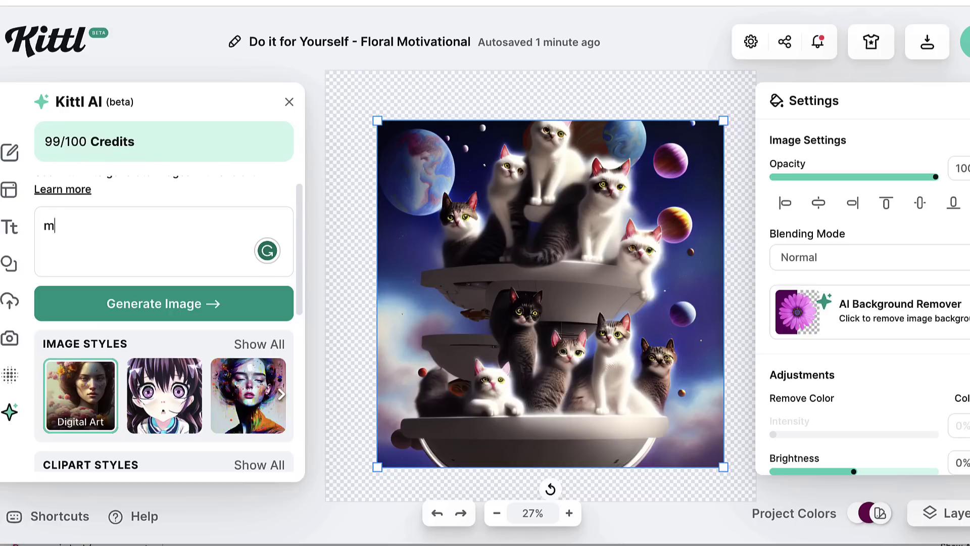
pyautogui.write('exican da')
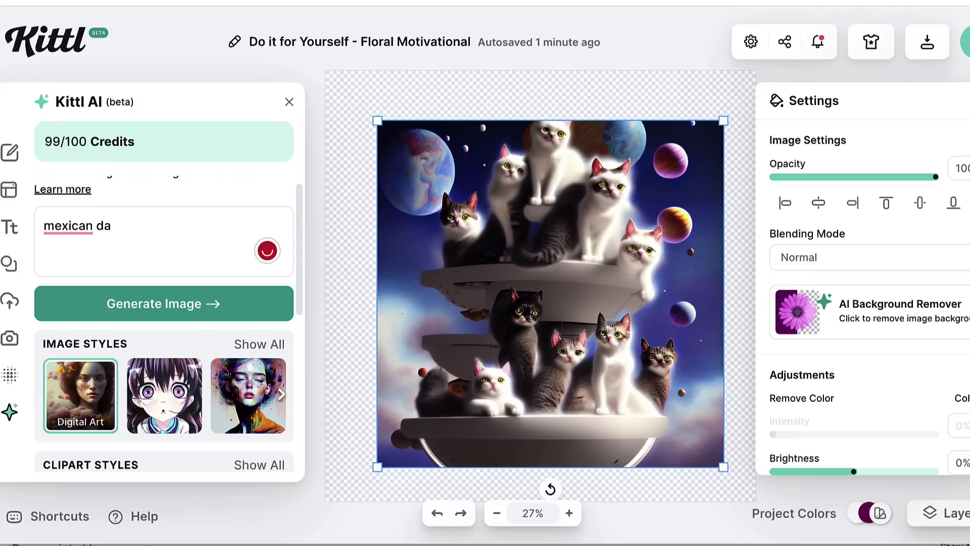
pyautogui.write('y of the dead sku')
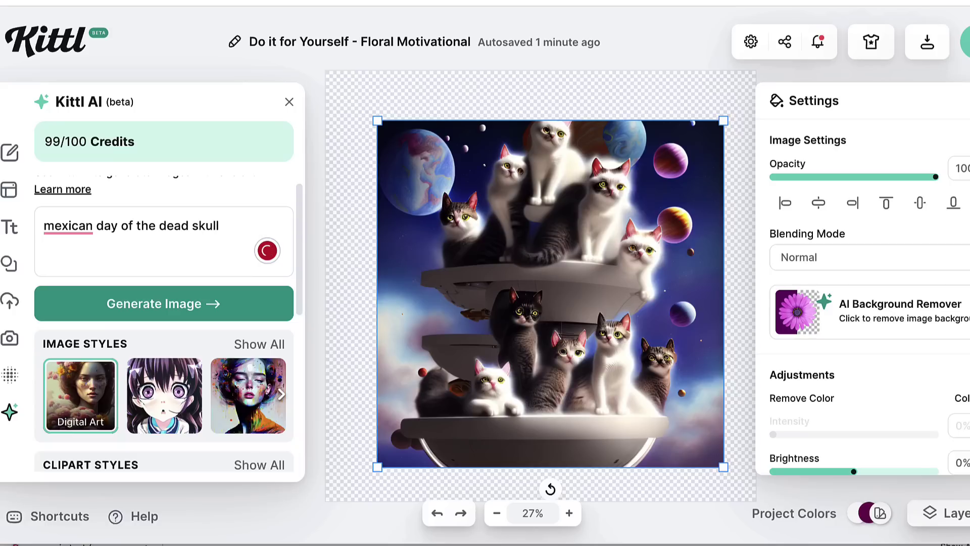
pyautogui.write('ll.')
pyautogui.write('dia de muertos mexicano')
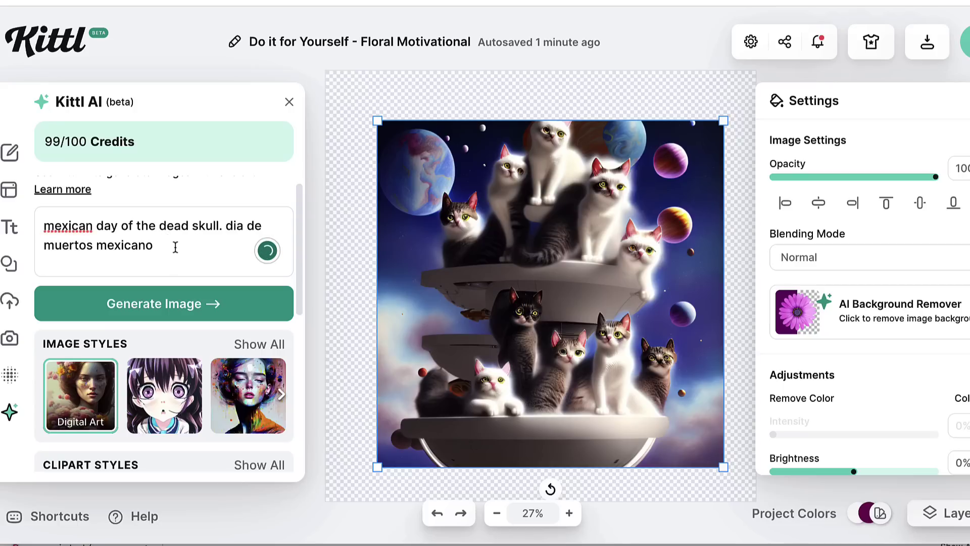
pyautogui.moveTo(160, 247); pyautogui.dragTo(96, 246)
pyautogui.press('BackSpace')
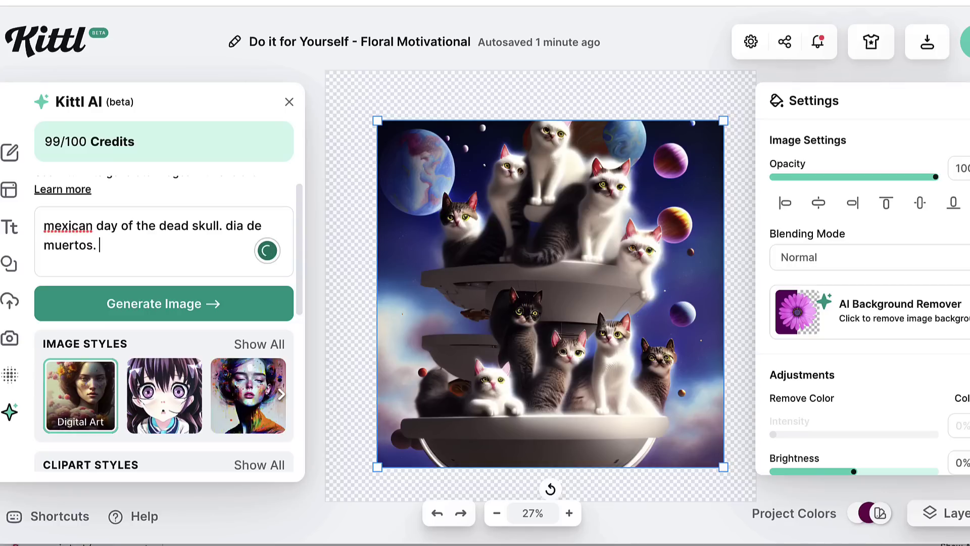
# Append 'smoking a cigar. with sombrero. bright colors' to the skull prompt.
pyautogui.write('smoin')
pyautogui.press('BackSpace')
pyautogui.press('BackSpace')
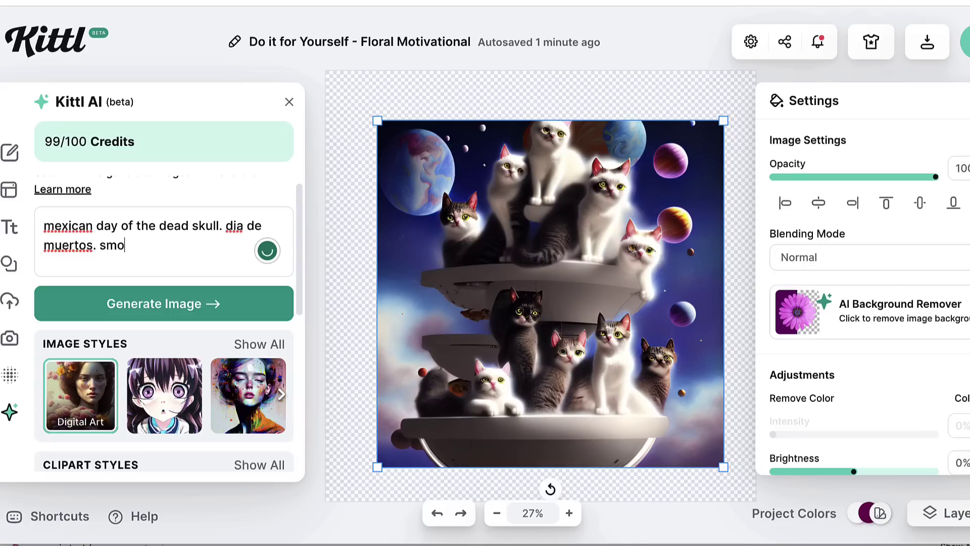
pyautogui.write('king a ')
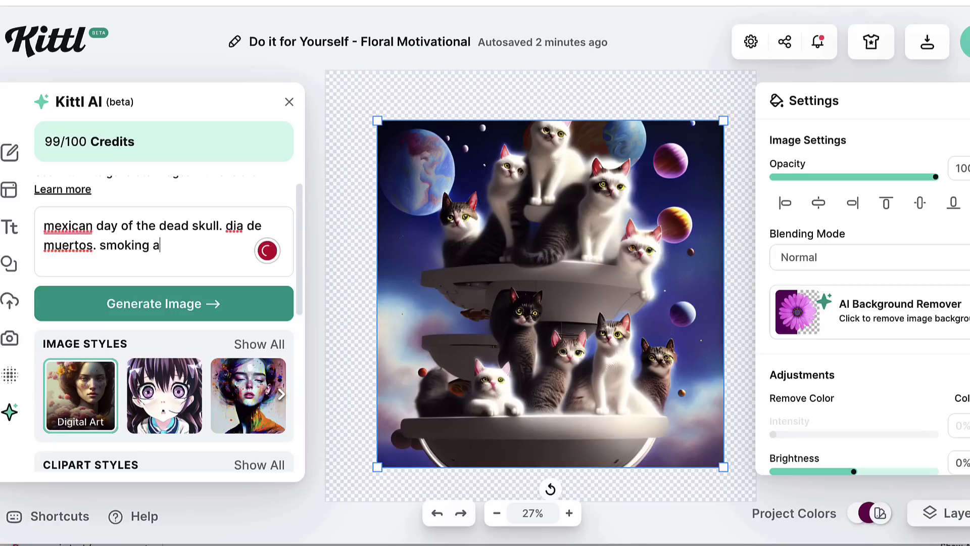
pyautogui.write('cigar')
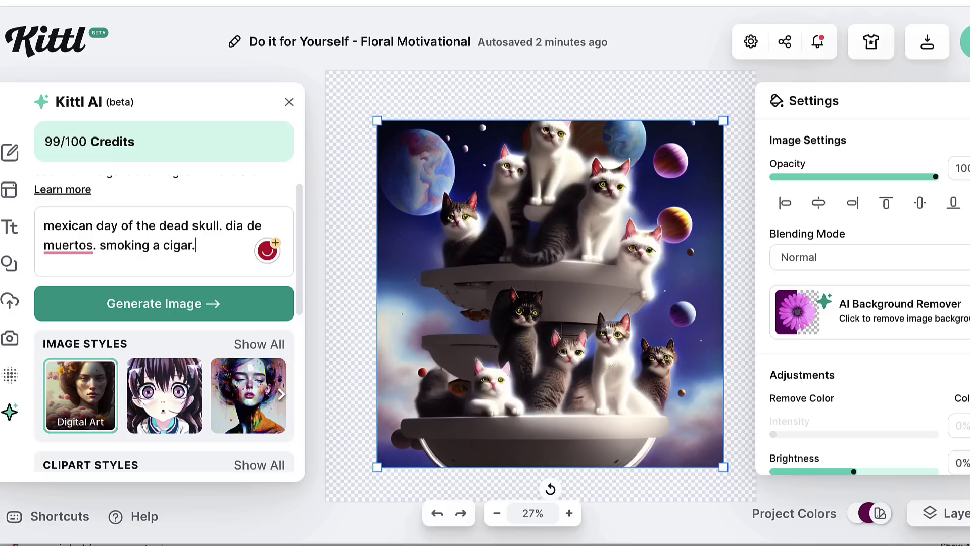
pyautogui.write('. with sombrero')
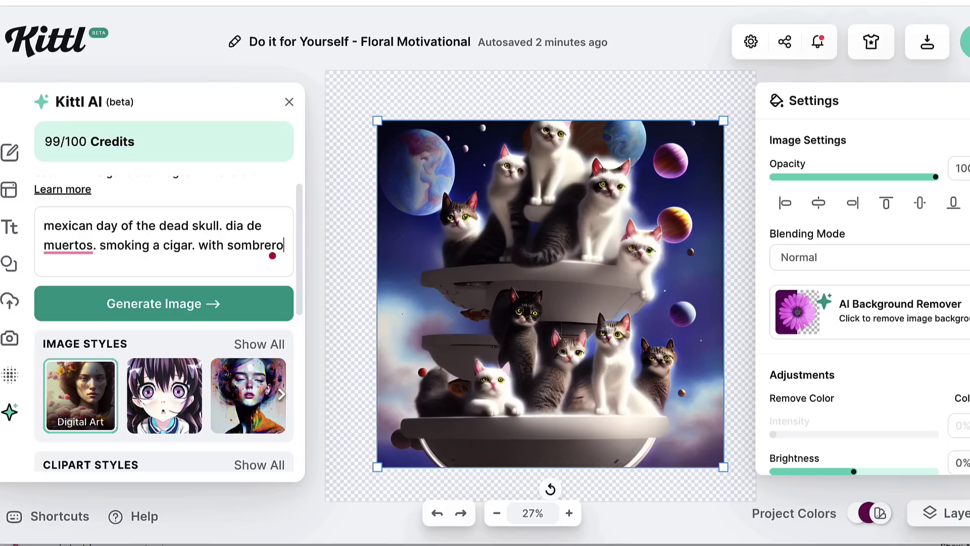
pyautogui.write(' na')
pyautogui.press('BackSpace')
pyautogui.write('. bright colors.')
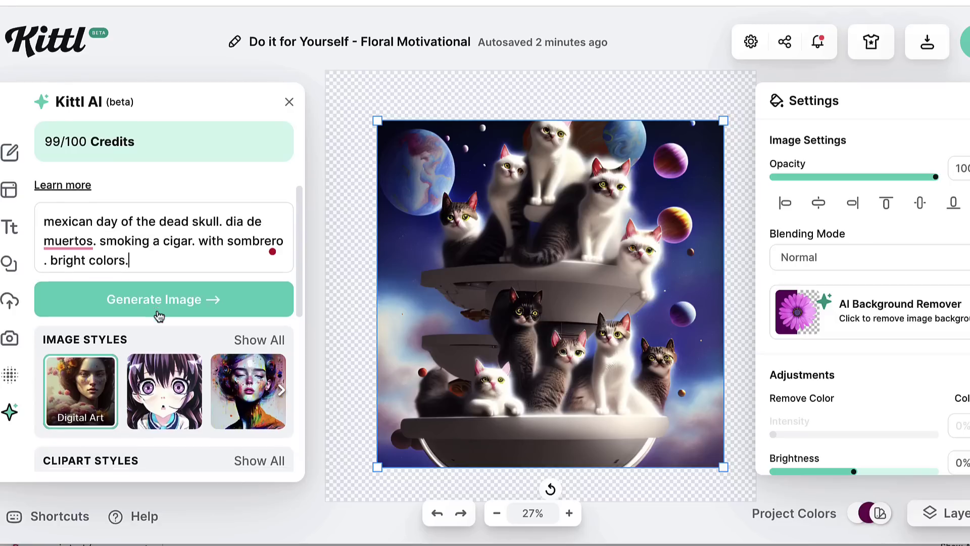
pyautogui.scroll(-2, 152, 303)
pyautogui.scroll(1, 159, 316)
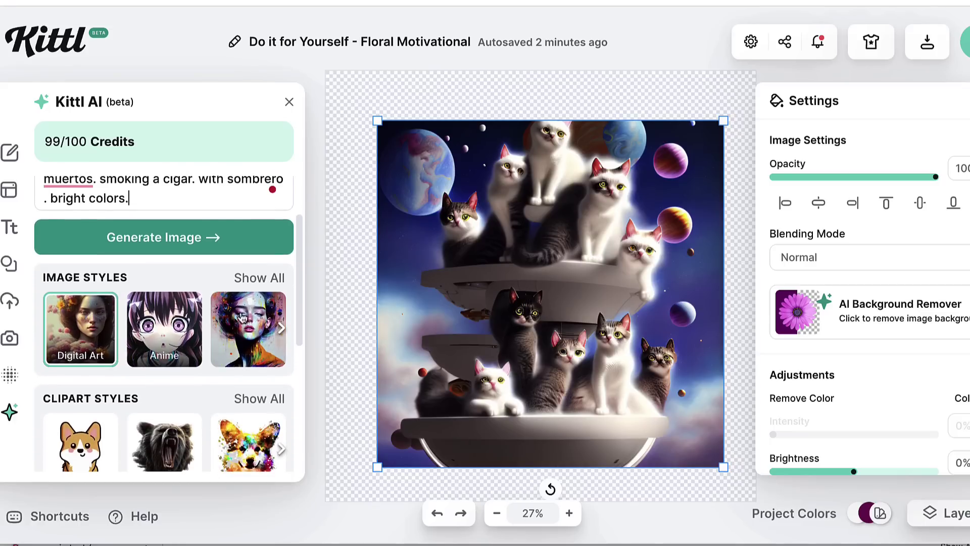
# Browse the full styles list and pick the Color Splatter clipart style.
pyautogui.click(260, 283)
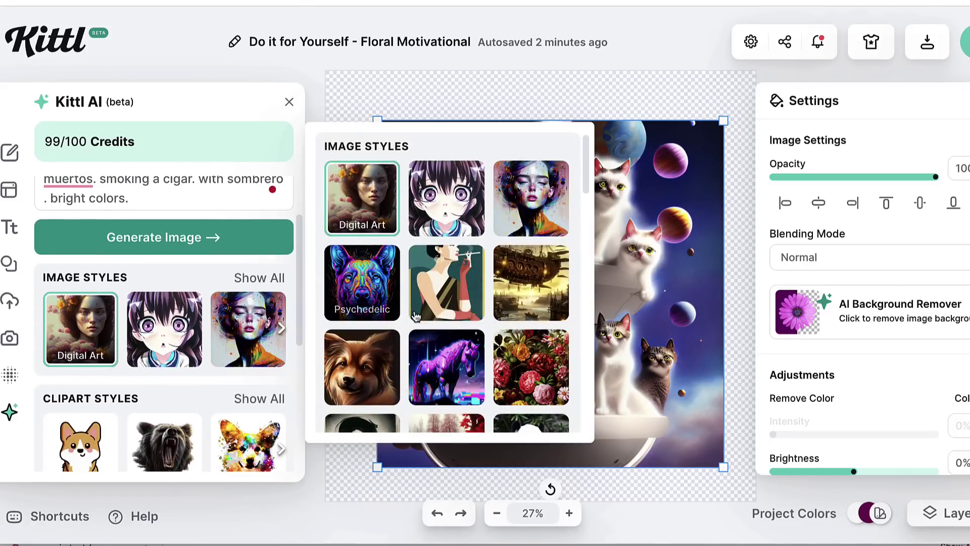
pyautogui.scroll(-1, 416, 316)
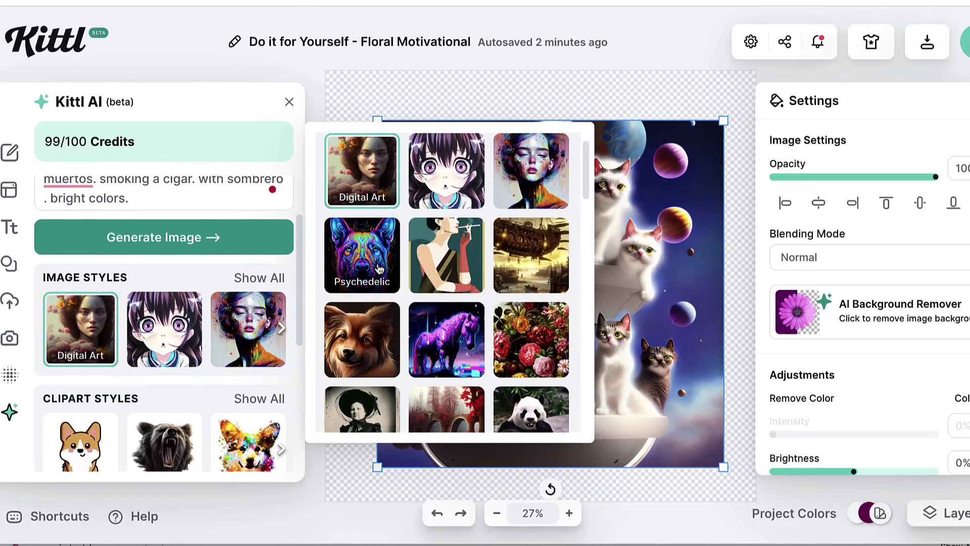
pyautogui.scroll(-1, 446, 331)
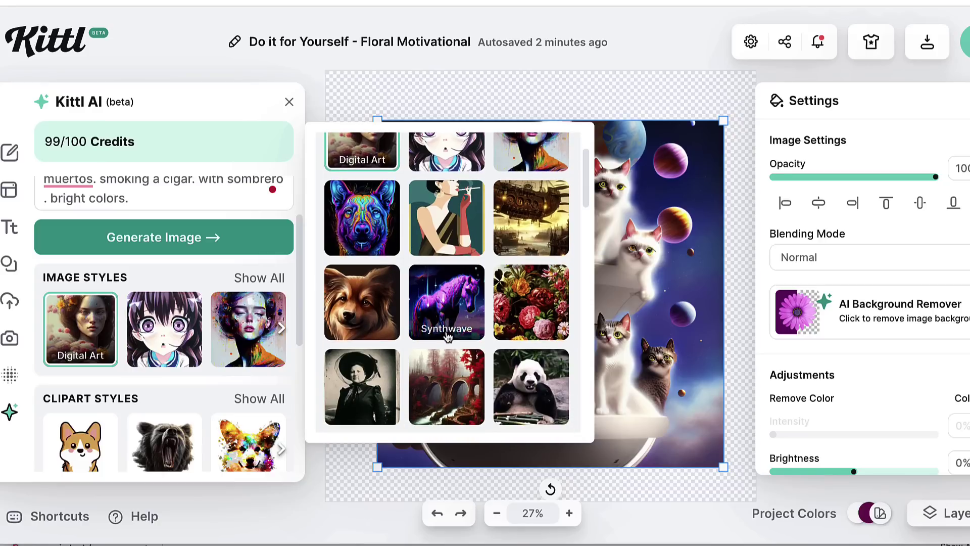
pyautogui.scroll(-2, 455, 314)
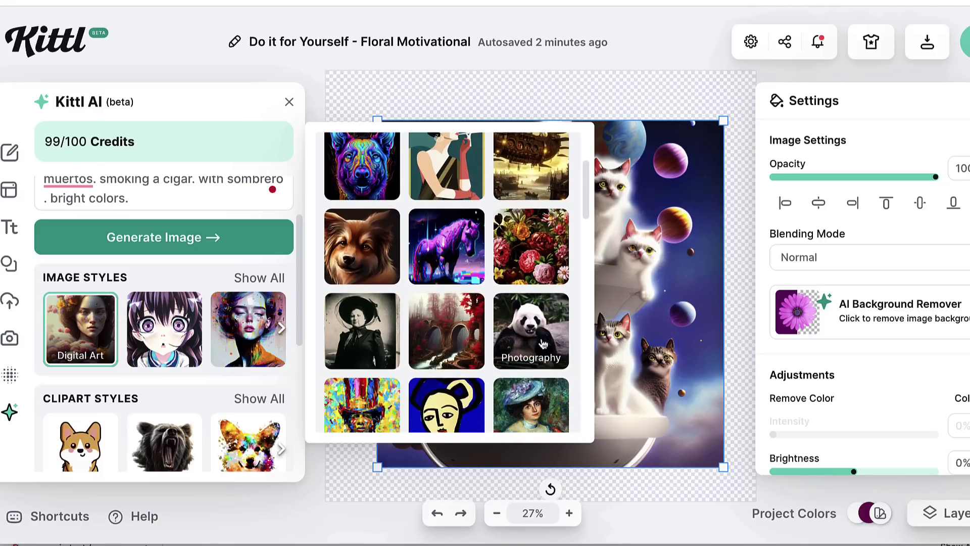
pyautogui.scroll(-3, 544, 344)
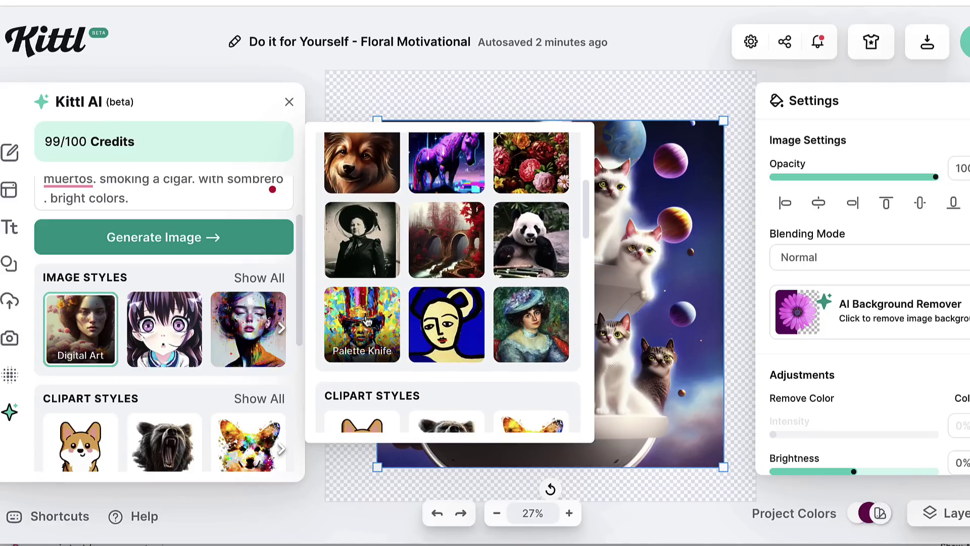
pyautogui.scroll(-4, 368, 322)
pyautogui.scroll(-2, 367, 322)
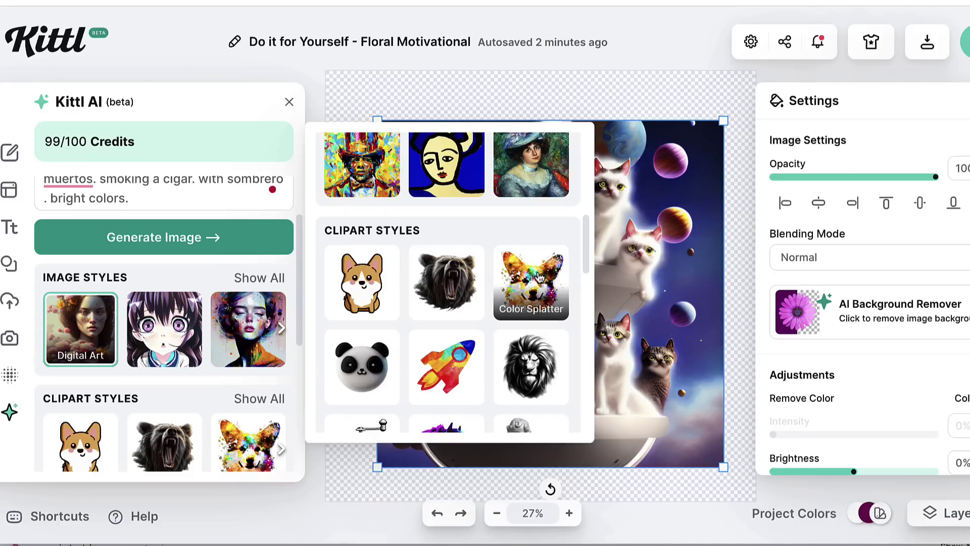
pyautogui.scroll(-1, 539, 278)
pyautogui.scroll(1, 538, 277)
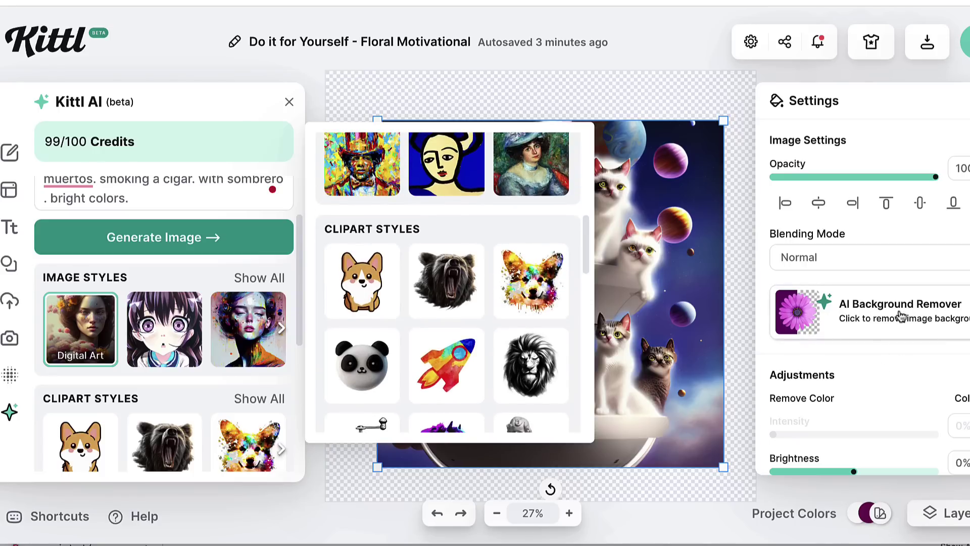
pyautogui.click(546, 274)
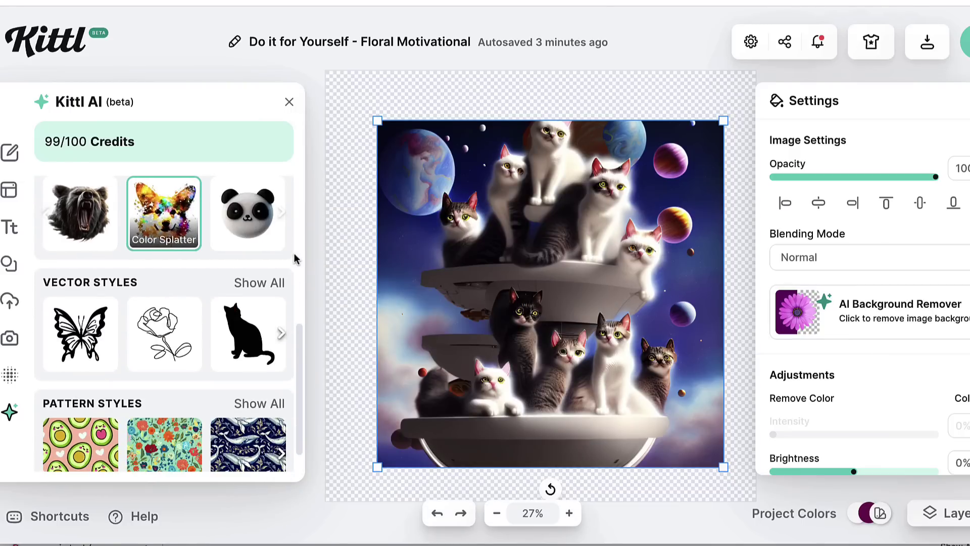
# Generate the Color Splatter day-of-the-dead skull image, leaving 98/100 credits.
pyautogui.scroll(5, 218, 291)
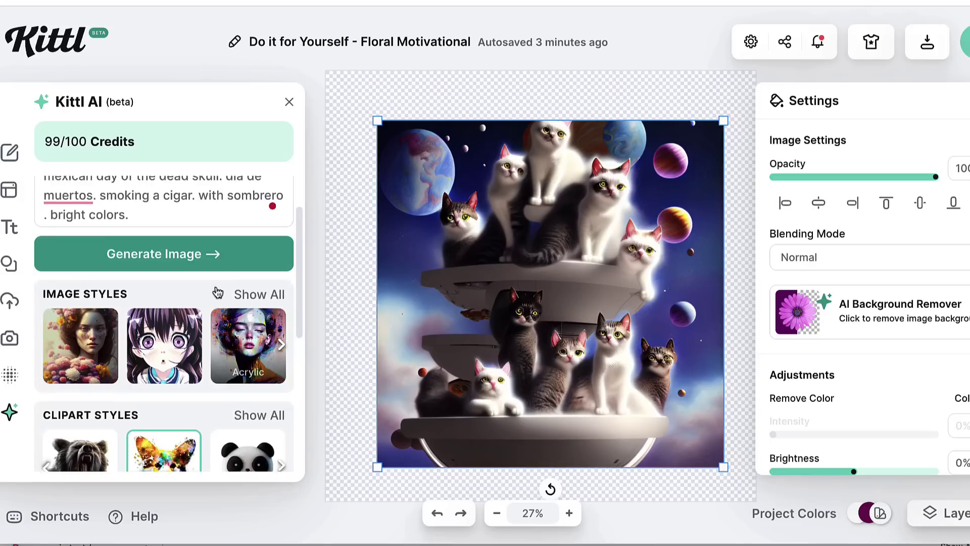
pyautogui.scroll(1, 216, 292)
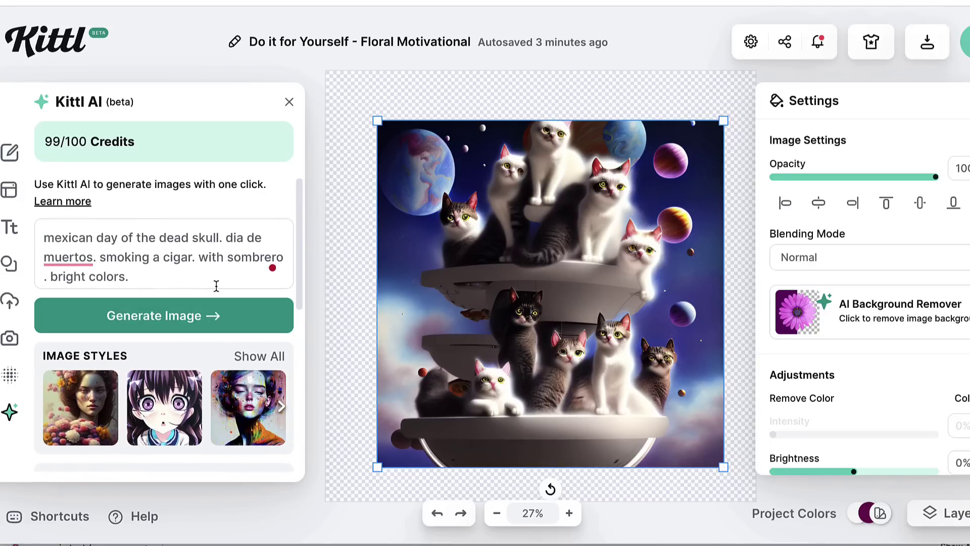
pyautogui.moveTo(149, 272); pyautogui.dragTo(32, 235)
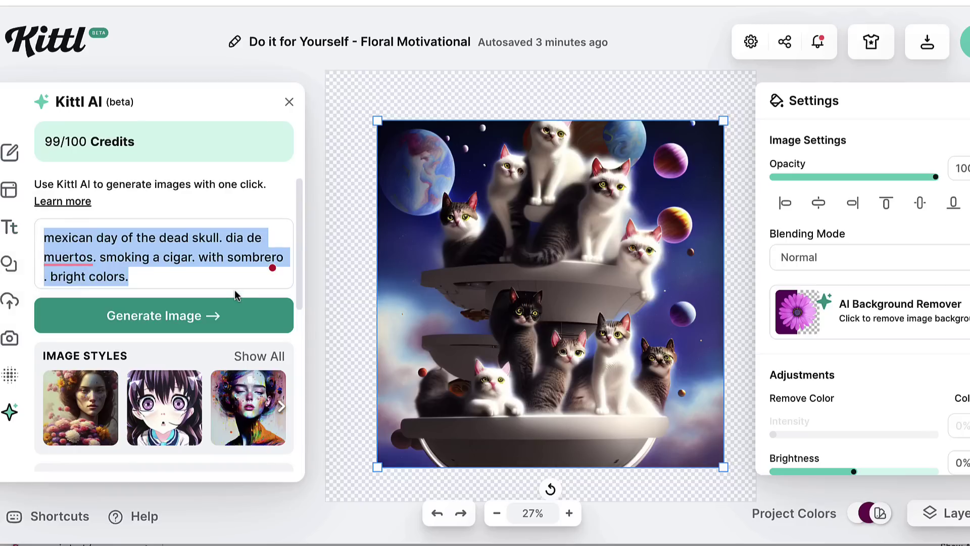
pyautogui.scroll(-1, 209, 315)
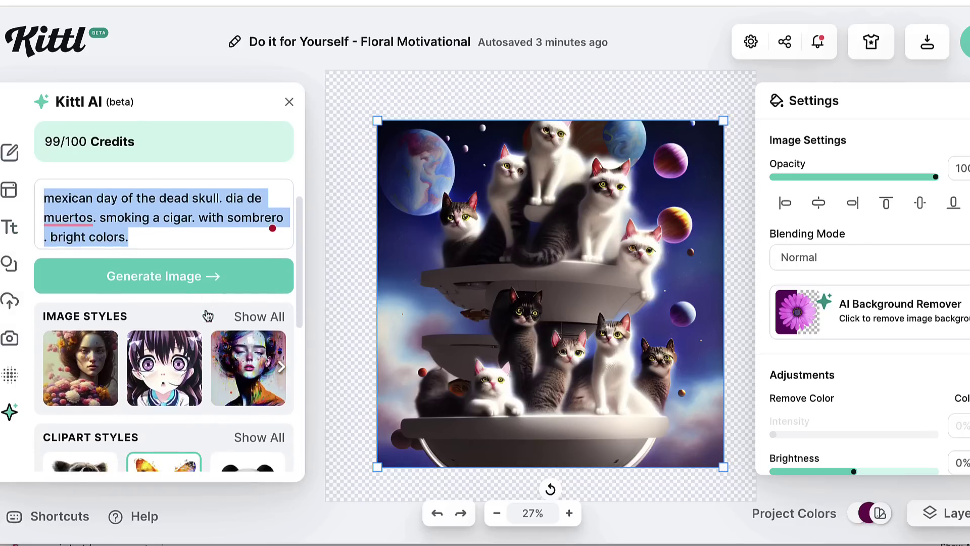
pyautogui.click(202, 278)
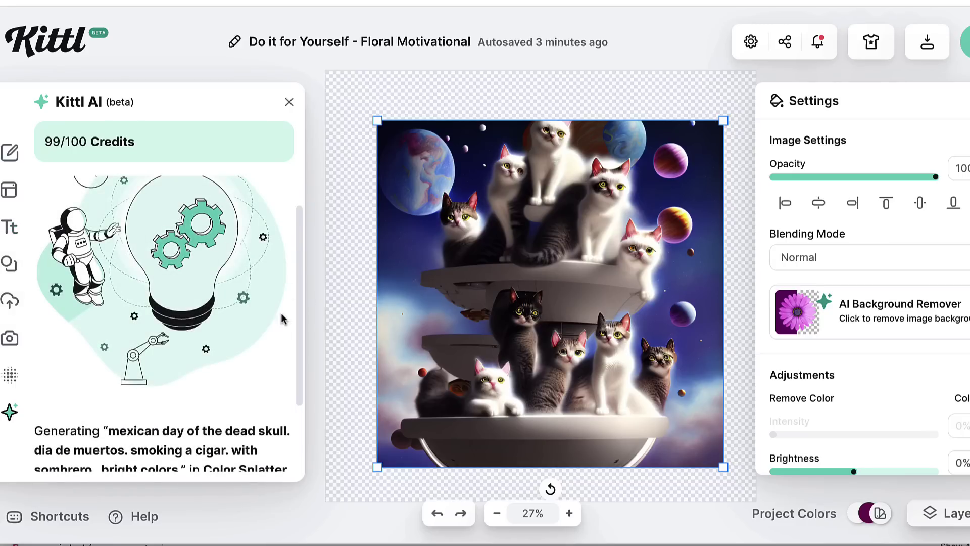
pyautogui.scroll(-2, 271, 338)
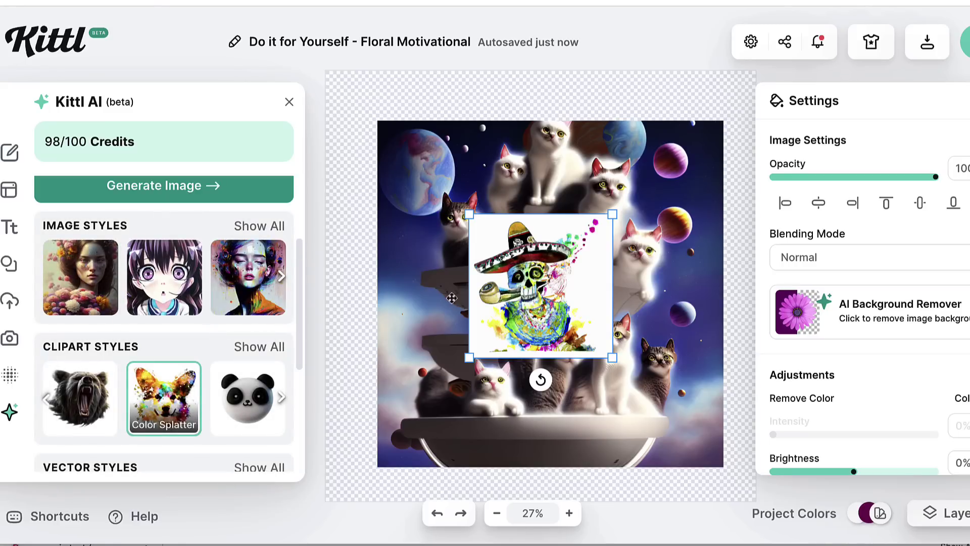
# Shrink the cat image to a small square at the canvas's top right.
pyautogui.click(588, 205)
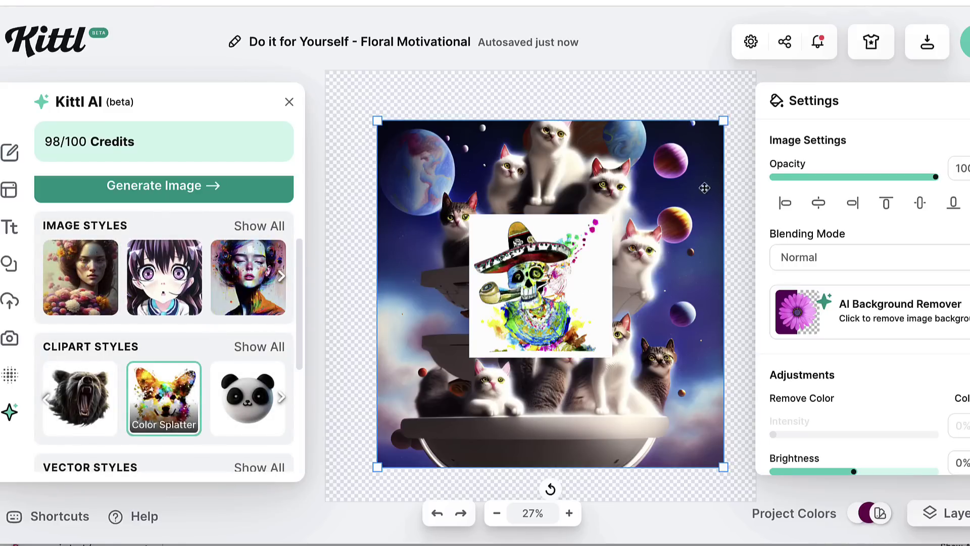
pyautogui.moveTo(724, 121); pyautogui.dragTo(676, 153)
pyautogui.moveTo(563, 241); pyautogui.dragTo(475, 174)
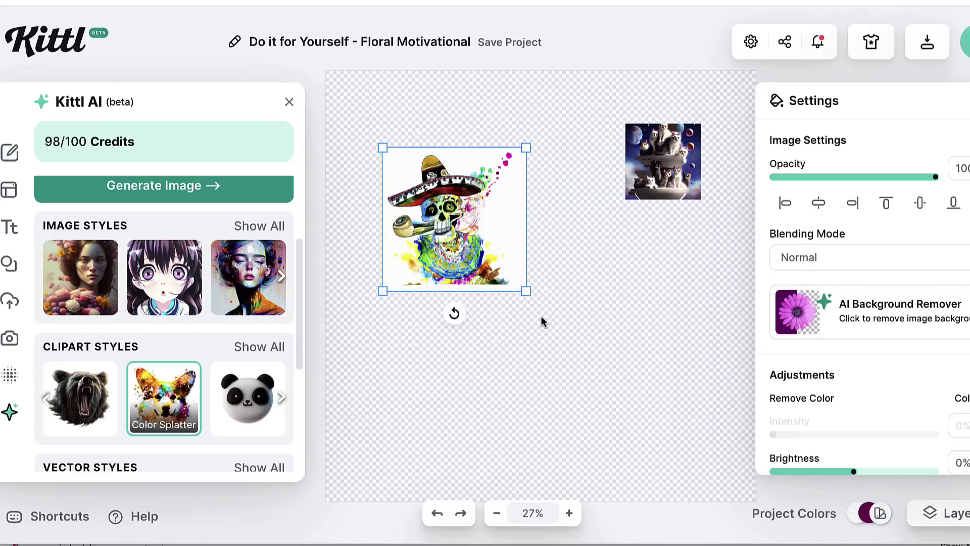
# Scale the skull image to about a third and place it below the cat image.
pyautogui.moveTo(527, 290); pyautogui.dragTo(741, 511)
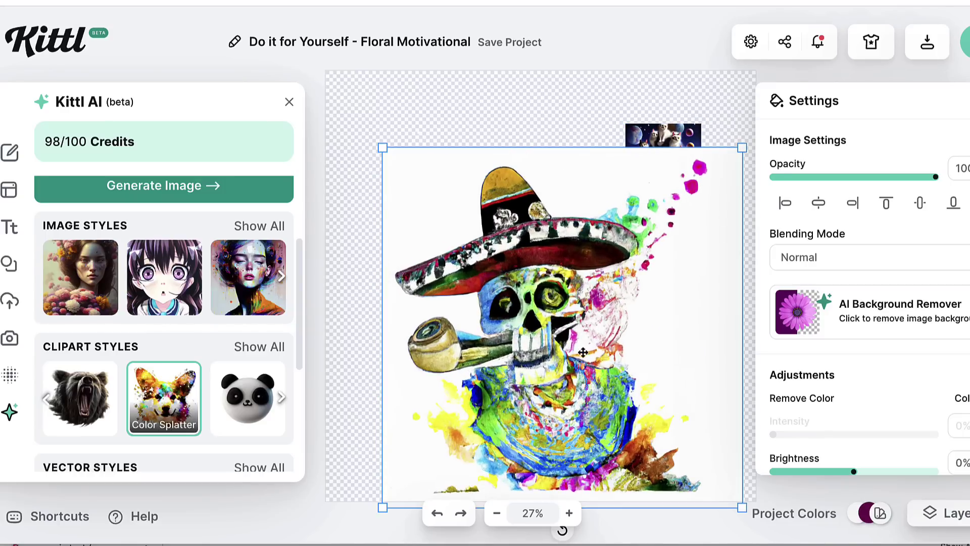
pyautogui.moveTo(584, 352); pyautogui.dragTo(528, 284)
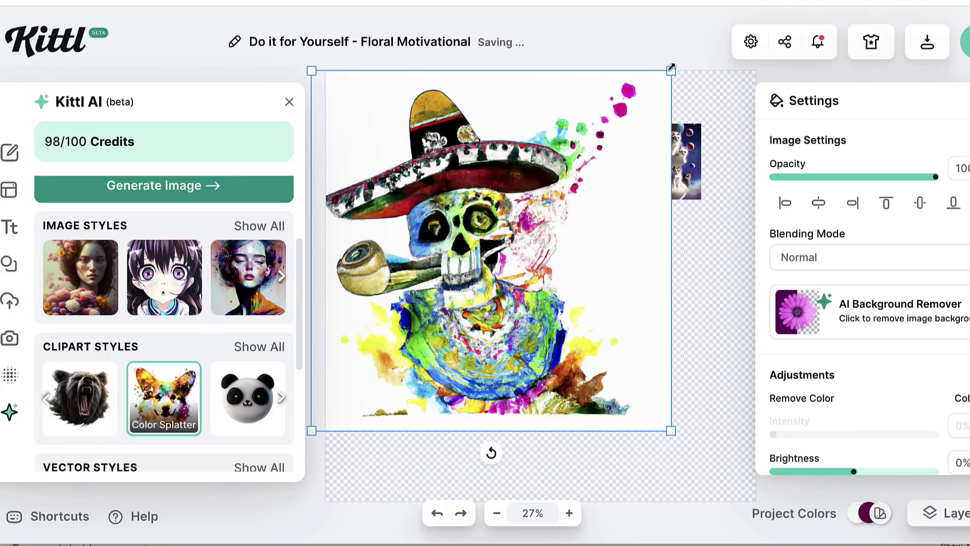
pyautogui.moveTo(670, 74); pyautogui.dragTo(621, 119)
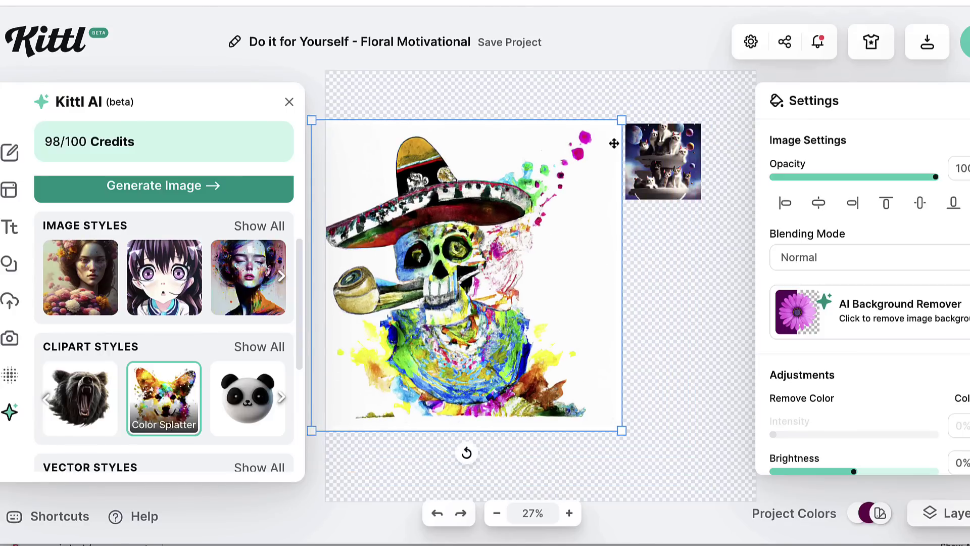
pyautogui.moveTo(621, 121); pyautogui.dragTo(537, 207)
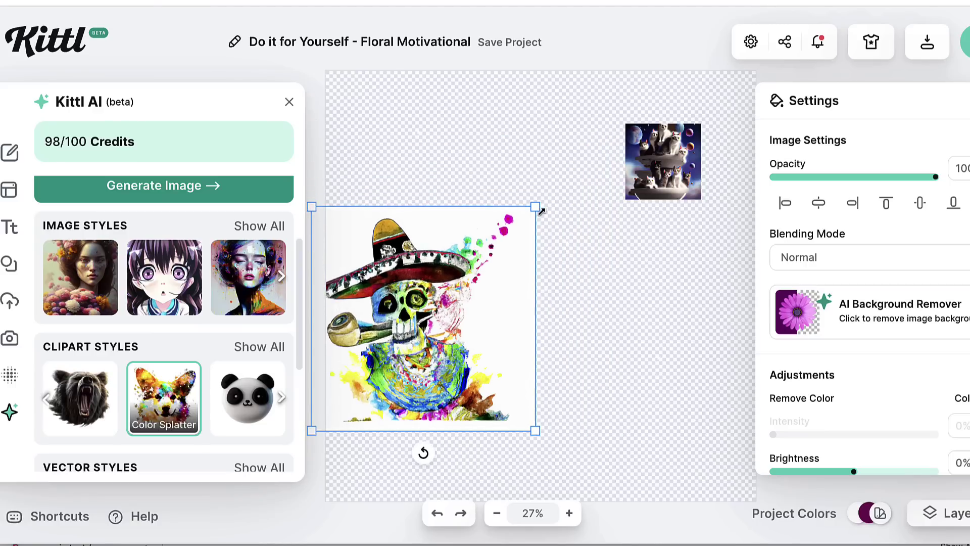
pyautogui.moveTo(401, 336); pyautogui.dragTo(417, 248)
pyautogui.moveTo(552, 337); pyautogui.dragTo(527, 270)
pyautogui.moveTo(446, 221); pyautogui.dragTo(679, 324)
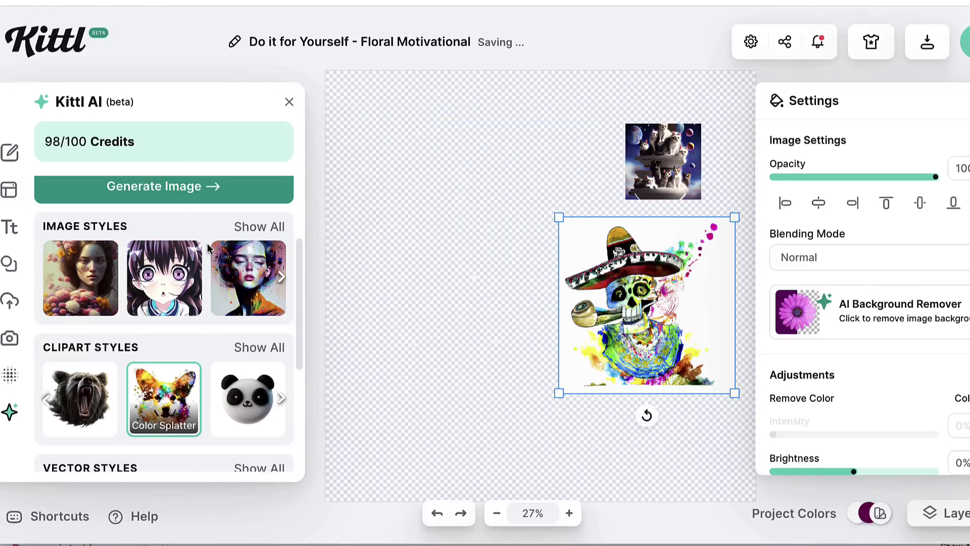
# Generate an Art Deco version of the skull prompt, using 97/100 credits.
pyautogui.scroll(3, 207, 245)
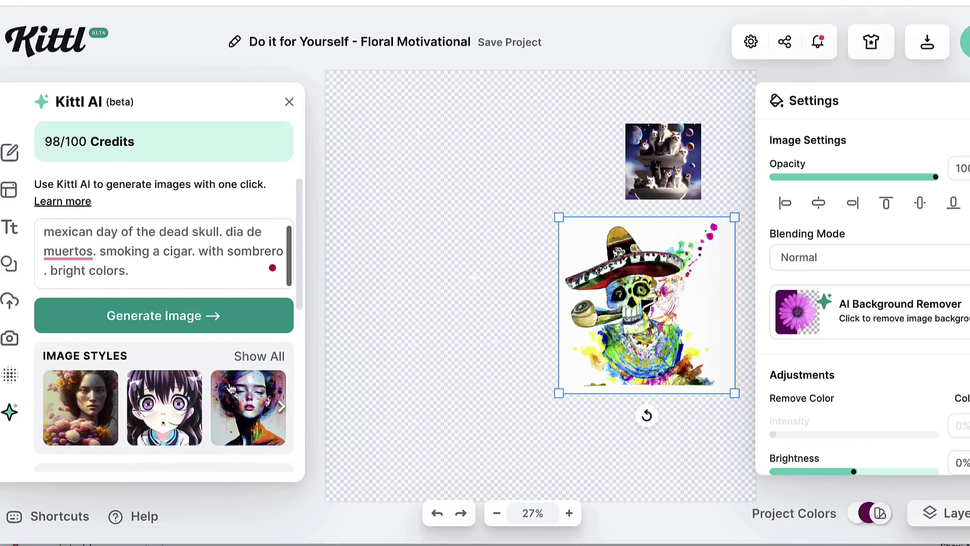
pyautogui.scroll(-2, 173, 411)
pyautogui.scroll(-1, 174, 411)
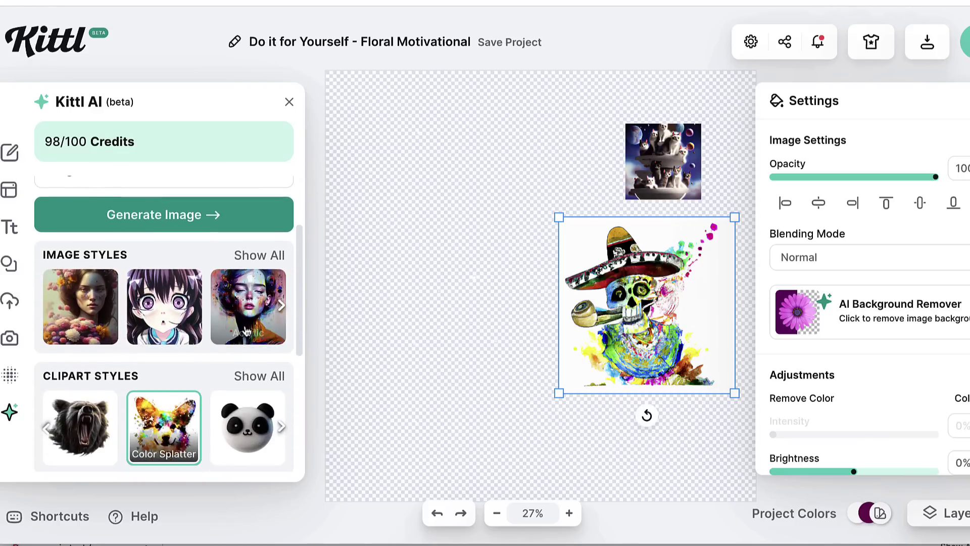
pyautogui.click(258, 306)
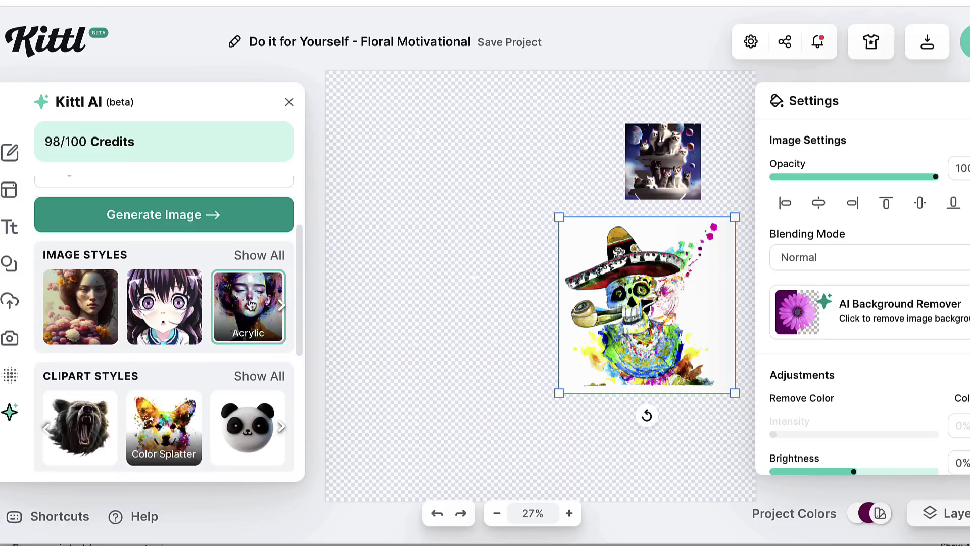
pyautogui.scroll(-3, 253, 306)
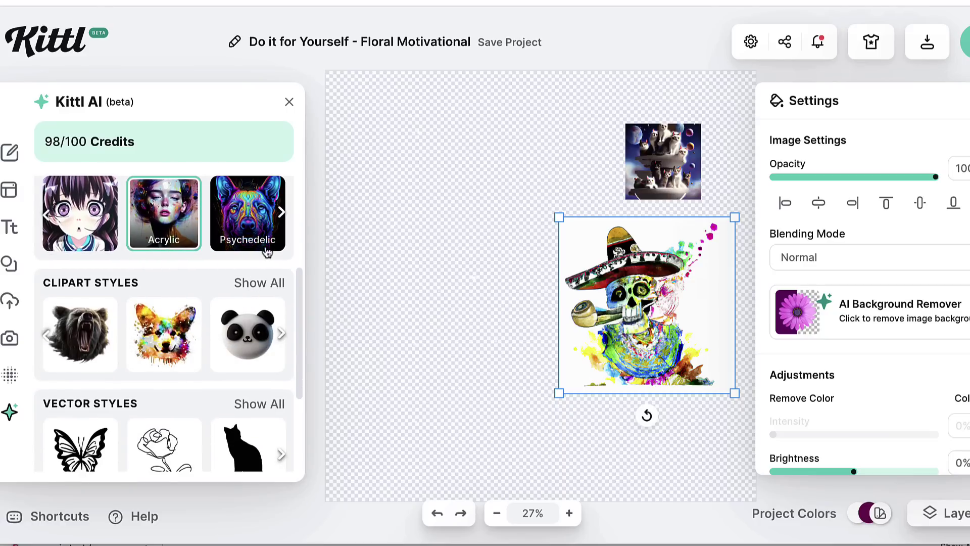
pyautogui.scroll(1, 204, 258)
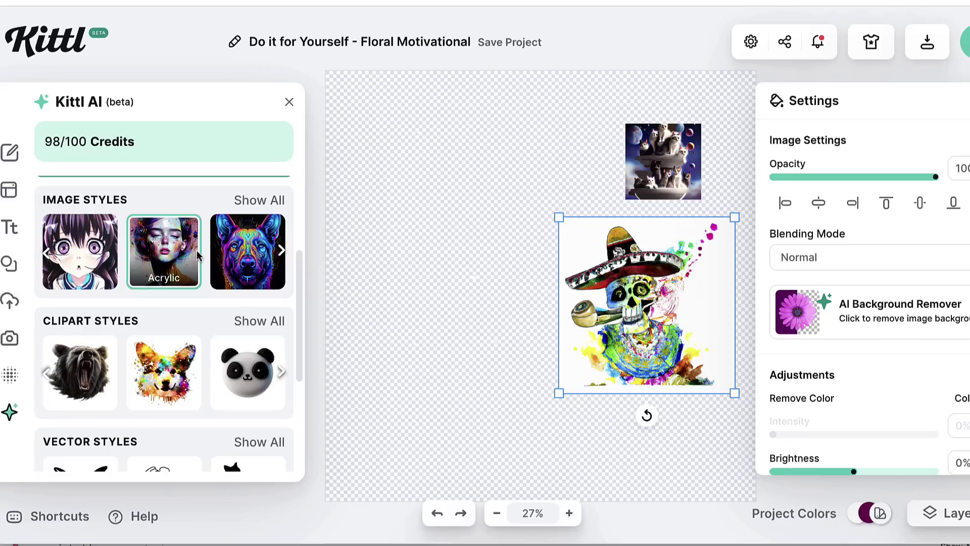
pyautogui.scroll(-1, 229, 254)
pyautogui.click(243, 225)
pyautogui.click(243, 225)
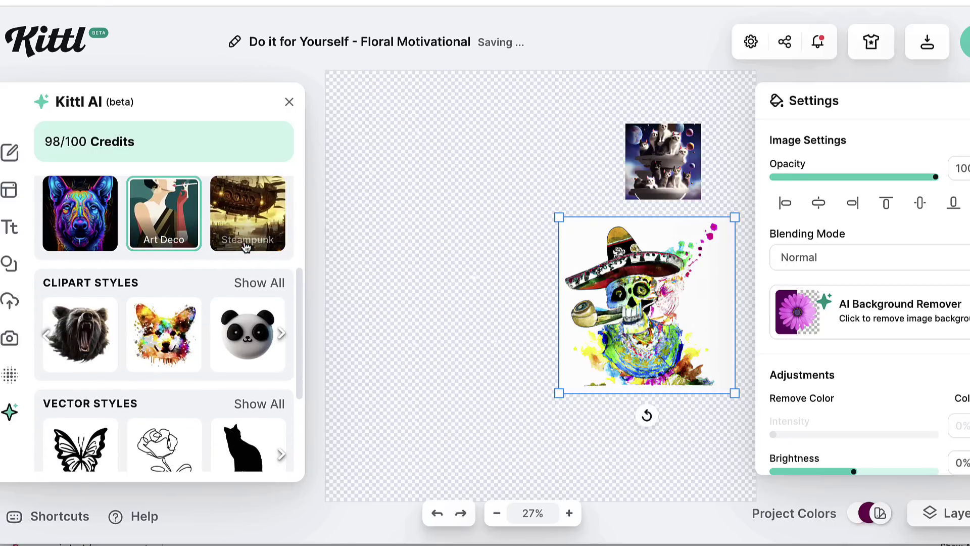
pyautogui.scroll(4, 109, 229)
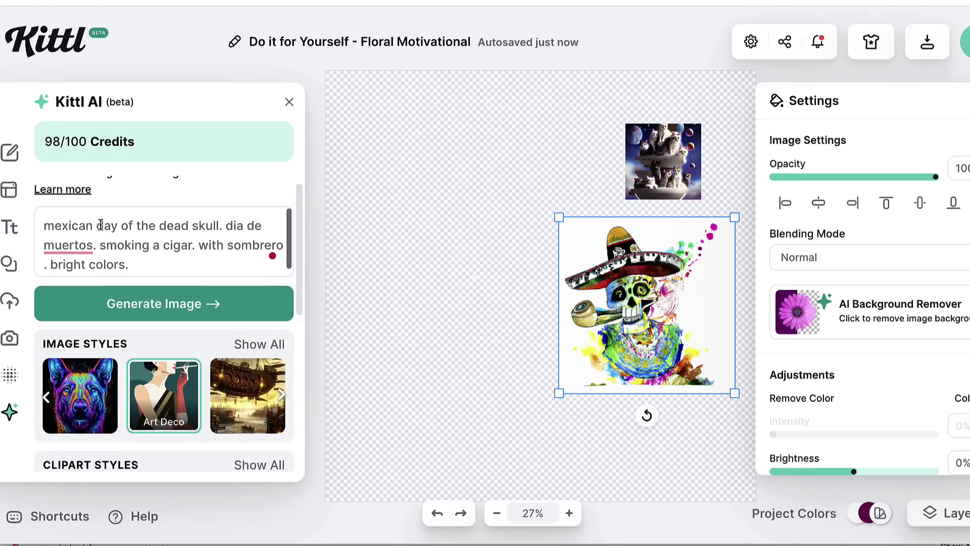
pyautogui.click(181, 305)
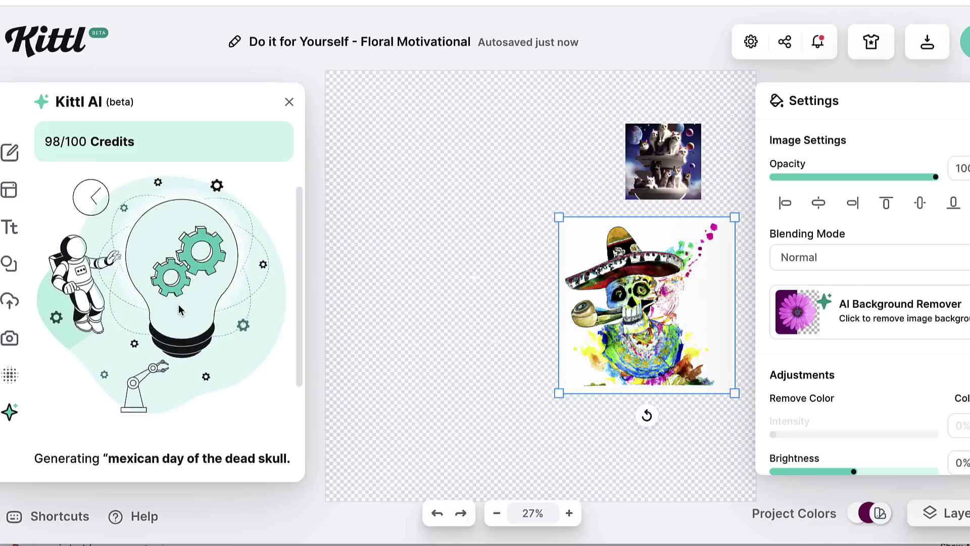
pyautogui.scroll(-3, 179, 310)
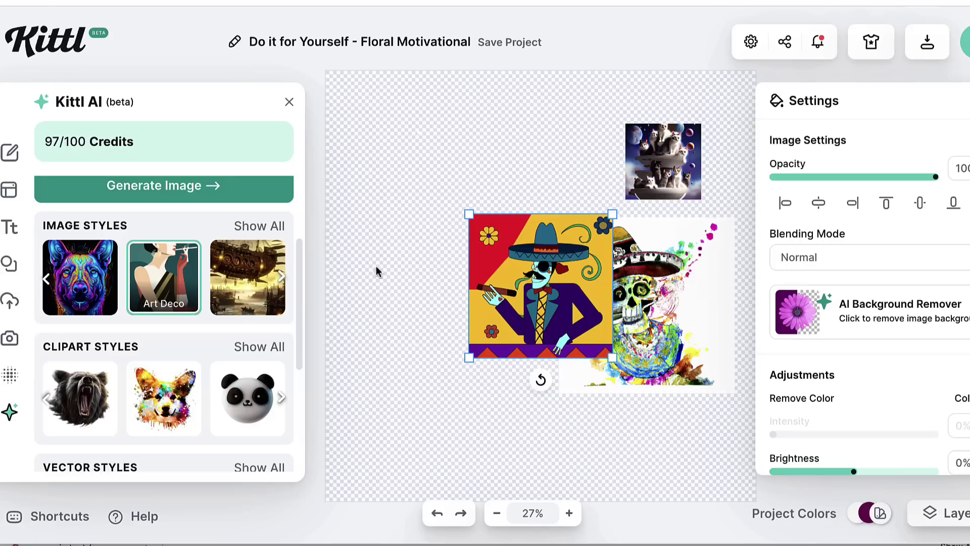
# Place the Art Deco image over the lower half of the splatter skull.
pyautogui.moveTo(567, 277); pyautogui.dragTo(503, 258)
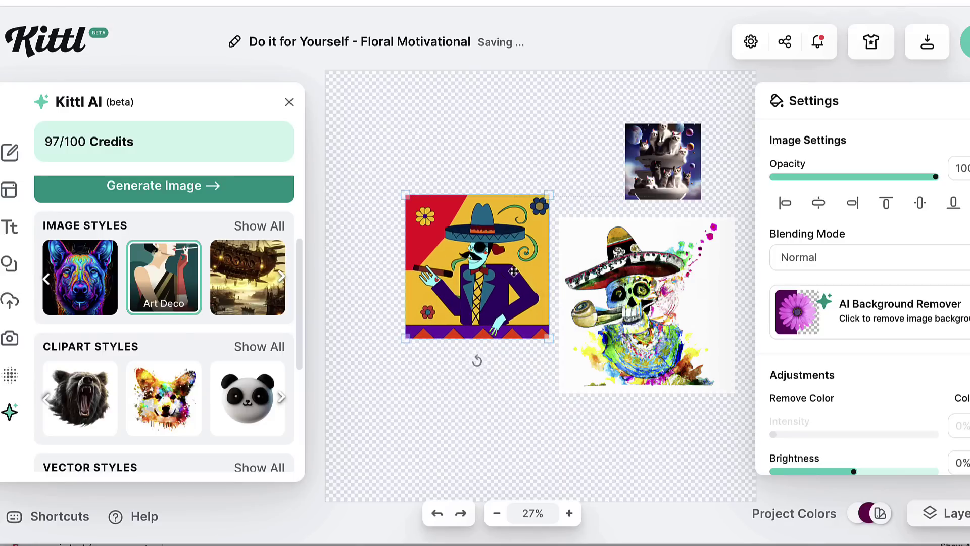
pyautogui.moveTo(452, 292); pyautogui.dragTo(626, 429)
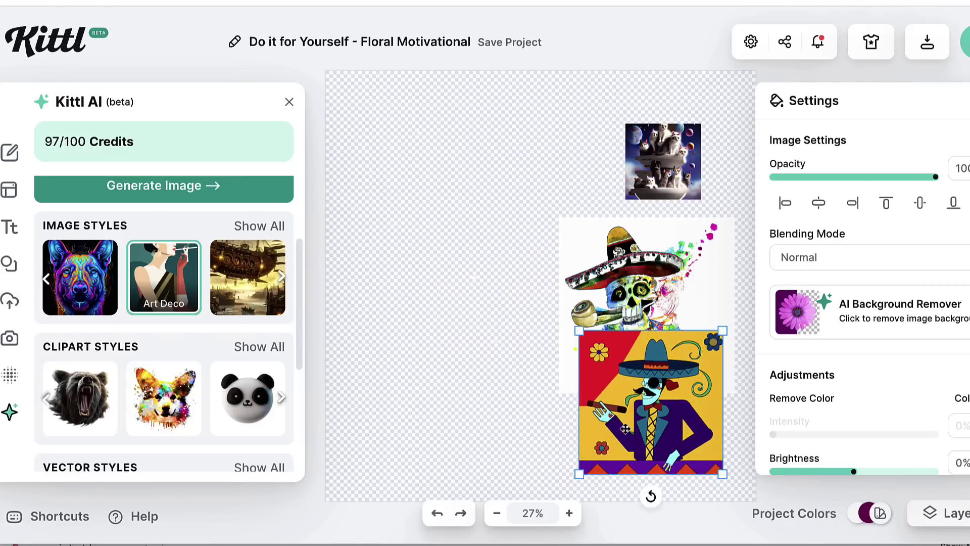
pyautogui.hscroll(5, 566, 424)
pyautogui.moveTo(441, 381); pyautogui.dragTo(427, 330)
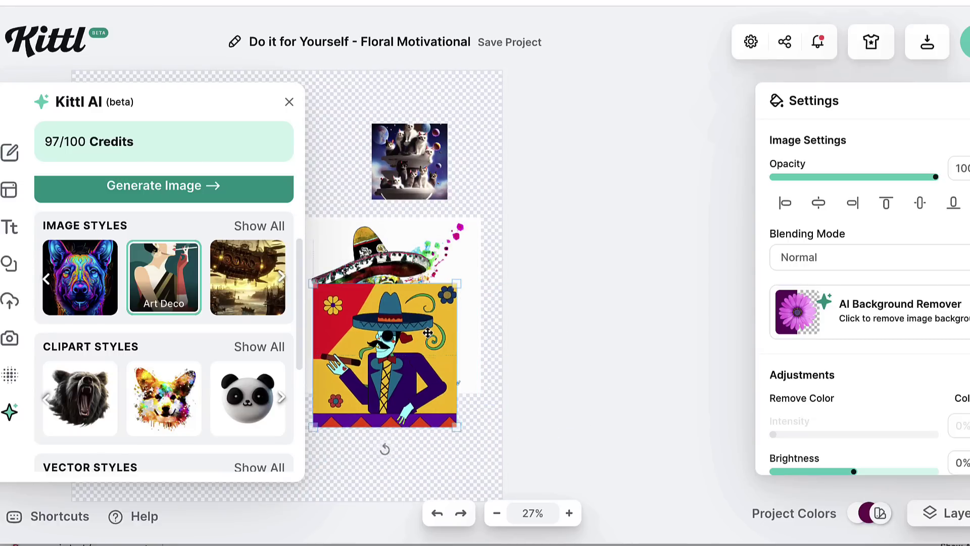
pyautogui.hscroll(-7, 427, 330)
pyautogui.hscroll(3, 428, 331)
# Switch the Kittl AI image style to Psychedelic.
pyautogui.scroll(1, 427, 331)
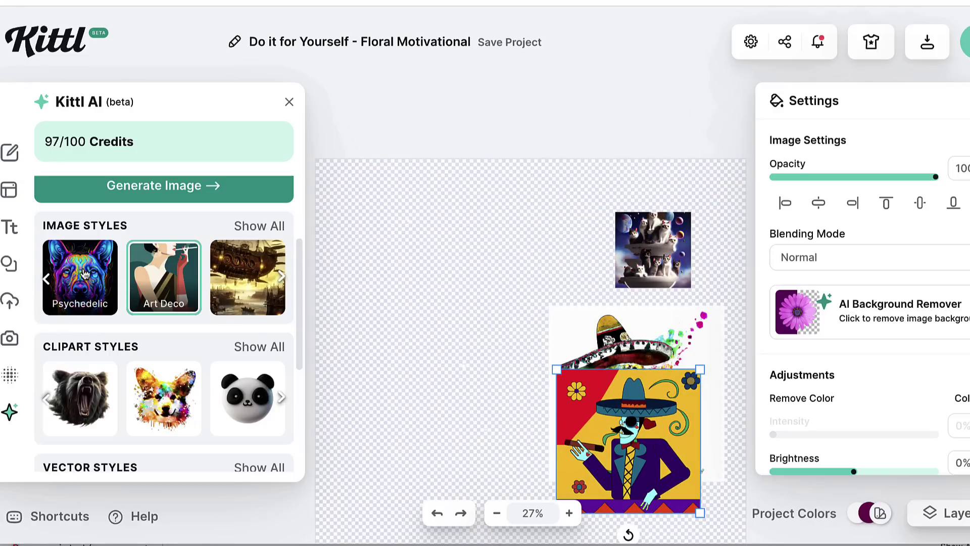
pyautogui.scroll(-2, 85, 276)
pyautogui.click(85, 222)
pyautogui.scroll(3, 130, 281)
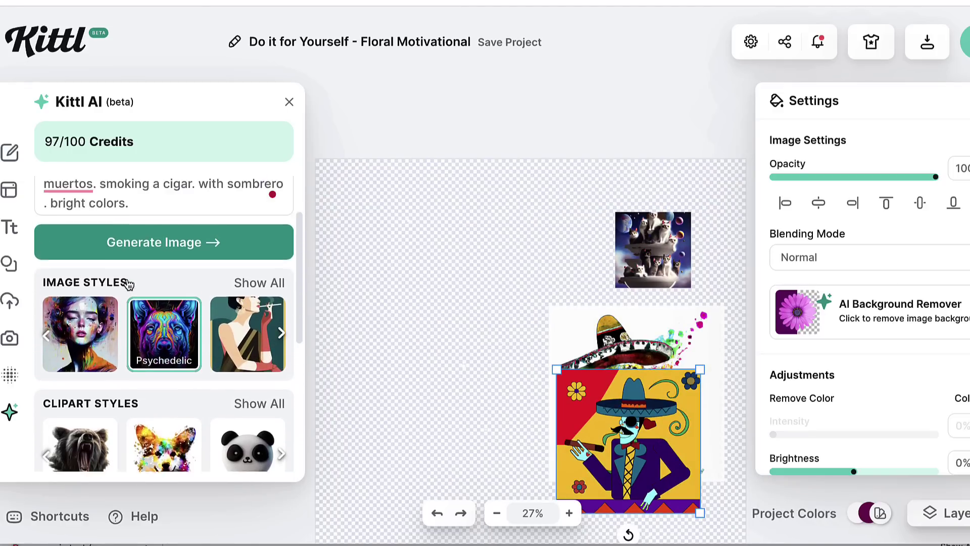
pyautogui.scroll(2, 130, 280)
# Generate the Psychedelic skull image, enlarge it and centre it over the earlier images.
pyautogui.click(184, 320)
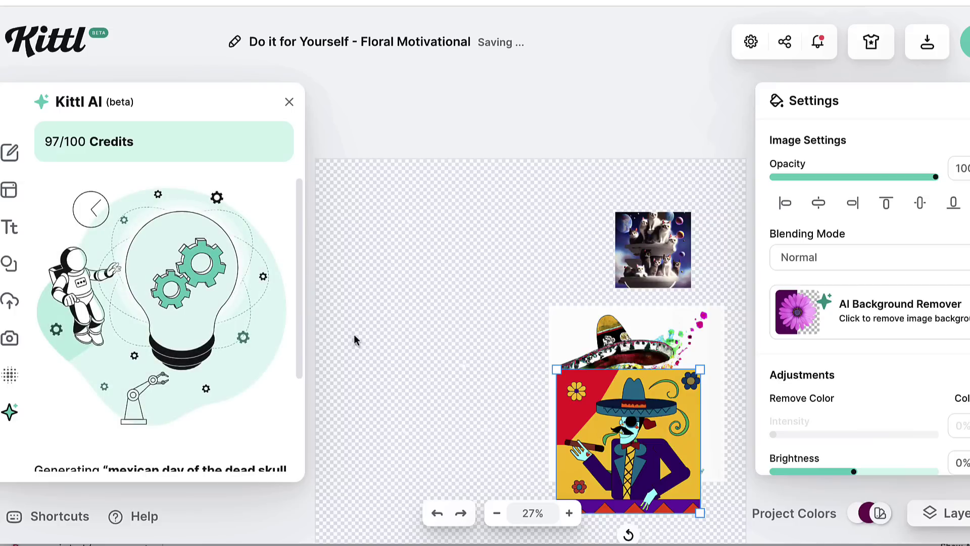
pyautogui.scroll(-5, 144, 292)
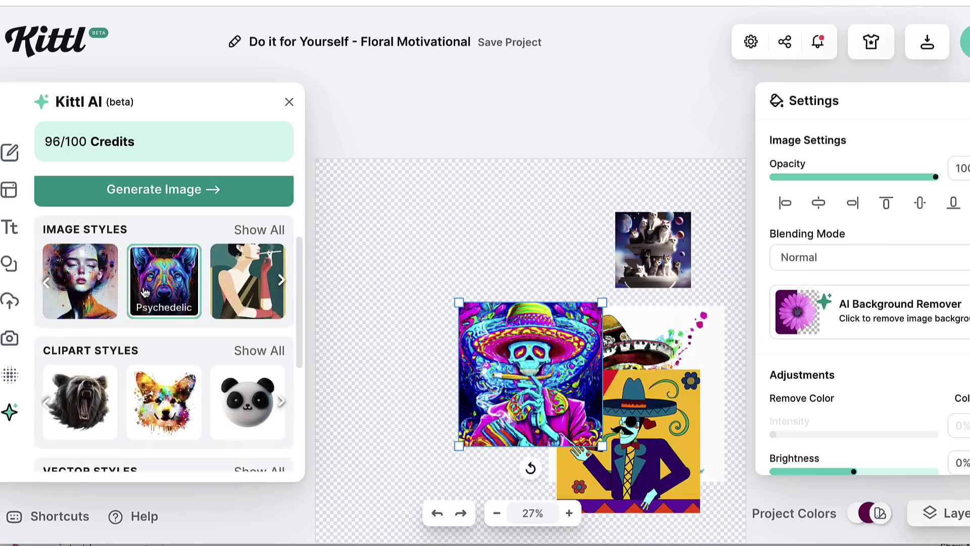
pyautogui.moveTo(512, 378); pyautogui.dragTo(409, 267)
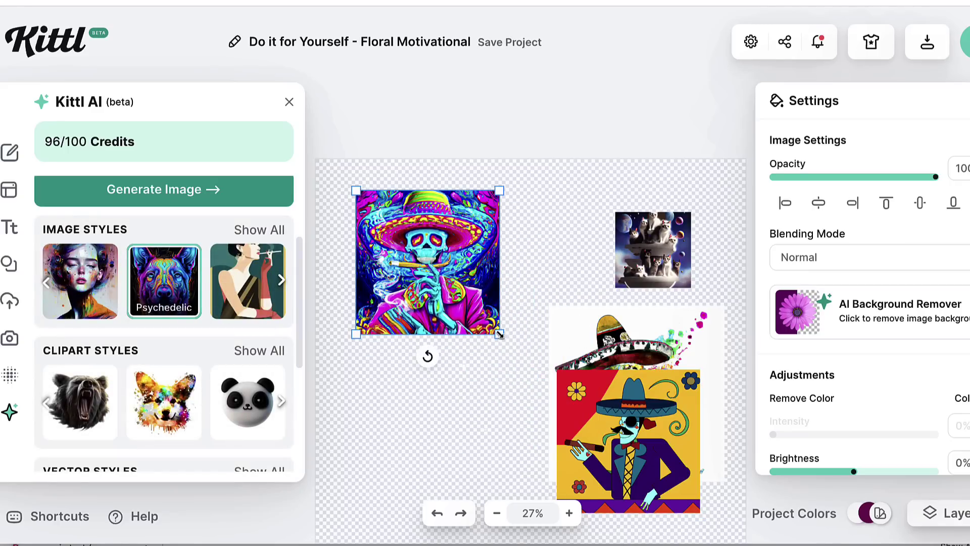
pyautogui.moveTo(500, 333); pyautogui.dragTo(675, 508)
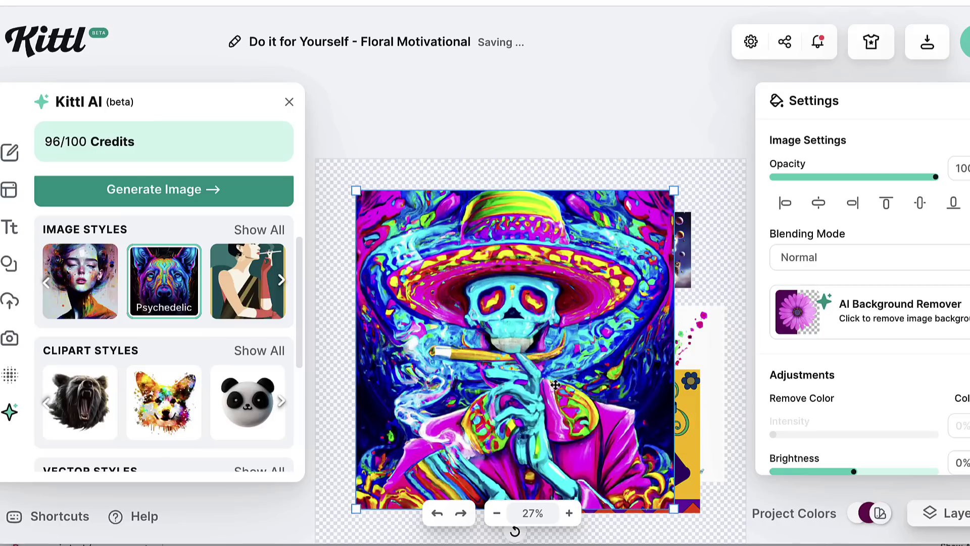
pyautogui.moveTo(555, 385); pyautogui.dragTo(528, 380)
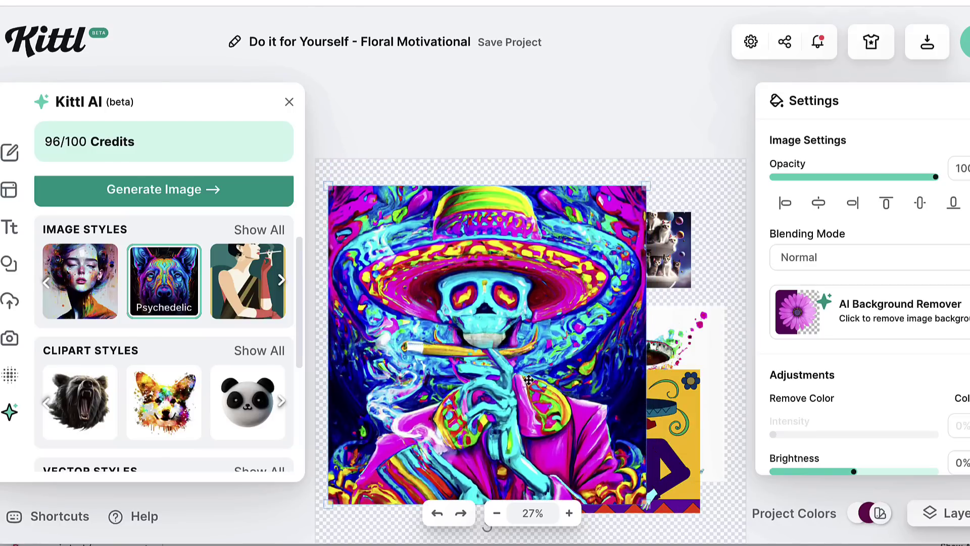
pyautogui.scroll(-2, 529, 380)
pyautogui.moveTo(667, 129); pyautogui.dragTo(615, 181)
pyautogui.moveTo(560, 263); pyautogui.dragTo(621, 268)
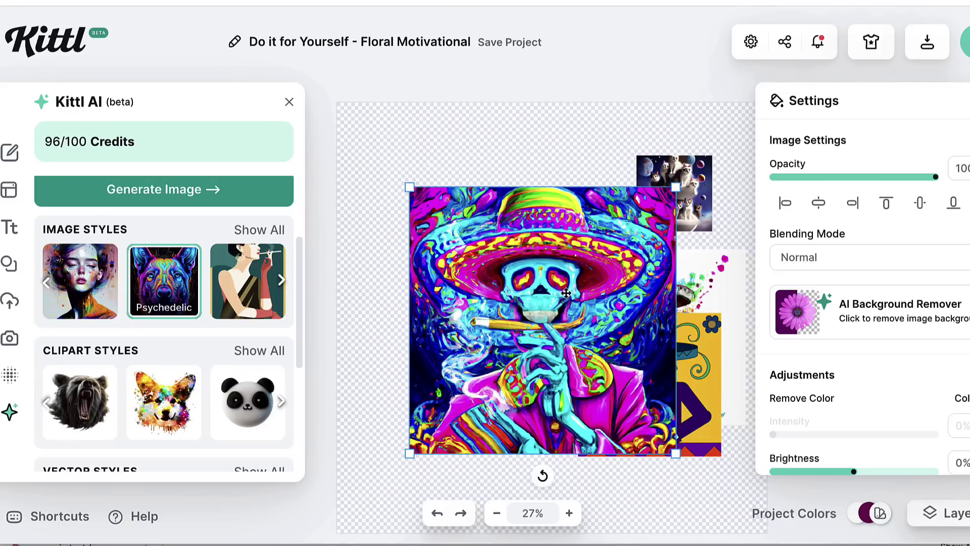
pyautogui.moveTo(472, 318); pyautogui.dragTo(490, 320)
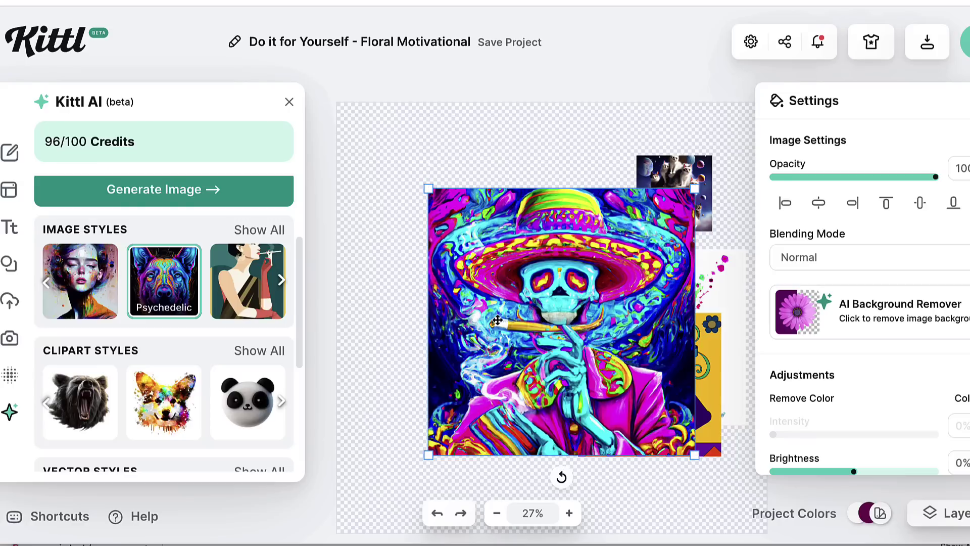
pyautogui.scroll(3, 259, 298)
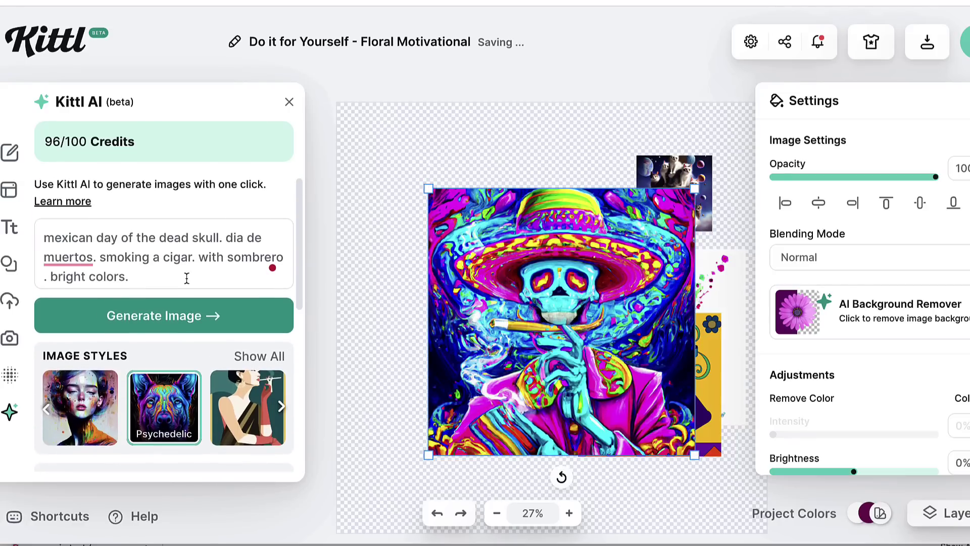
# Rewrite the prompt as 'statue of liberty with a skull zombie face. holding a gun in the air.'.
pyautogui.moveTo(167, 278); pyautogui.dragTo(45, 234)
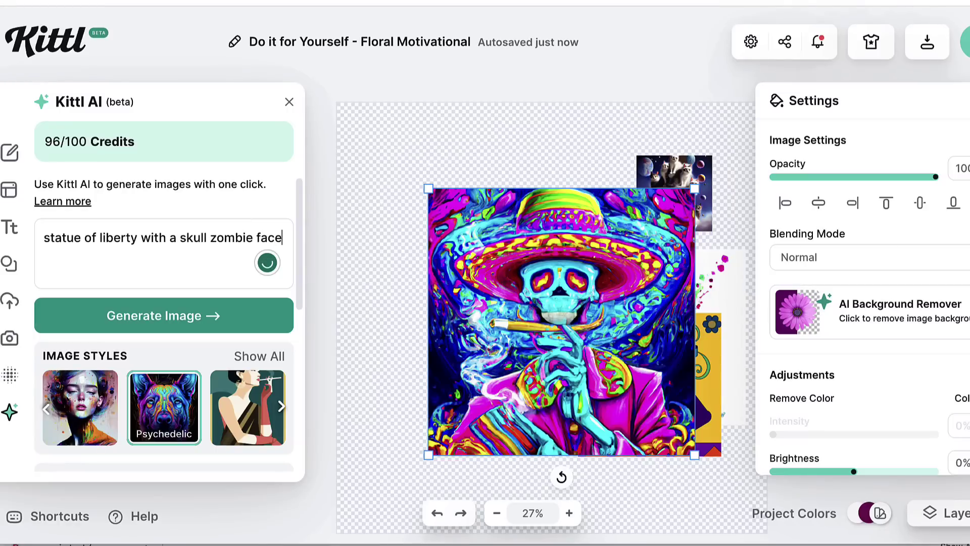
pyautogui.write('e.')
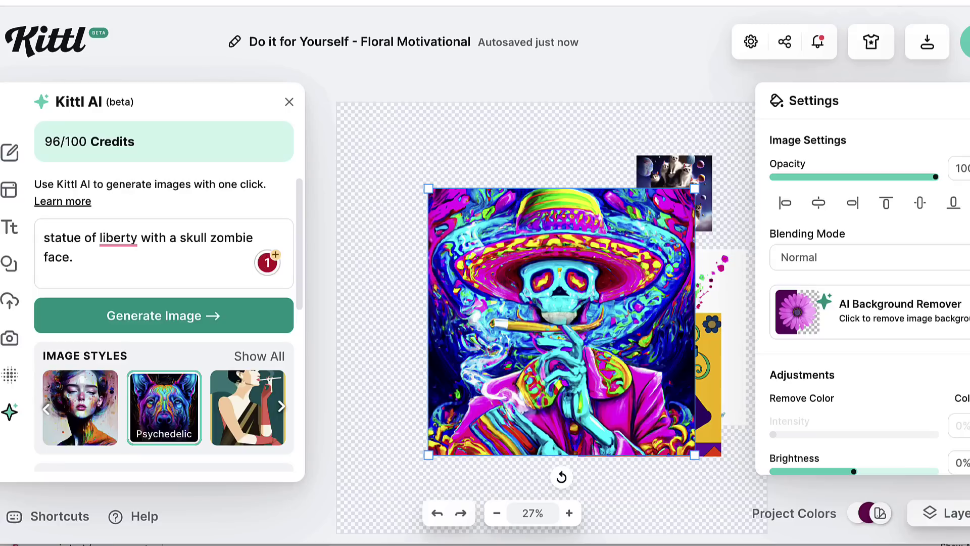
pyautogui.write('holding a gun in the air.')
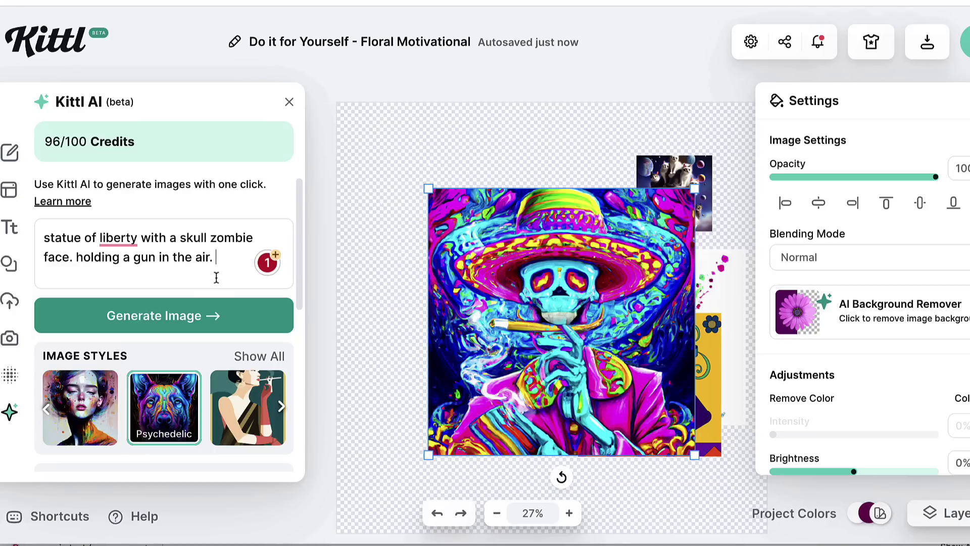
# Pick the Digital Art image style and the Detailed Drawing clipart style.
pyautogui.scroll(-2, 215, 389)
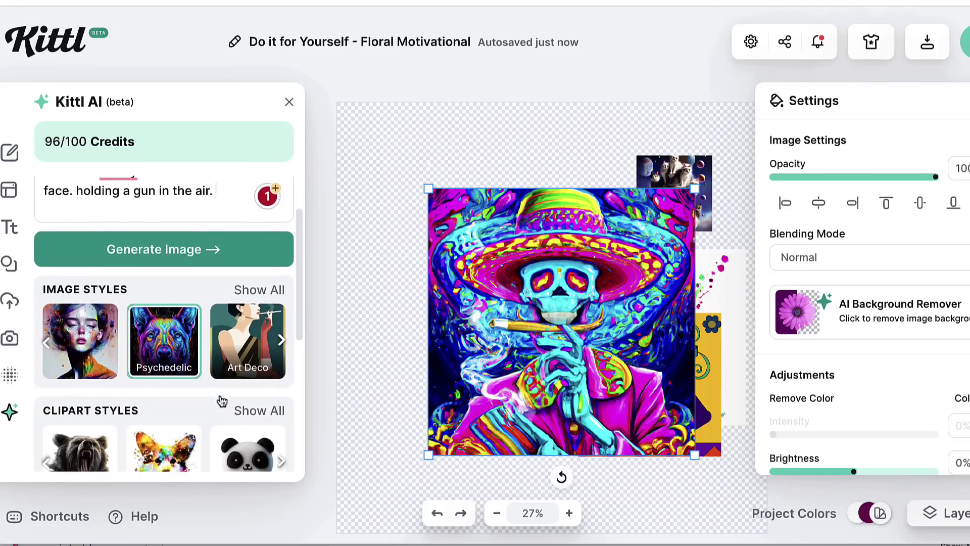
pyautogui.hscroll(-5, 98, 356)
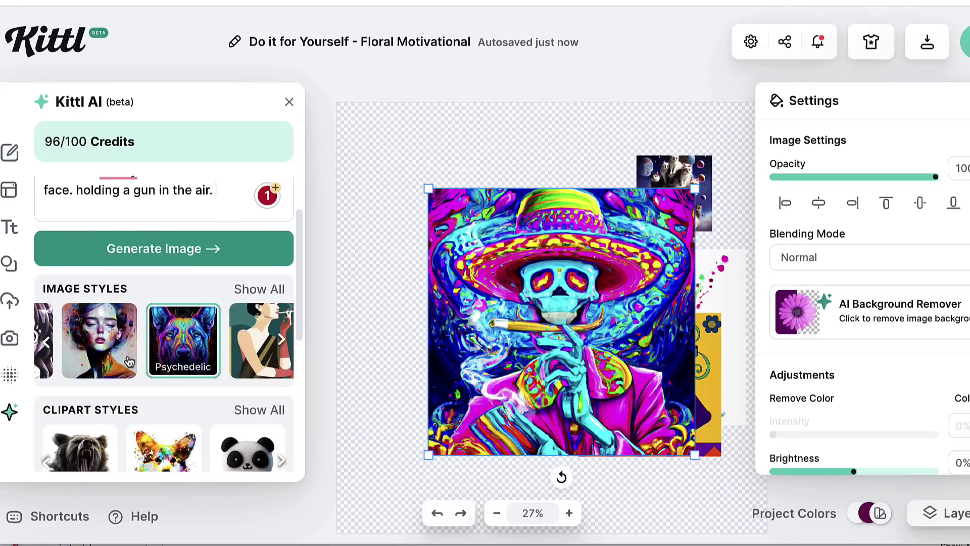
pyautogui.click(100, 359)
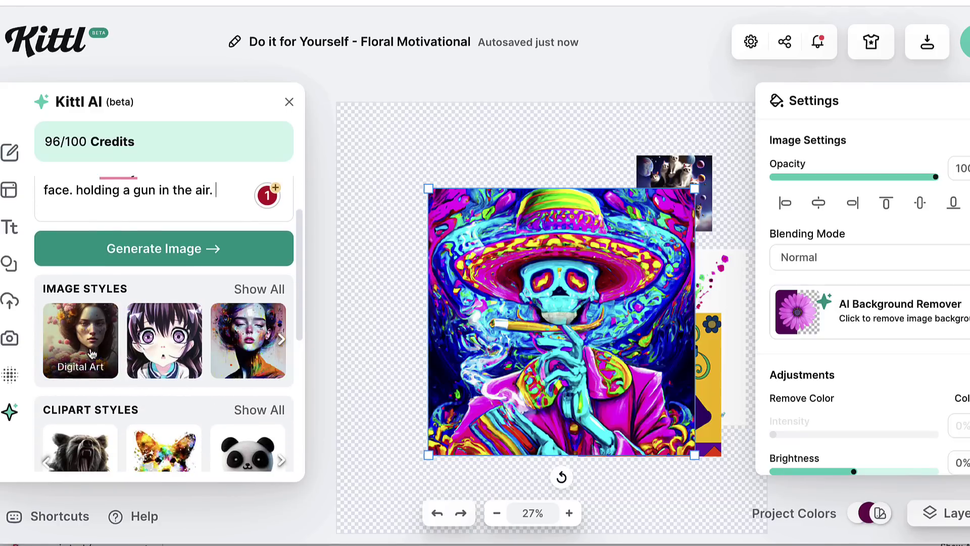
pyautogui.scroll(-3, 93, 351)
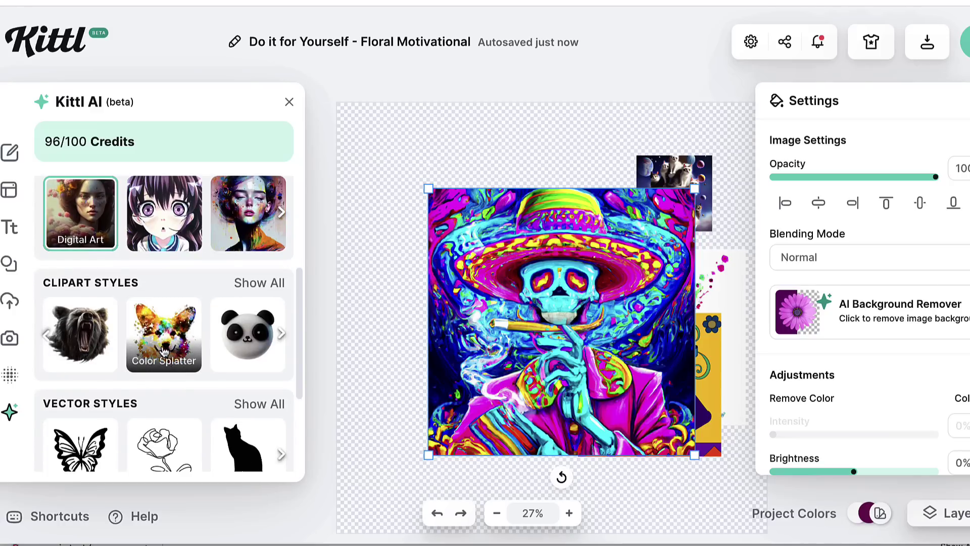
pyautogui.click(83, 317)
# Generate the skull-faced zombie Statue of Liberty image from the prompt.
pyautogui.scroll(-3, 95, 333)
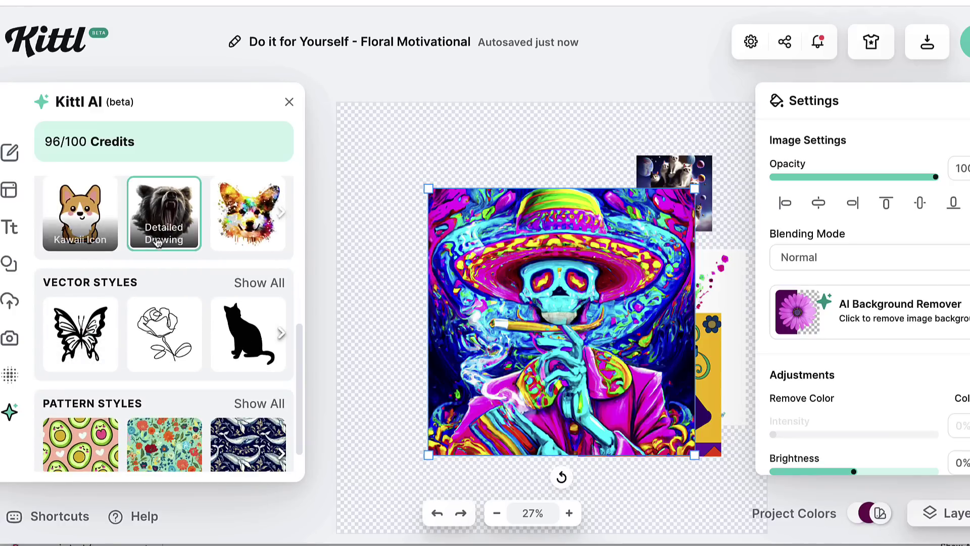
pyautogui.scroll(2, 159, 246)
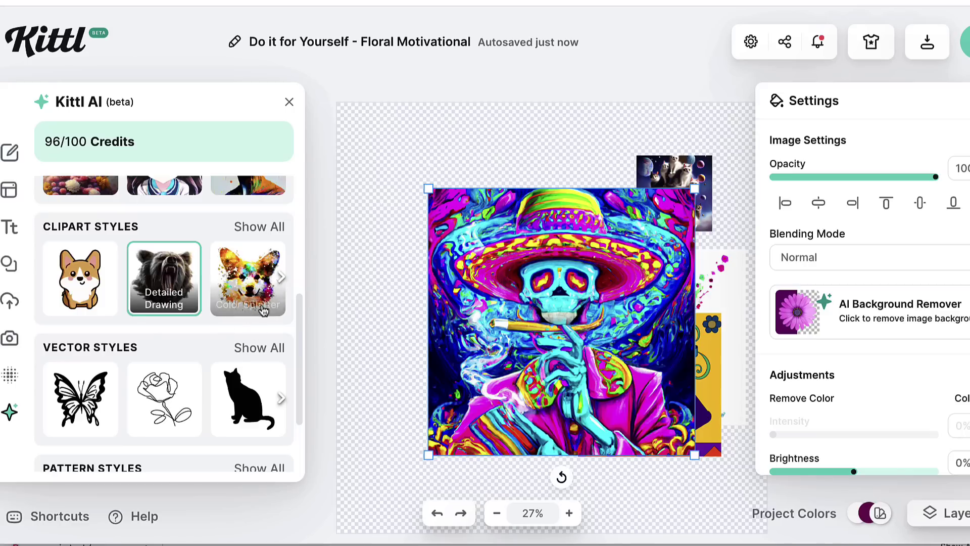
pyautogui.scroll(-2, 202, 298)
pyautogui.scroll(5, 201, 292)
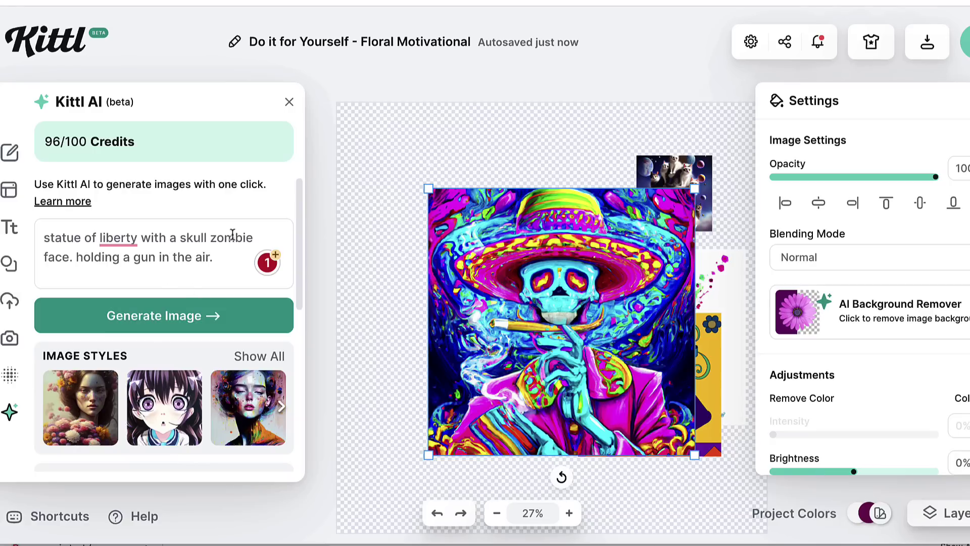
pyautogui.click(192, 319)
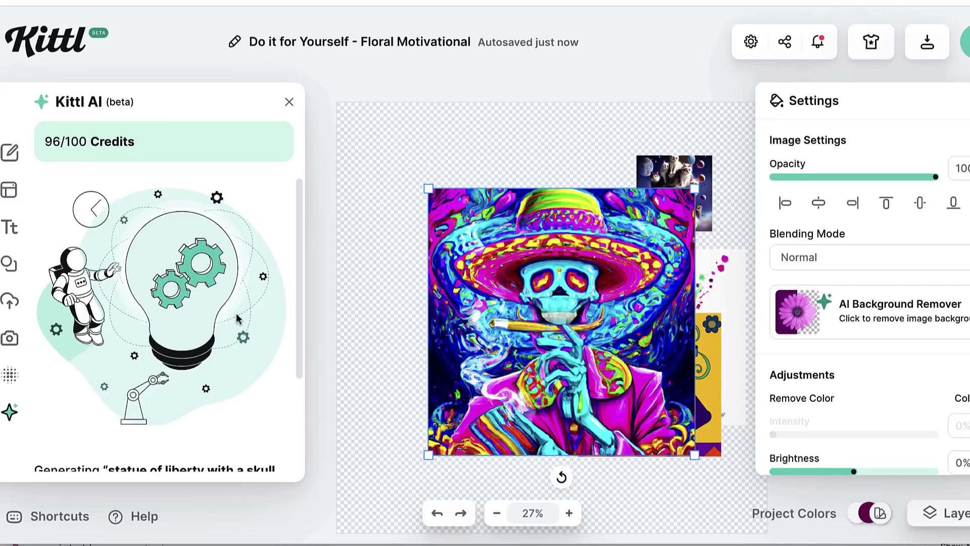
# Wait for the first image to finish, then scroll back up to the prompt box.
pyautogui.scroll(-3, 237, 319)
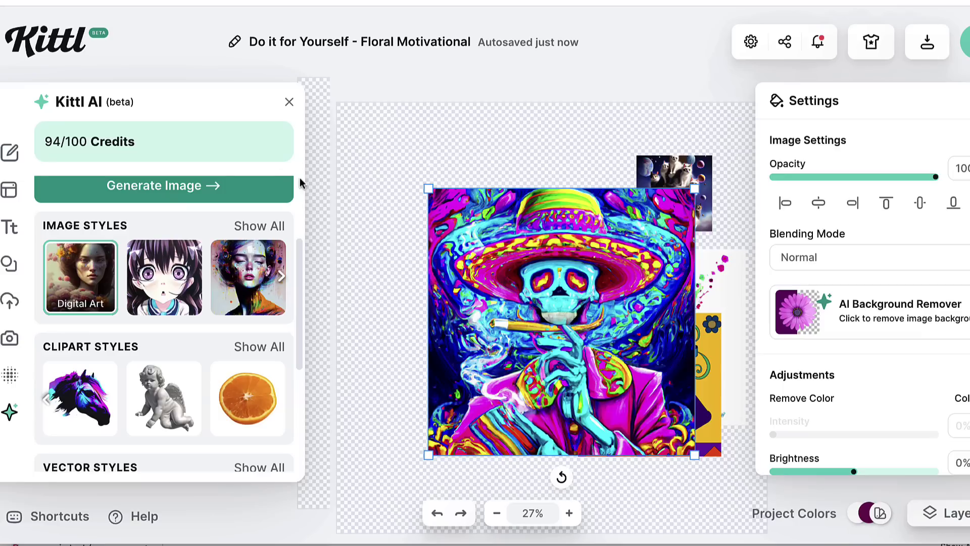
pyautogui.scroll(3, 221, 188)
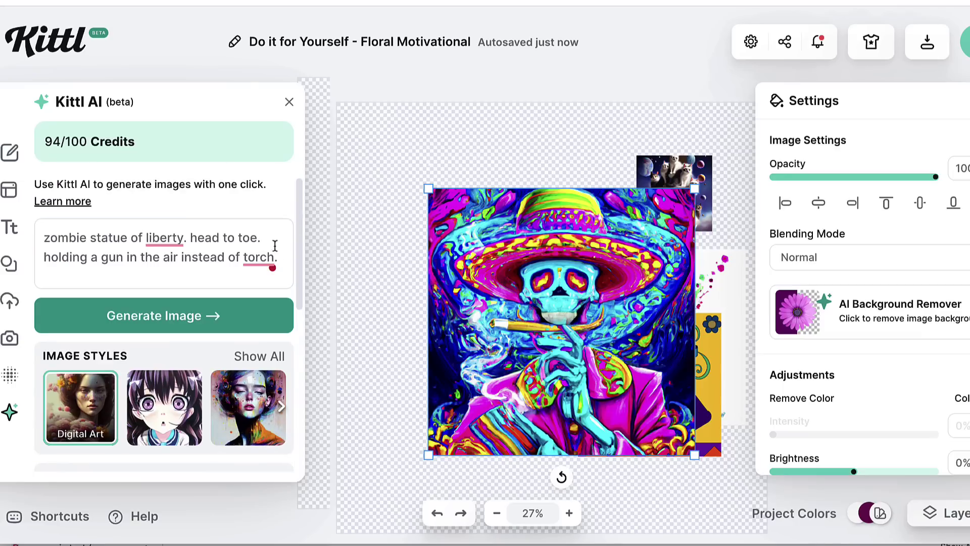
# Replace 'head to toe.' with 'full statue from head to toe in NY harbor.' and regenerate.
pyautogui.moveTo(264, 236); pyautogui.dragTo(194, 234)
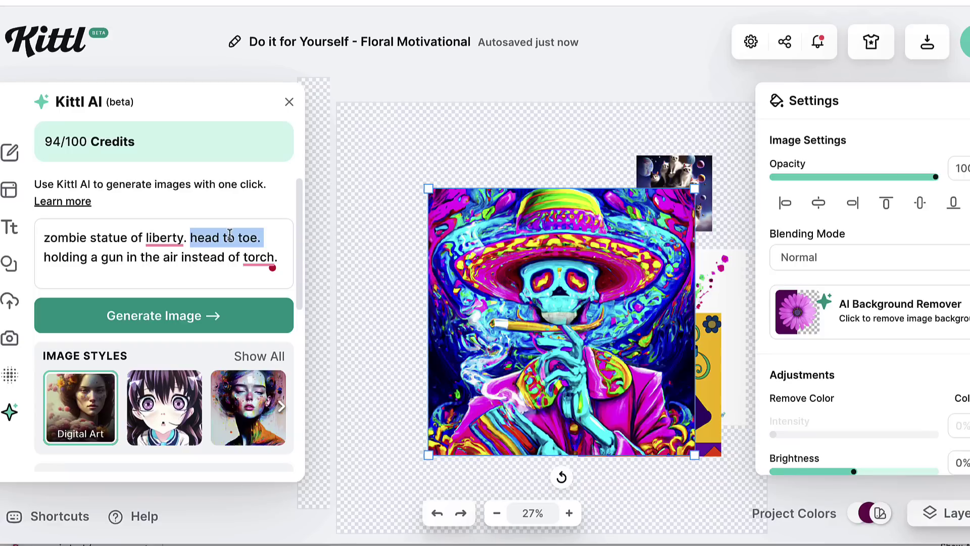
pyautogui.scroll(-5, 228, 236)
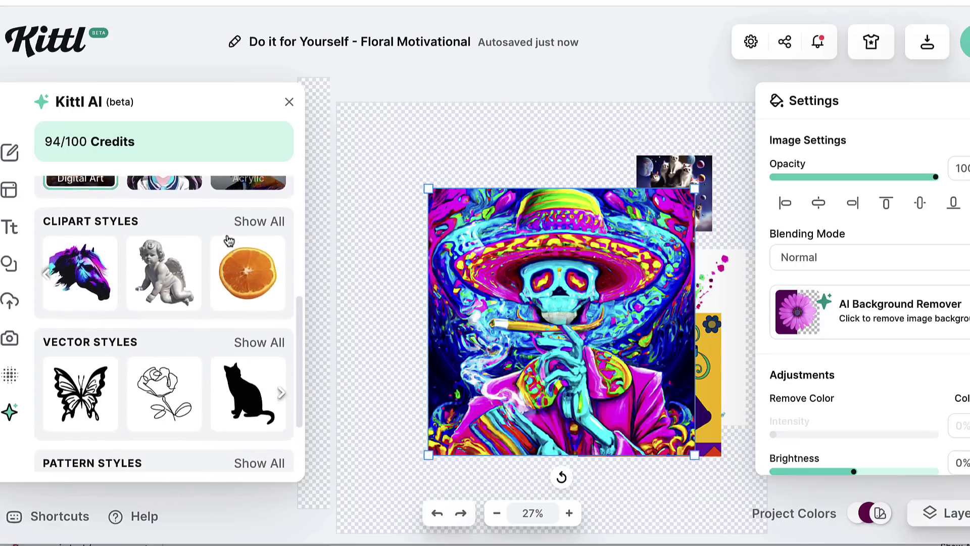
pyautogui.scroll(3, 229, 238)
pyautogui.scroll(3, 227, 238)
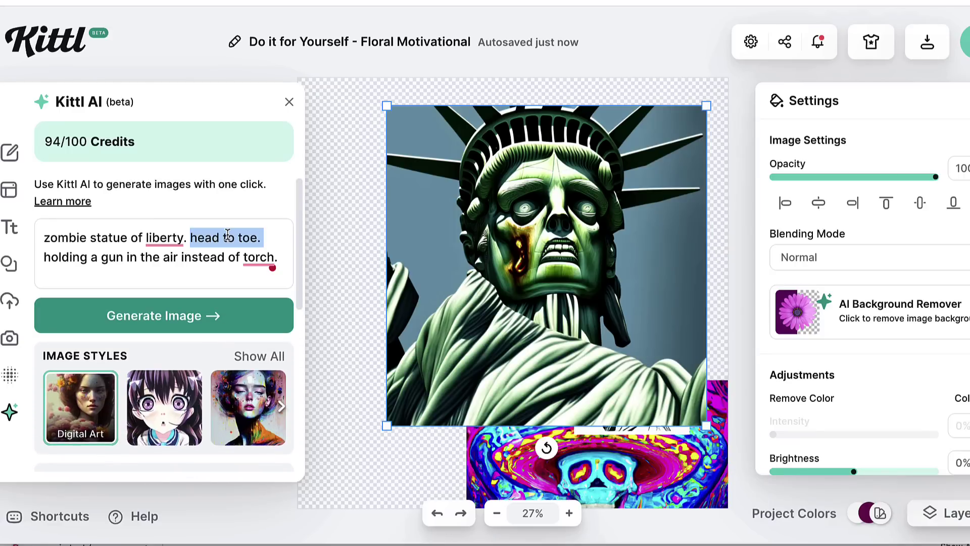
pyautogui.press('BackSpace')
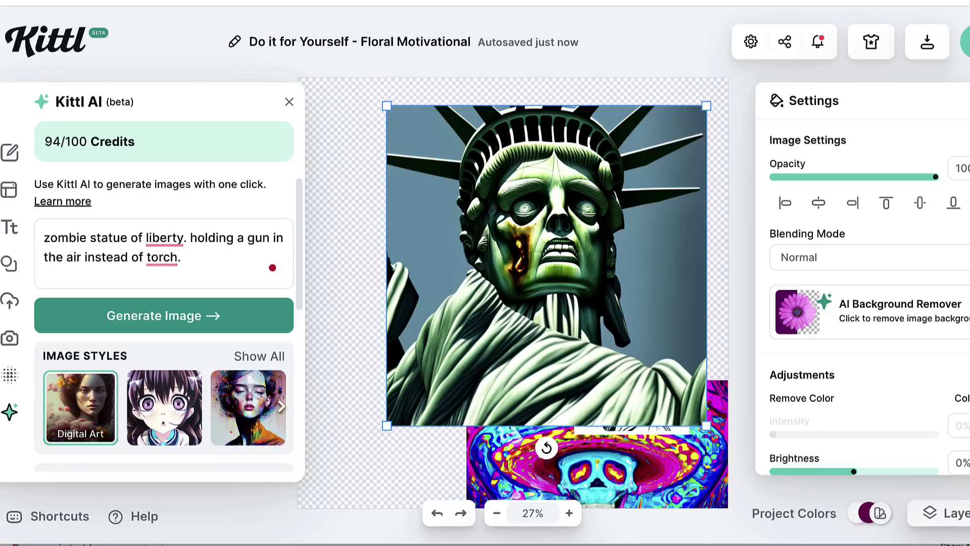
pyautogui.write('full')
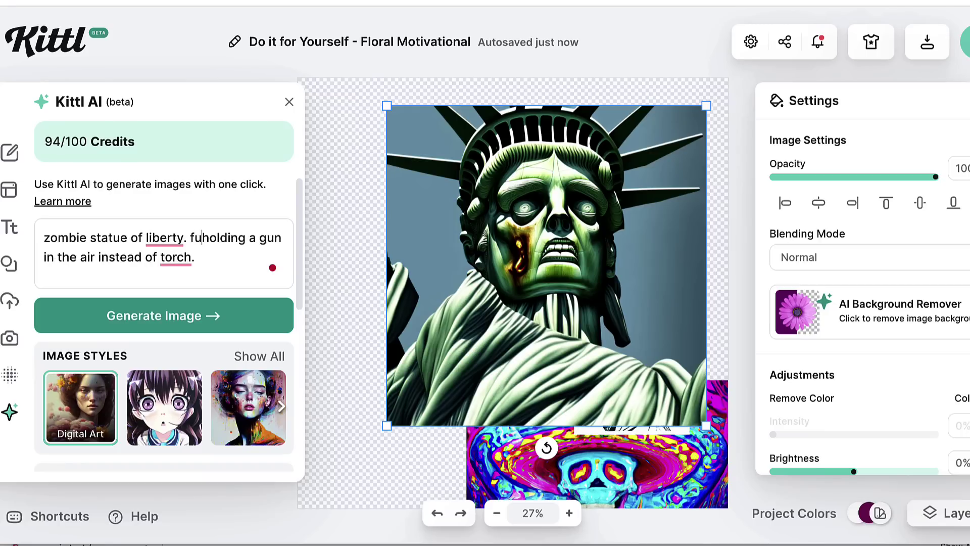
pyautogui.write(' stat')
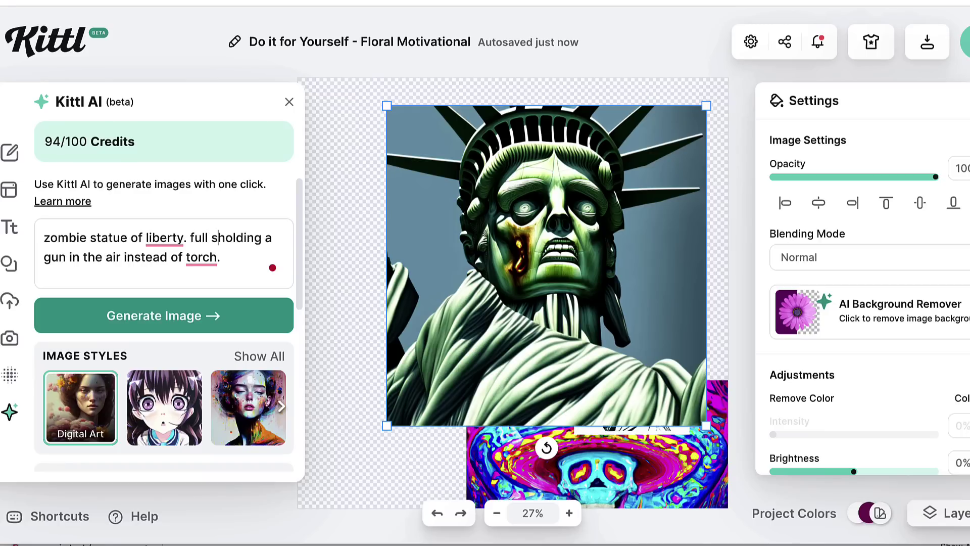
pyautogui.write('ue')
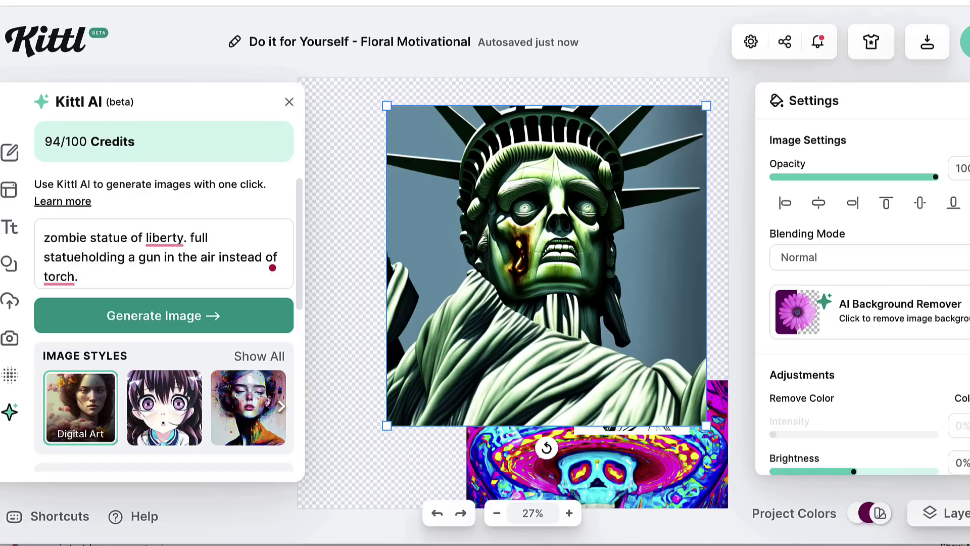
pyautogui.write(' from hea')
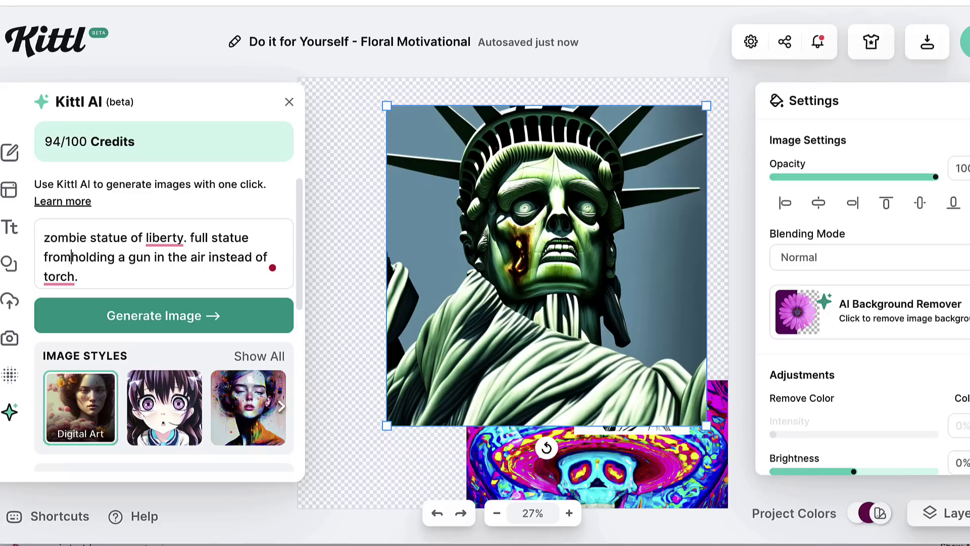
pyautogui.write('d to')
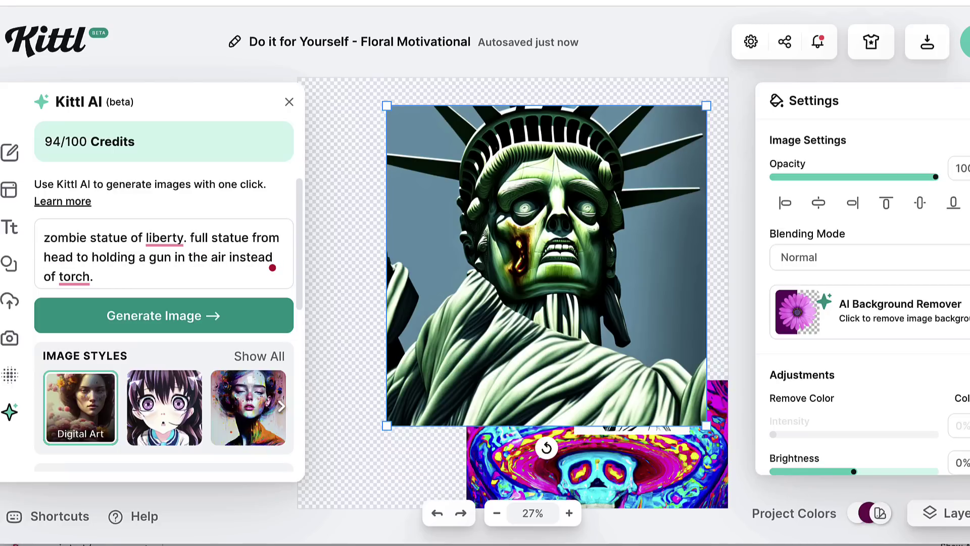
pyautogui.write(' toe')
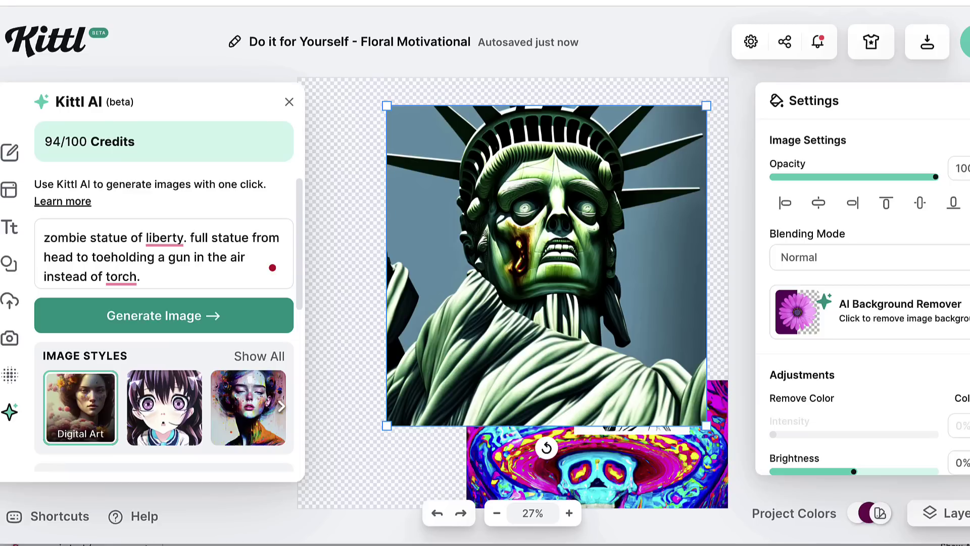
pyautogui.write(' in')
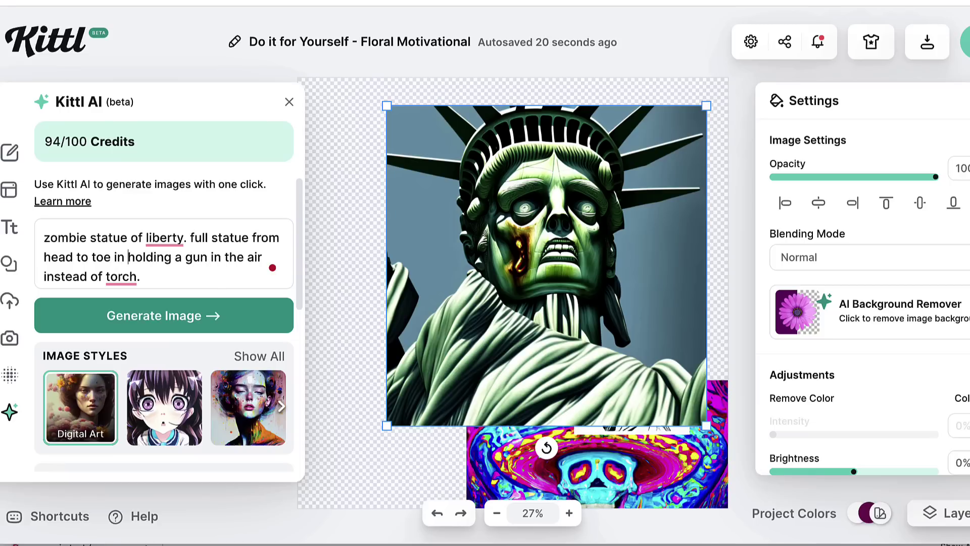
pyautogui.write(' NY h')
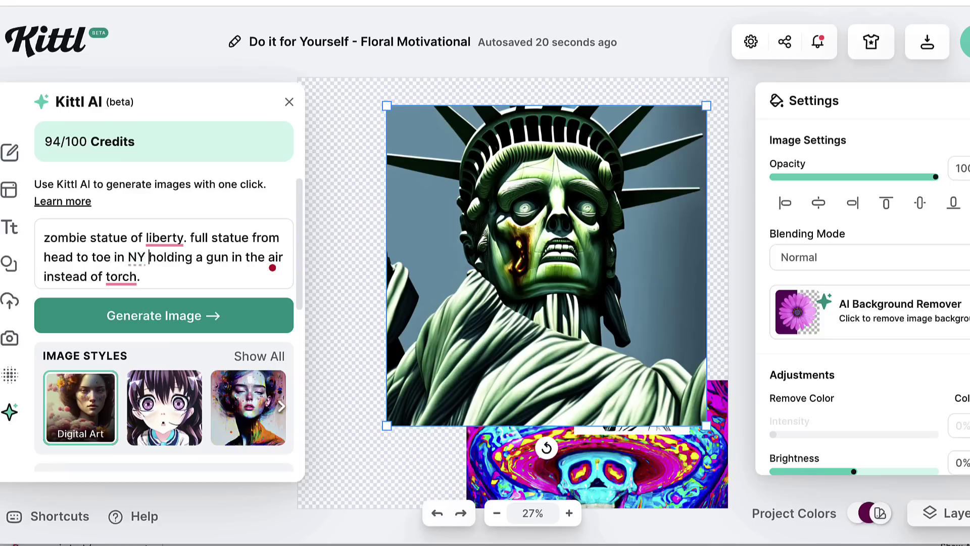
pyautogui.write('arbor')
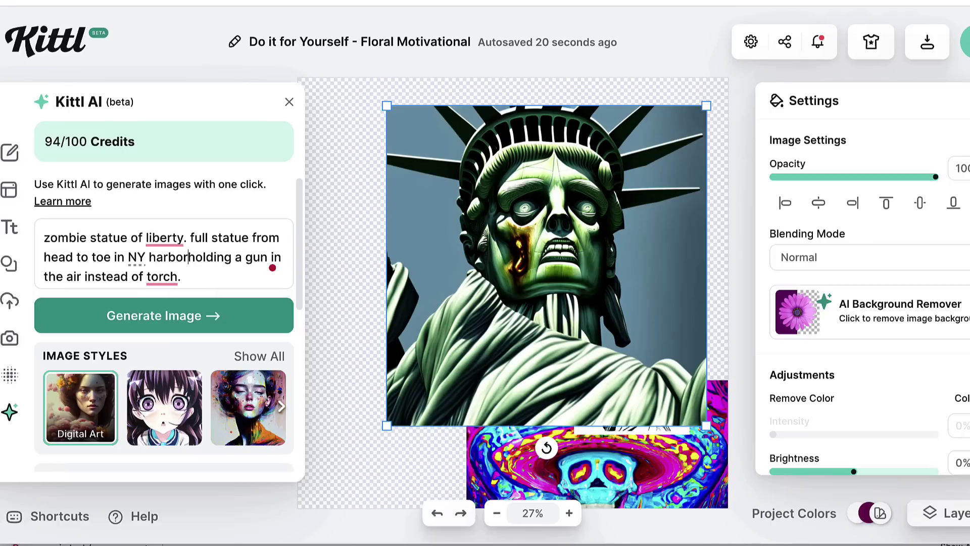
pyautogui.write('.')
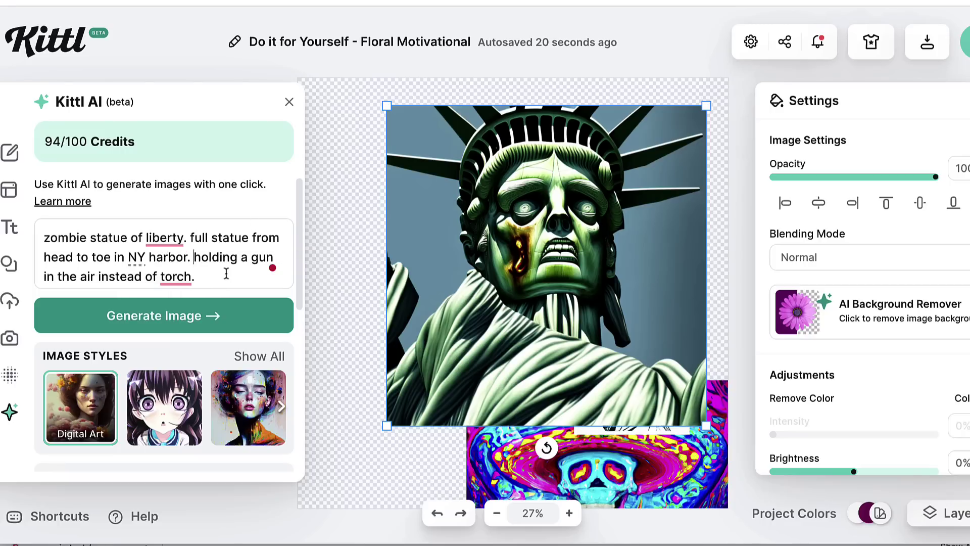
pyautogui.moveTo(183, 273)
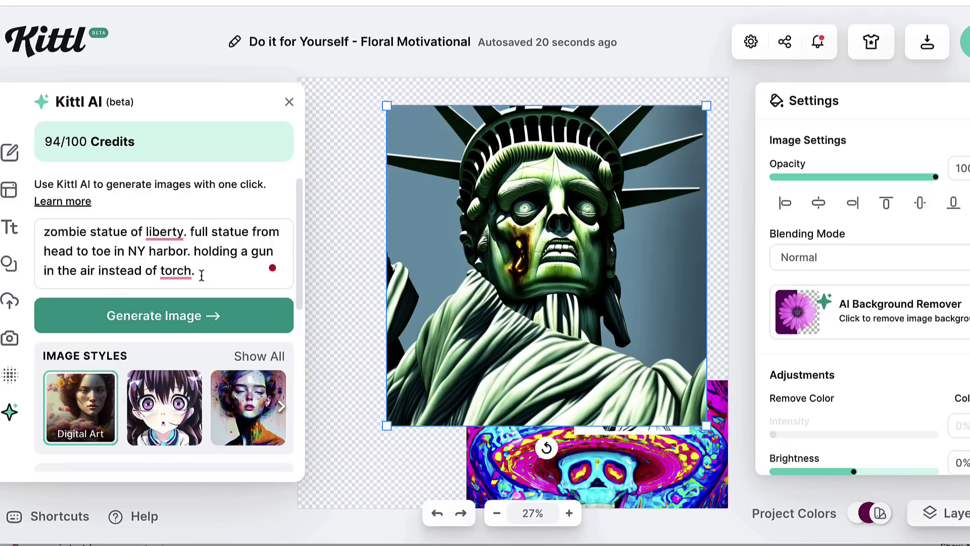
pyautogui.click(206, 316)
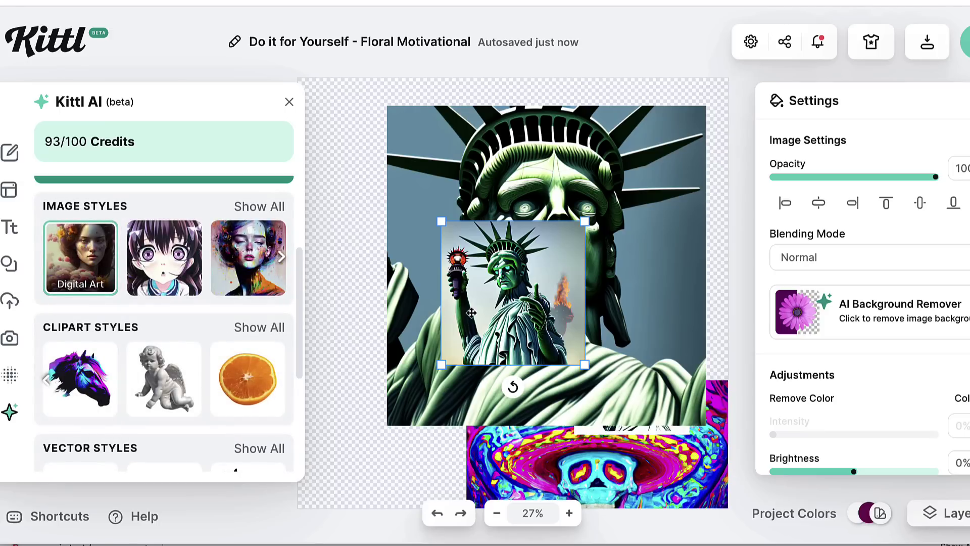
# Move the new full-figure statue image up-left and enlarge it to about 740 px square.
pyautogui.moveTo(500, 310); pyautogui.dragTo(493, 270)
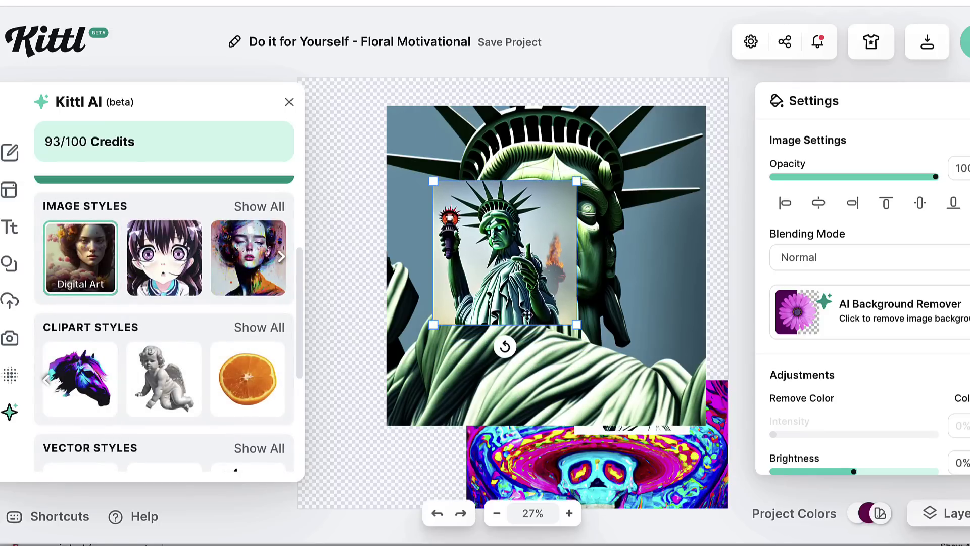
pyautogui.moveTo(577, 328); pyautogui.dragTo(652, 399)
pyautogui.moveTo(652, 400); pyautogui.dragTo(718, 465)
pyautogui.moveTo(617, 404); pyautogui.dragTo(566, 334)
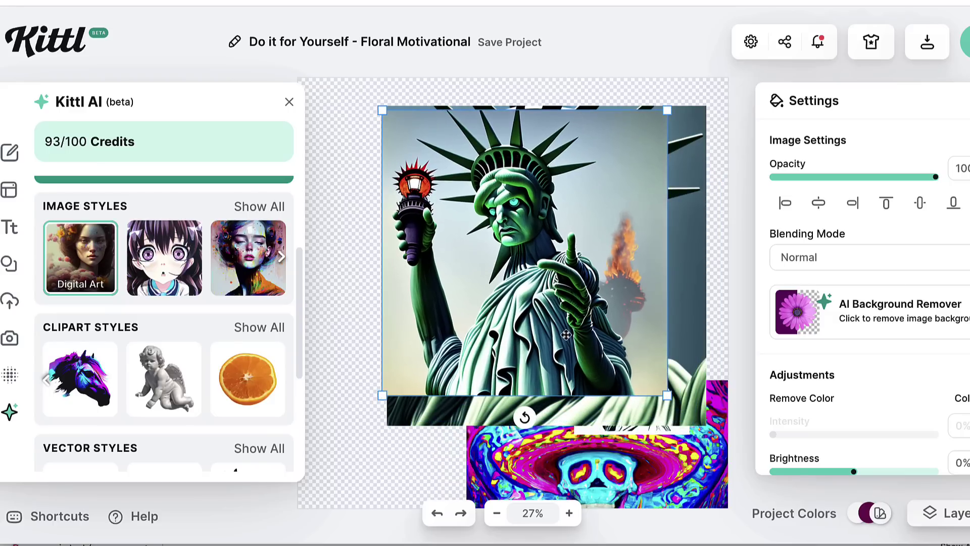
pyautogui.moveTo(670, 404); pyautogui.dragTo(727, 511)
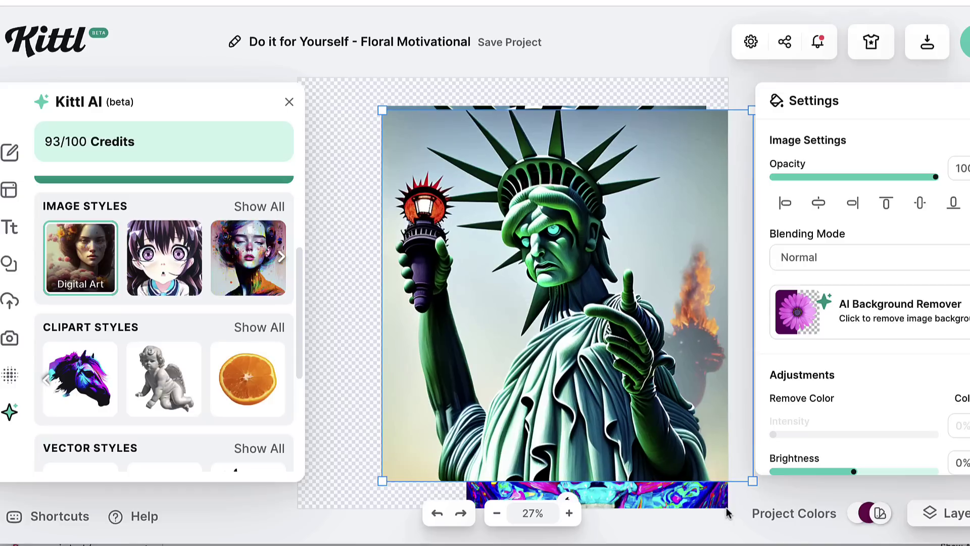
pyautogui.moveTo(632, 390); pyautogui.dragTo(610, 374)
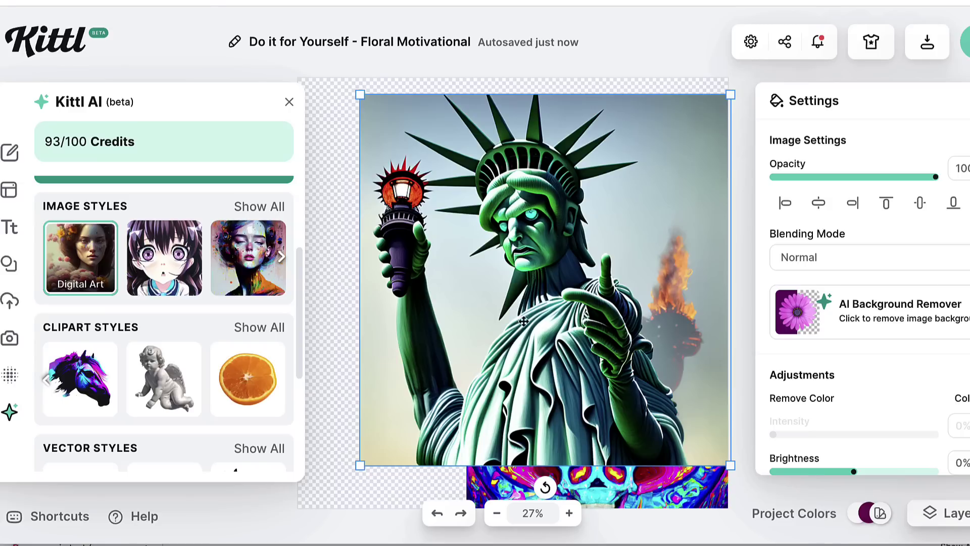
# Fine-tune the statue image's position and size so it covers the canvas.
pyautogui.scroll(-2, 531, 271)
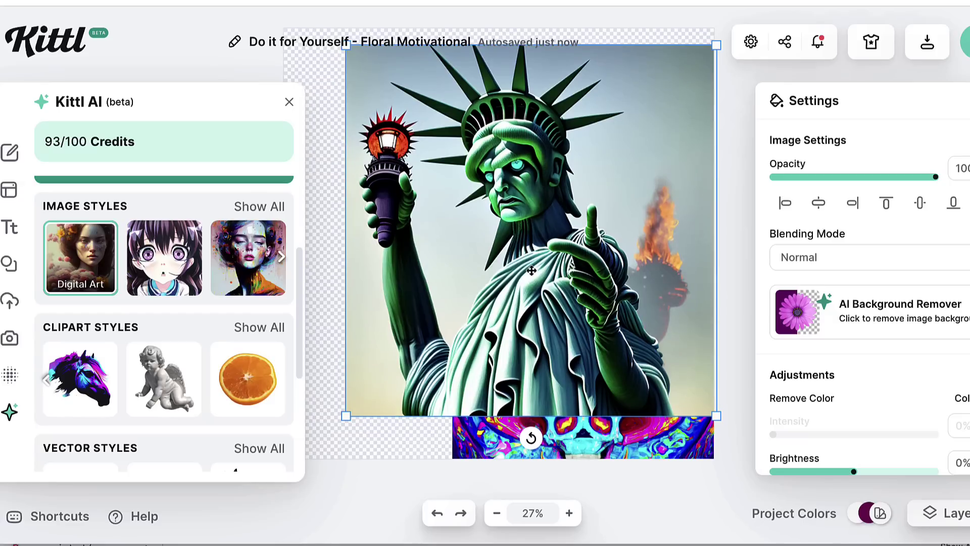
pyautogui.moveTo(532, 276); pyautogui.dragTo(532, 288)
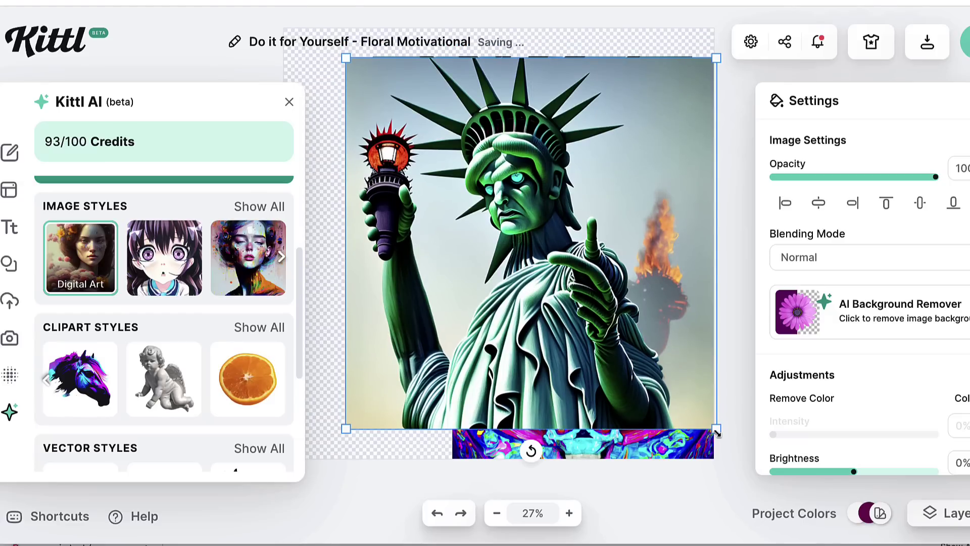
pyautogui.moveTo(718, 435); pyautogui.dragTo(726, 458)
pyautogui.moveTo(622, 367); pyautogui.dragTo(602, 386)
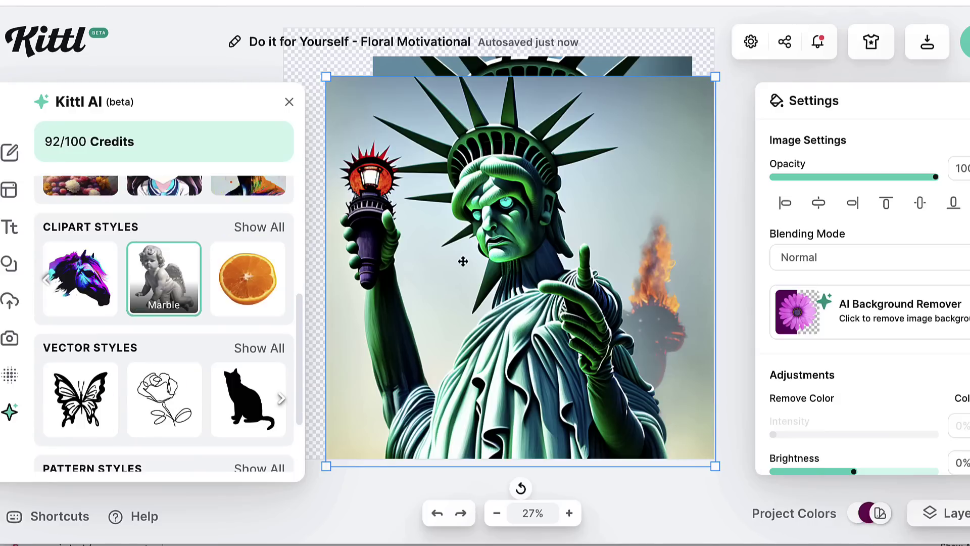
# Bring the zombie close-up statue Forward and move it down over the green torch-bearing statue.
pyautogui.moveTo(513, 252); pyautogui.dragTo(526, 457)
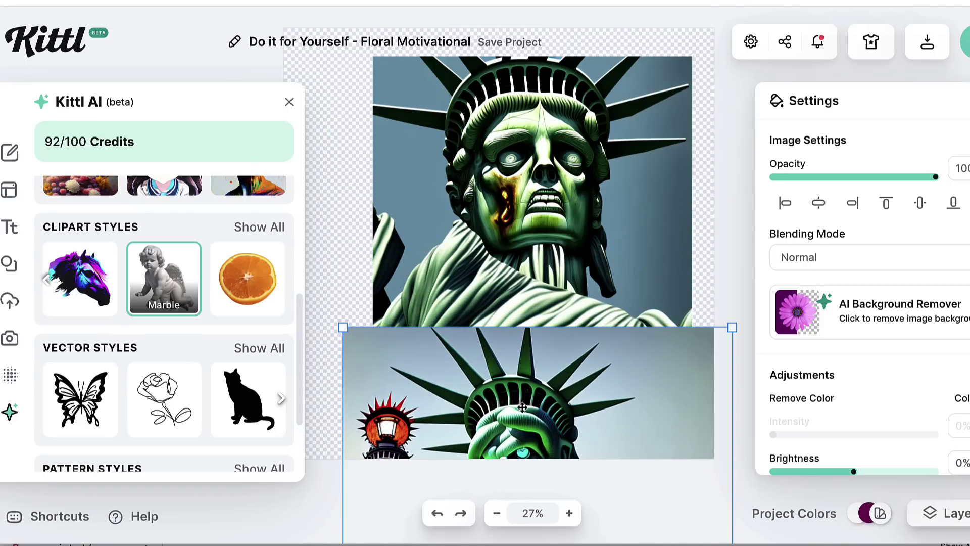
pyautogui.moveTo(524, 408); pyautogui.dragTo(556, 459)
pyautogui.click(541, 244)
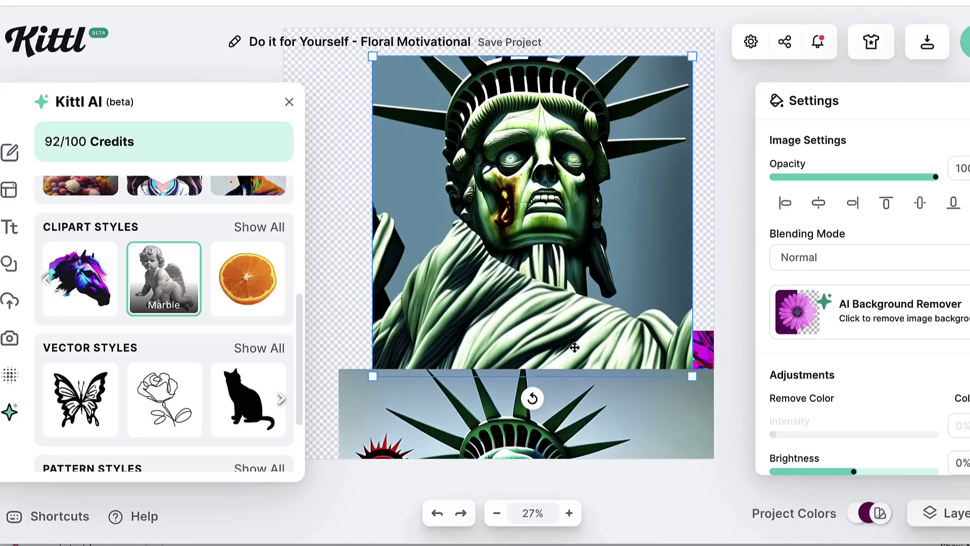
pyautogui.moveTo(573, 323); pyautogui.dragTo(559, 283)
pyautogui.rightClick(559, 283)
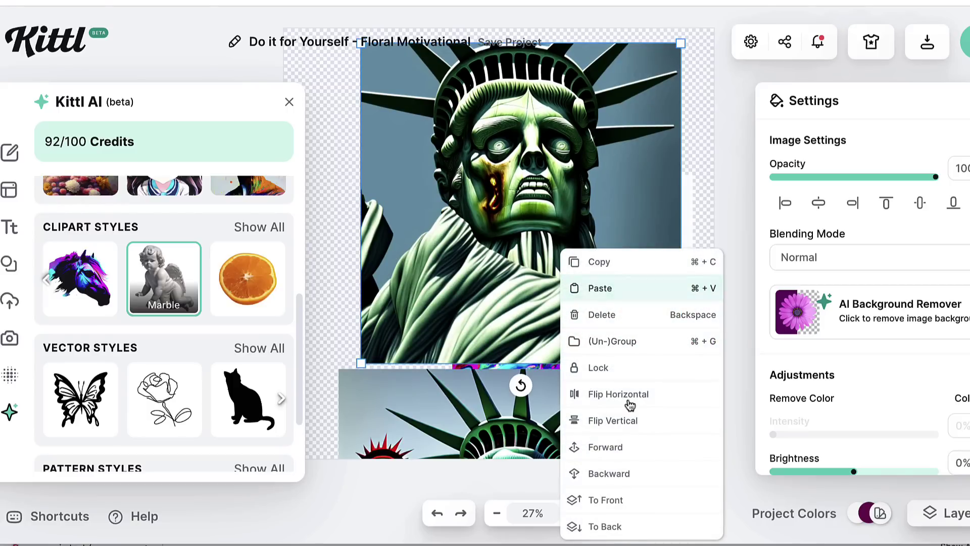
pyautogui.click(655, 453)
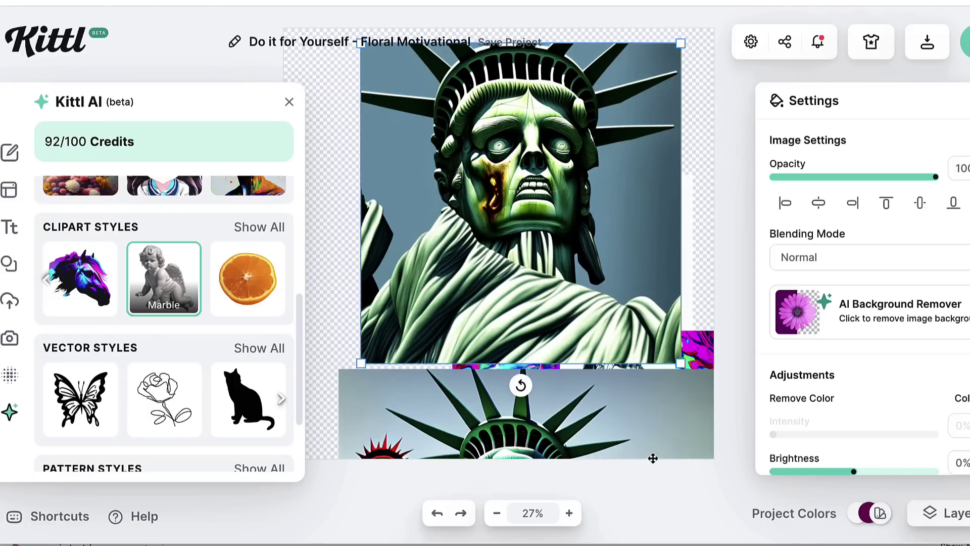
pyautogui.moveTo(632, 325); pyautogui.dragTo(621, 350)
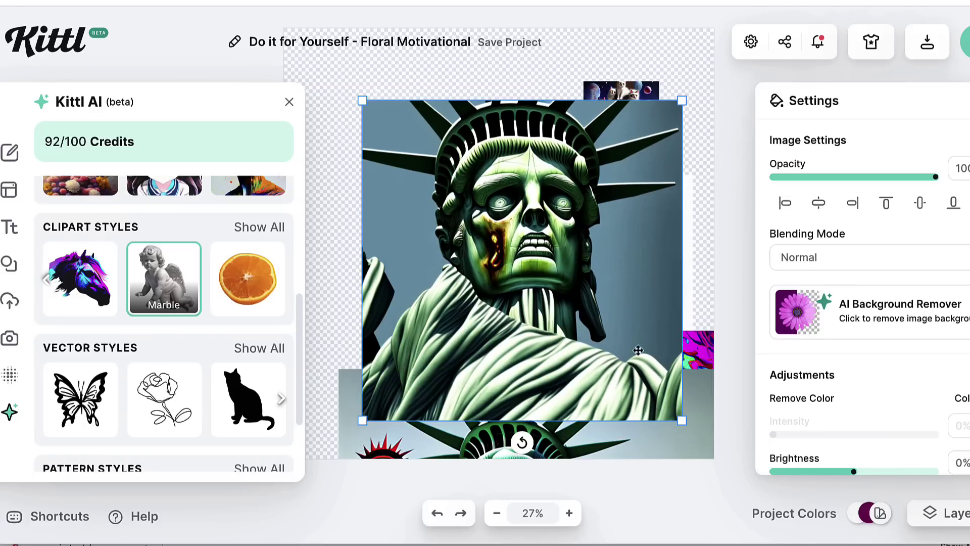
# Remove the zombie statue's background and move the cats and floral images out of the way.
pyautogui.click(923, 310)
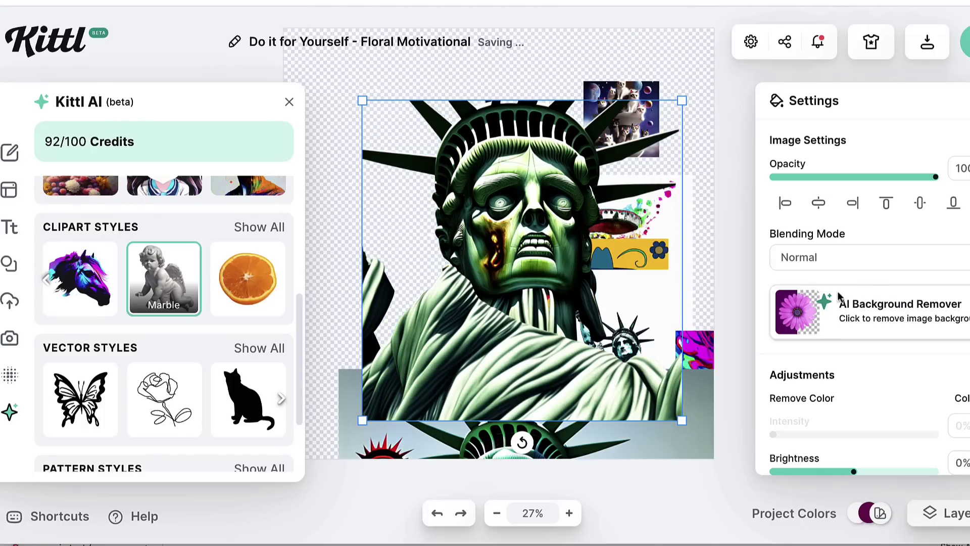
pyautogui.moveTo(557, 265)
pyautogui.mouseDown()
pyautogui.moveTo(580, 293)
pyautogui.moveTo(555, 267)
pyautogui.mouseUp()
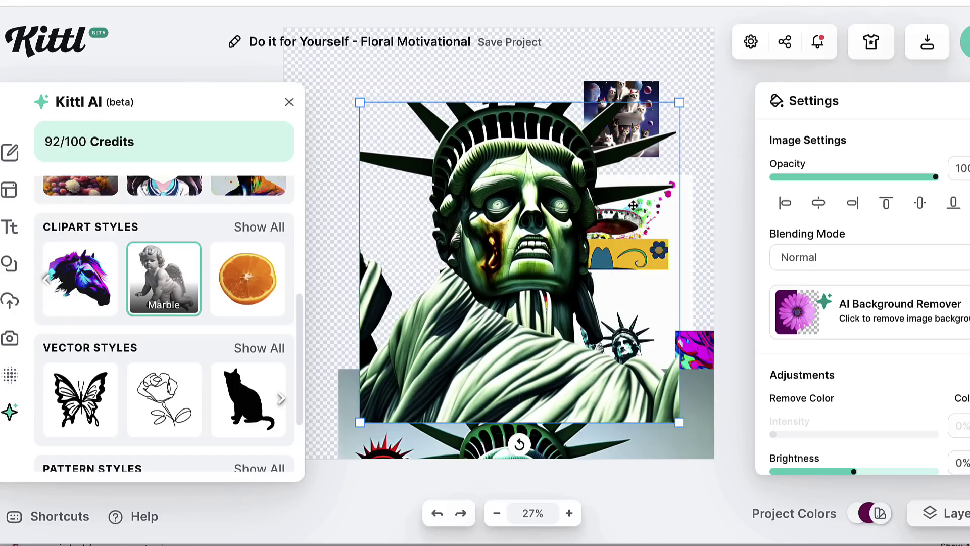
pyautogui.moveTo(642, 113); pyautogui.dragTo(668, 401)
pyautogui.moveTo(671, 234); pyautogui.dragTo(647, 496)
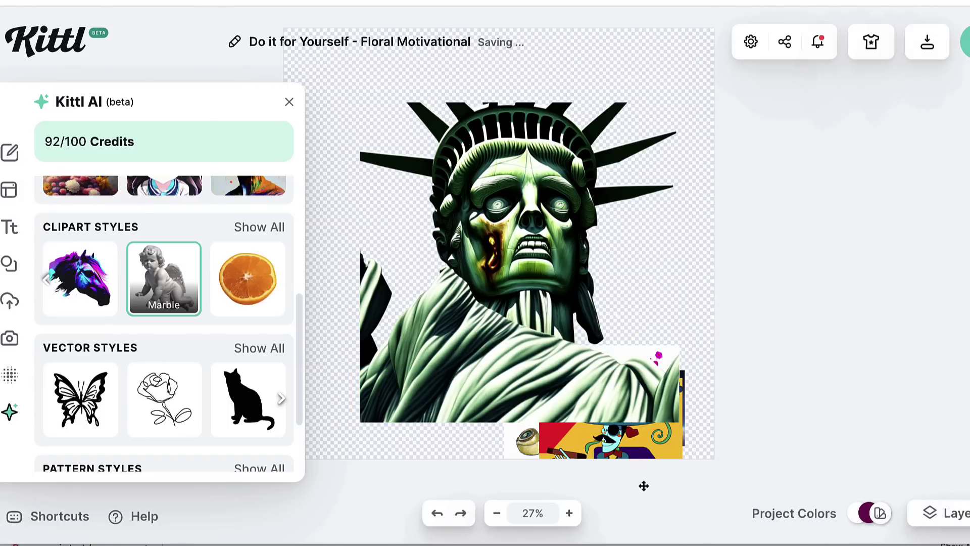
# Drag the red-yellow clipart off the canvas and delete the pipe-and-skull and small cats images.
pyautogui.moveTo(643, 453); pyautogui.dragTo(626, 526)
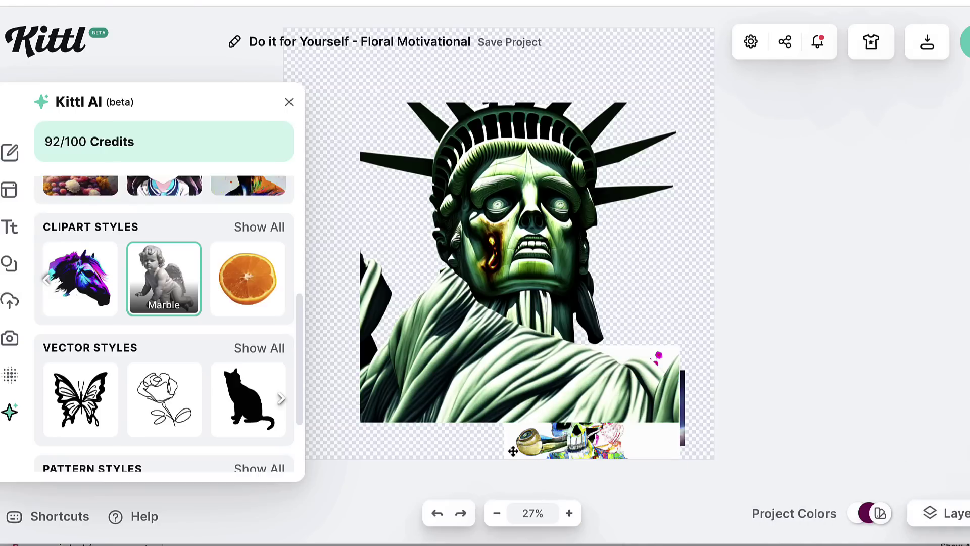
pyautogui.click(546, 443)
pyautogui.press('Delete')
pyautogui.click(525, 301)
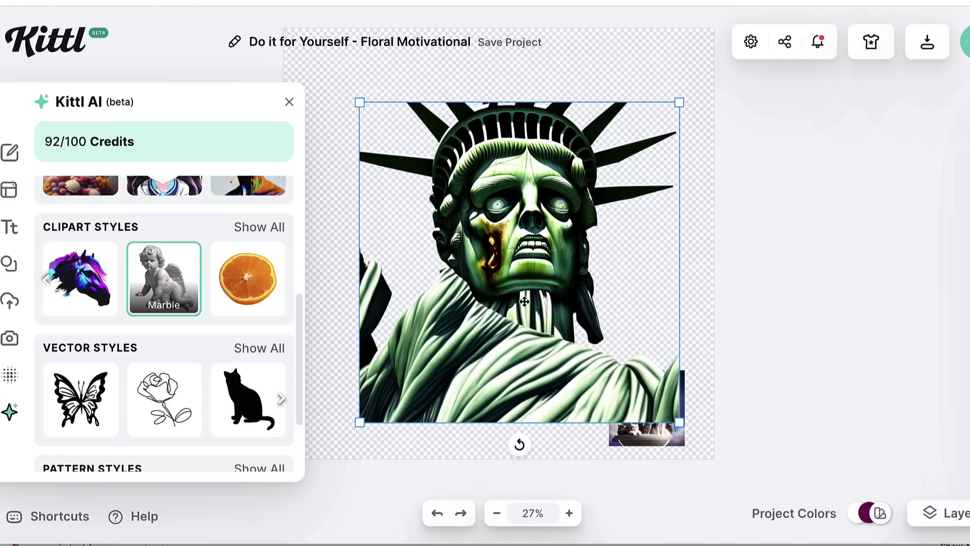
pyautogui.click(619, 437)
pyautogui.press('Delete')
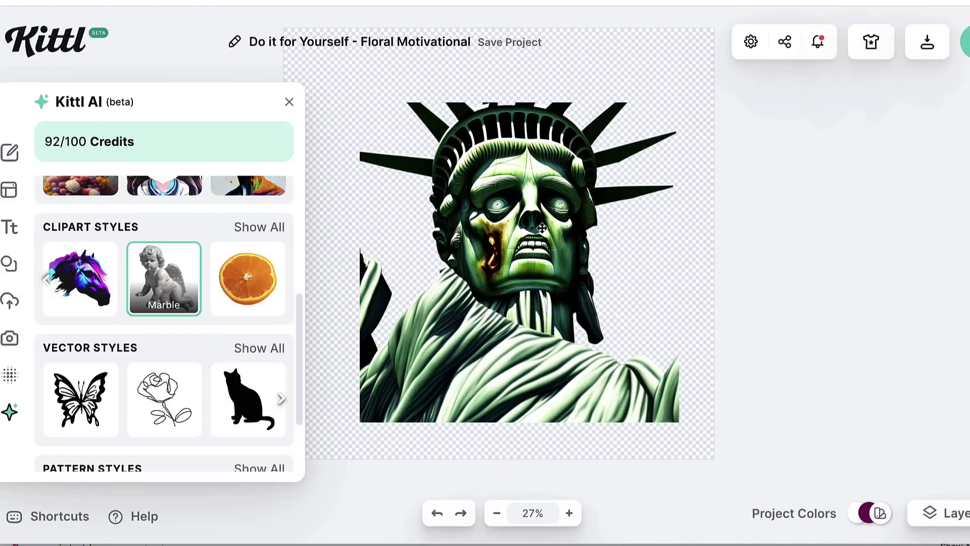
pyautogui.scroll(5, 543, 228)
pyautogui.scroll(-6, 542, 228)
pyautogui.scroll(4, 543, 228)
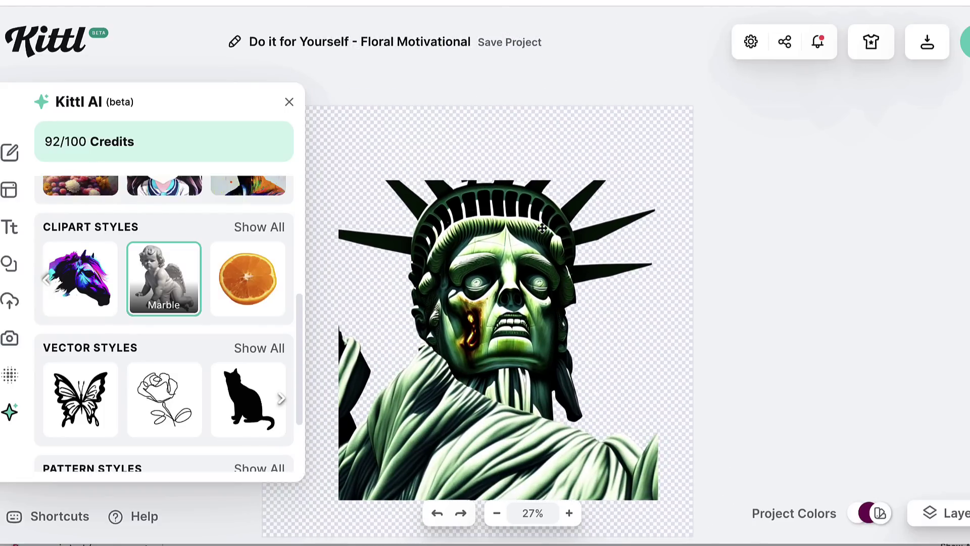
# Add the decorated 'Blue Sign' text preset and enlarge it to size 298 across the statue's top.
pyautogui.scroll(-3, 542, 228)
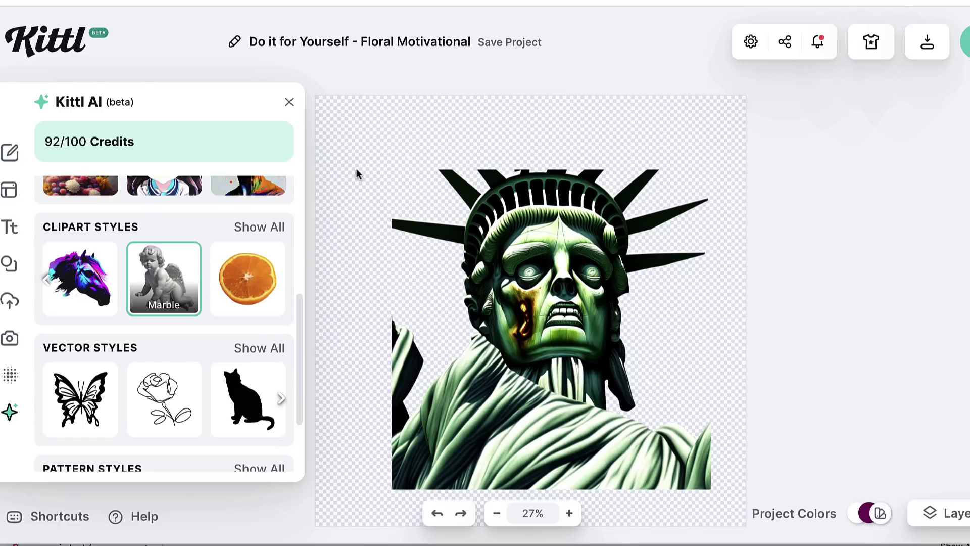
pyautogui.click(287, 102)
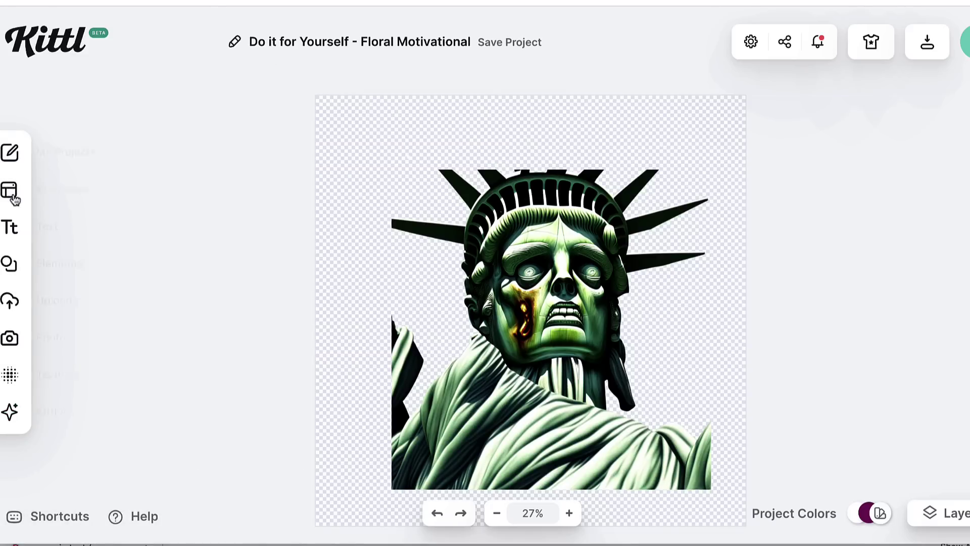
pyautogui.moveTo(14, 224)
pyautogui.click(53, 227)
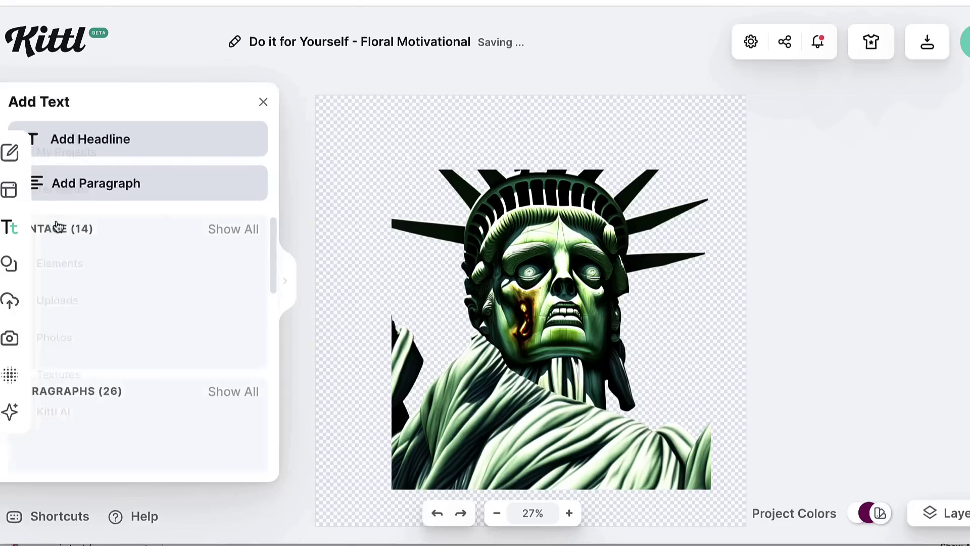
pyautogui.scroll(-4, 231, 309)
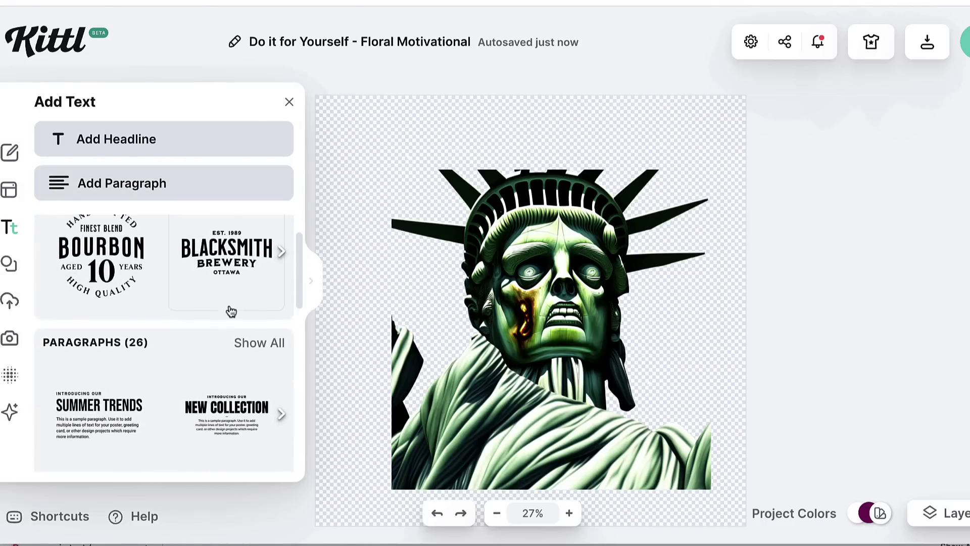
pyautogui.scroll(-2, 232, 310)
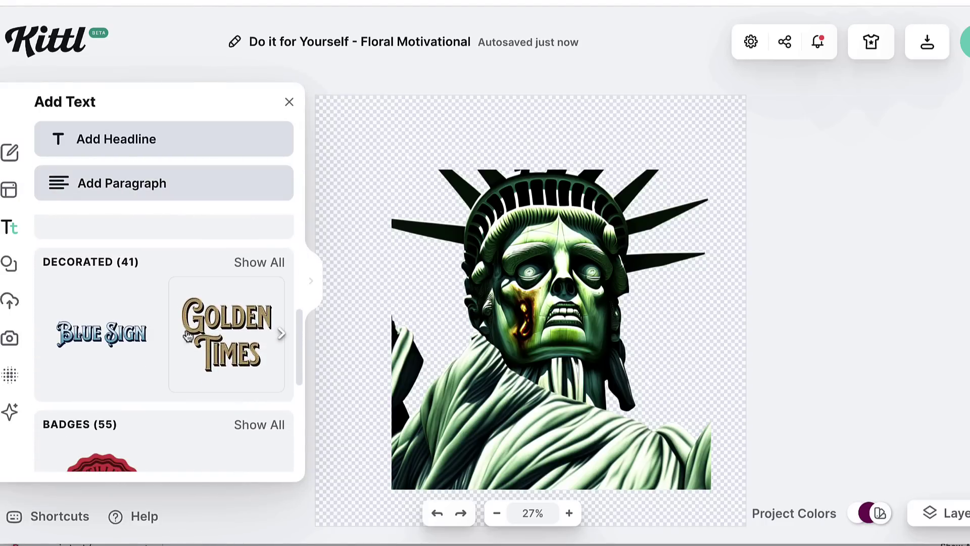
pyautogui.scroll(-2, 169, 372)
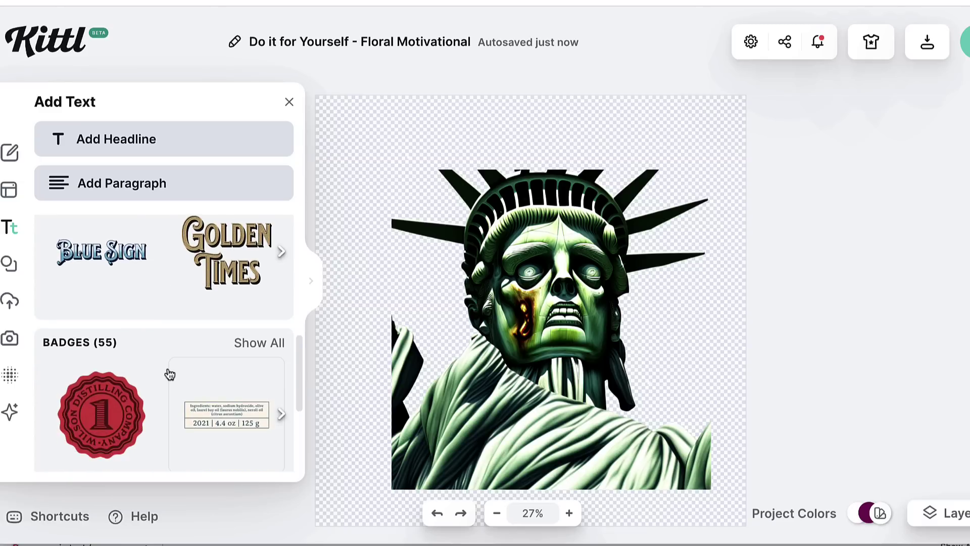
pyautogui.scroll(2, 168, 373)
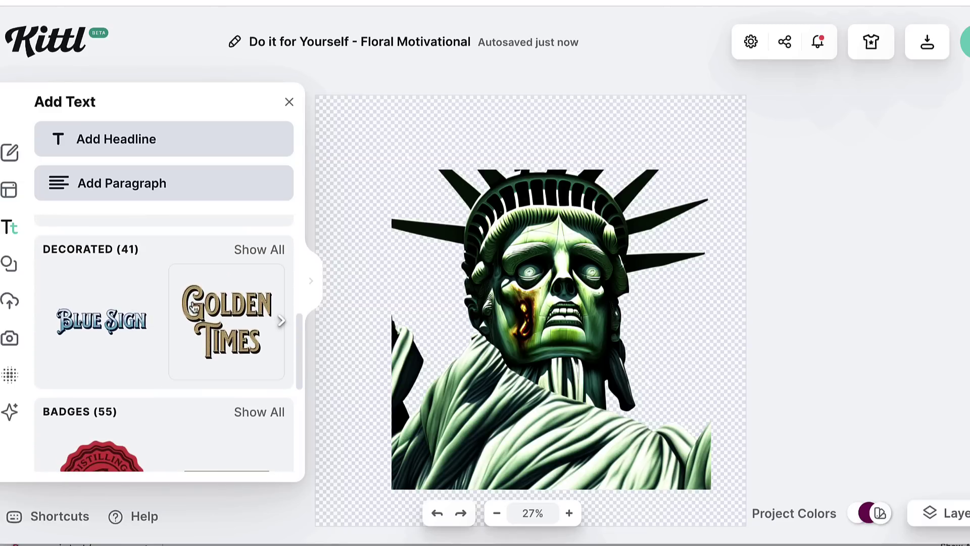
pyautogui.moveTo(124, 320); pyautogui.dragTo(415, 139)
pyautogui.moveTo(492, 154); pyautogui.dragTo(715, 209)
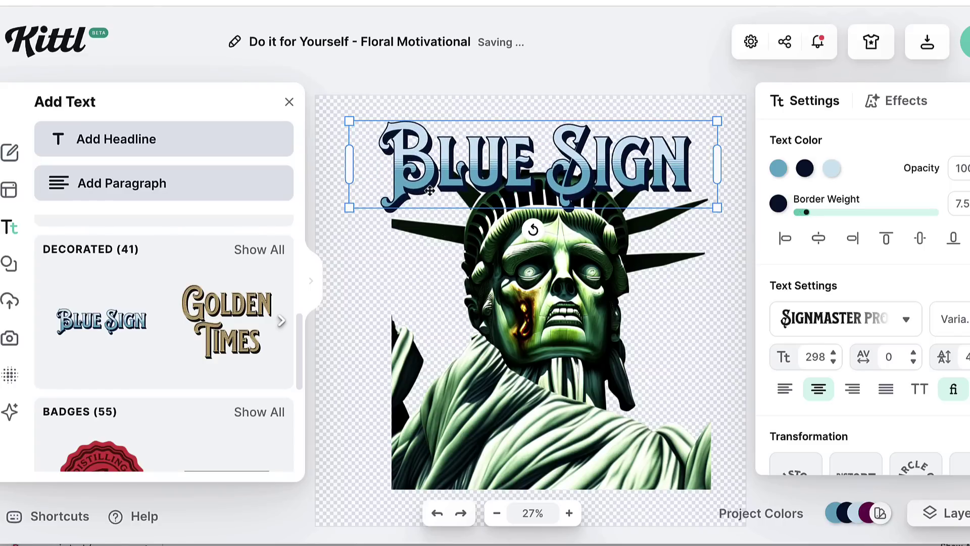
# Replace the headline's 'Blue Sign' wording with 'Rotten Apple'.
pyautogui.click(288, 102)
pyautogui.doubleClick(544, 176)
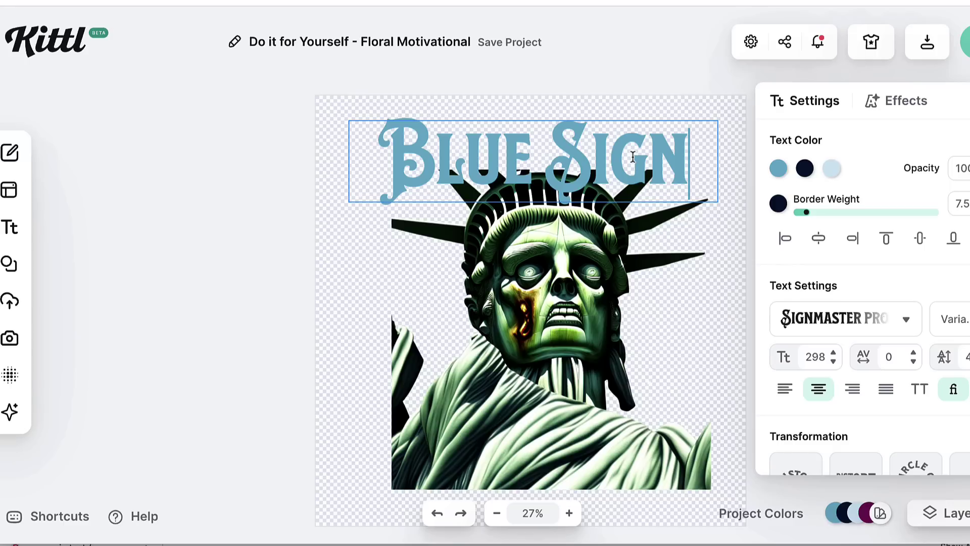
pyautogui.press('BackSpace')
pyautogui.press('BackSpace')
pyautogui.press('BackSpace')
pyautogui.press('BackSpace')
pyautogui.press('BackSpace')
pyautogui.press('BackSpace')
pyautogui.press('BackSpace')
pyautogui.press('BackSpace')
pyautogui.press('BackSpace')
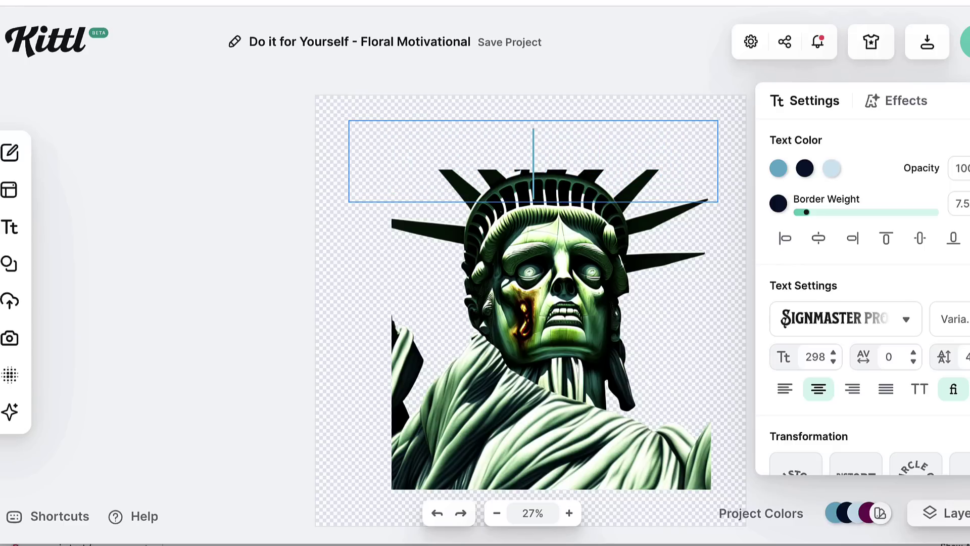
pyautogui.write('Rot')
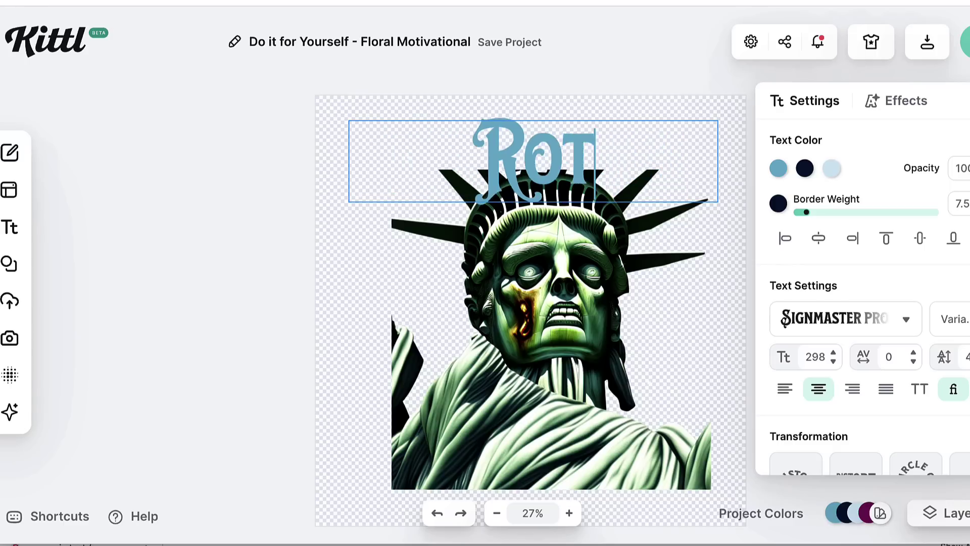
pyautogui.write('ten ')
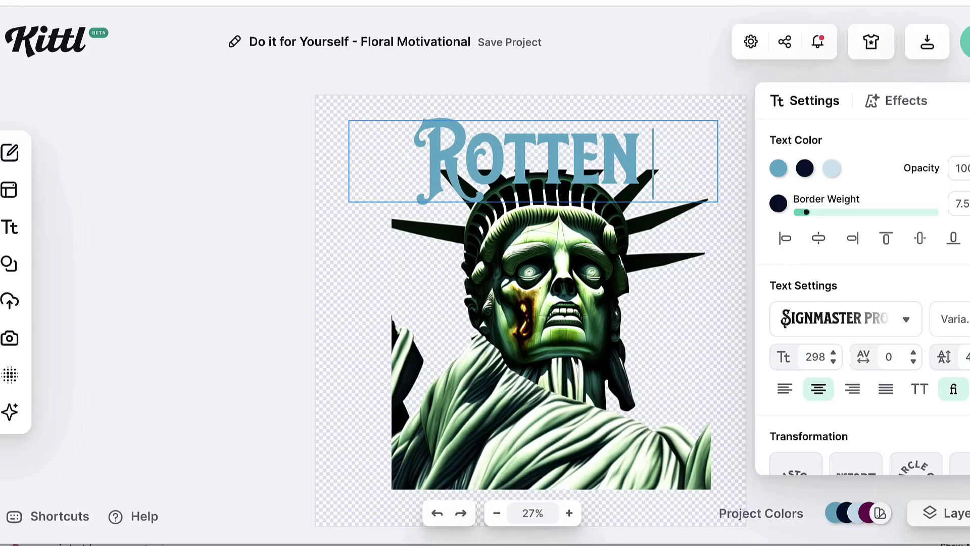
pyautogui.write('Apple')
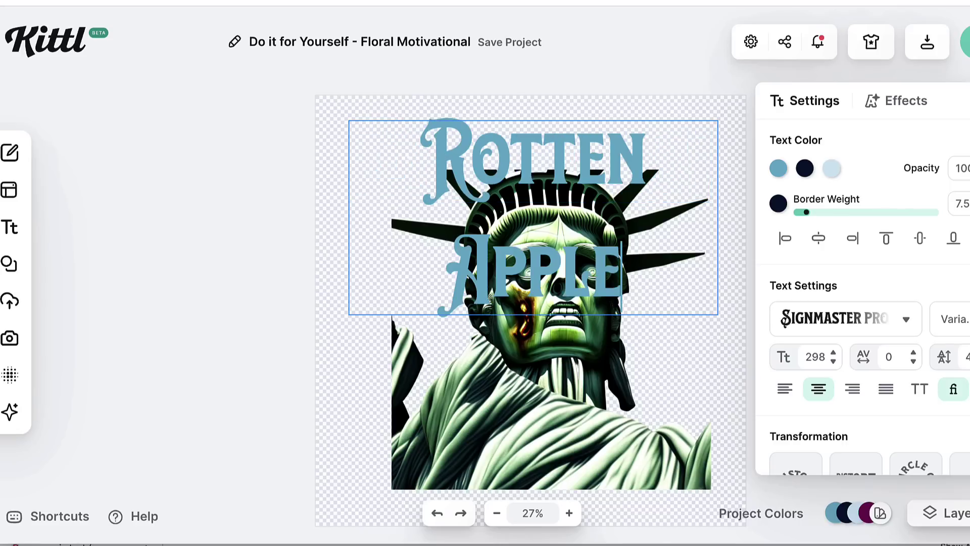
pyautogui.press('Escape')
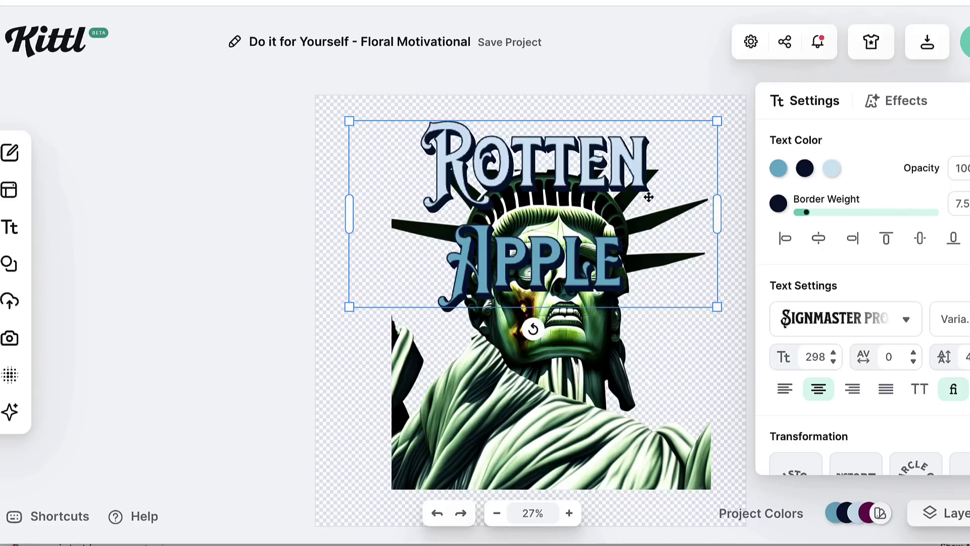
# Shift the headline left and widen its box so 'Rotten Apple' fits on one line.
pyautogui.moveTo(640, 176); pyautogui.dragTo(611, 177)
pyautogui.moveTo(697, 221); pyautogui.dragTo(763, 217)
pyautogui.press('Escape')
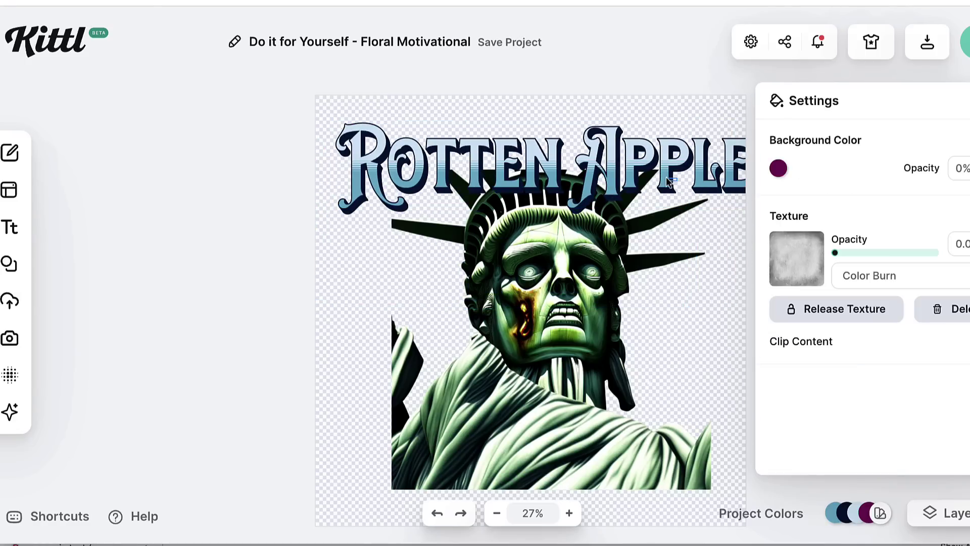
pyautogui.hotkey('ctrl', 'a')
pyautogui.hscroll(3, 674, 167)
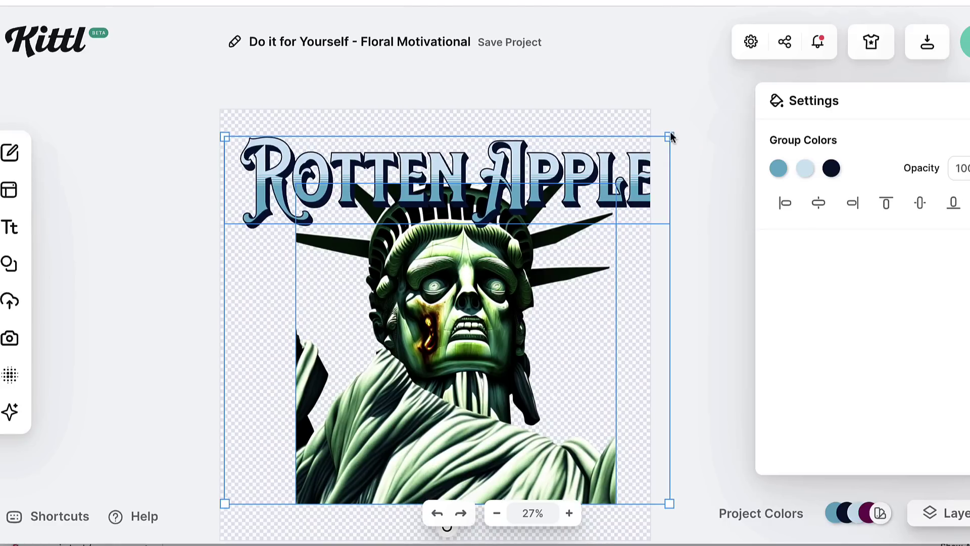
pyautogui.click(670, 137)
pyautogui.click(667, 138)
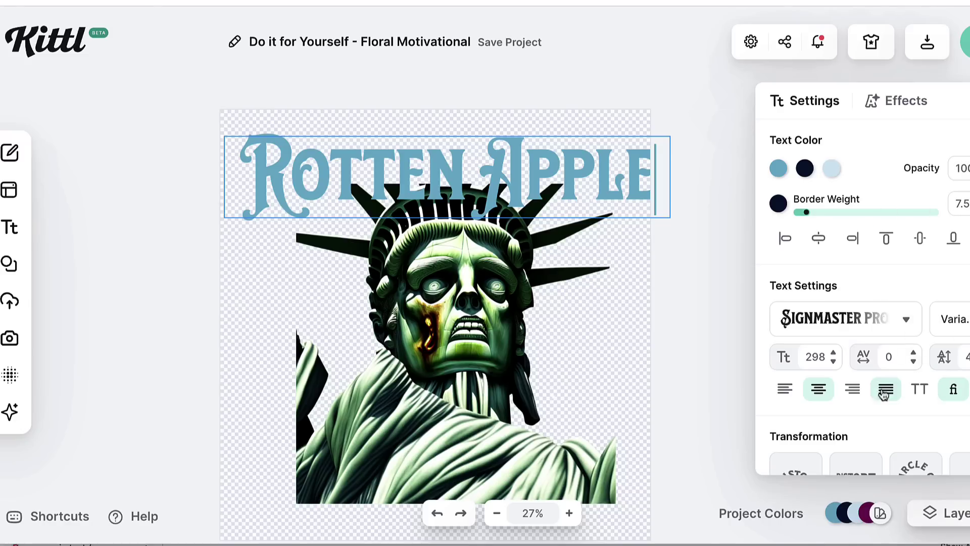
# Step the title's font size down eleven times with the arrows, then back up three.
pyautogui.click(833, 362)
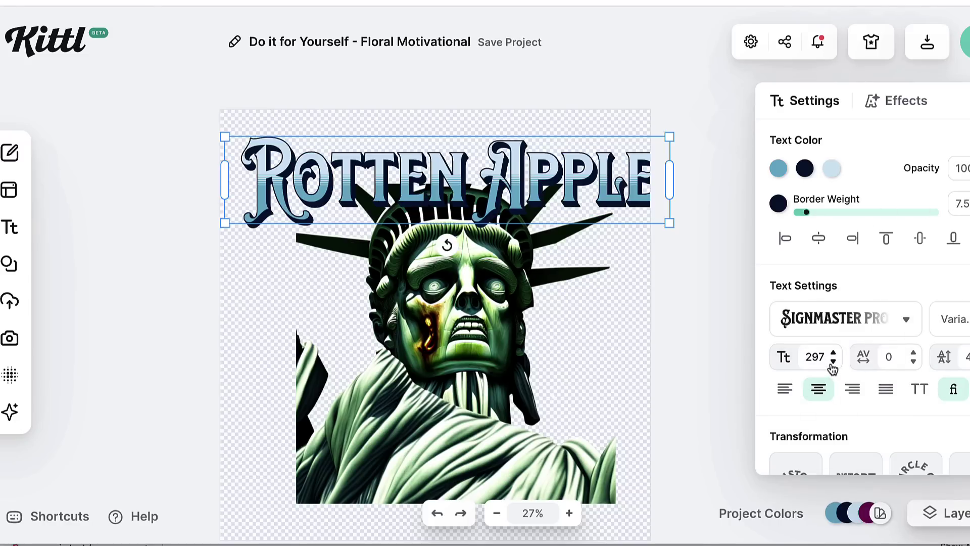
pyautogui.click(833, 361)
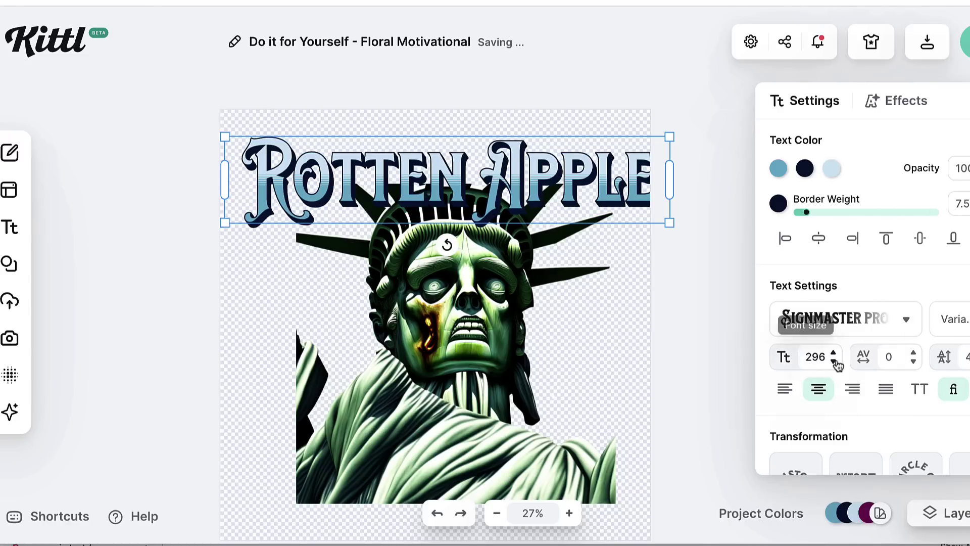
pyautogui.click(834, 362)
pyautogui.click(833, 362)
pyautogui.click(833, 362)
pyautogui.click(834, 362)
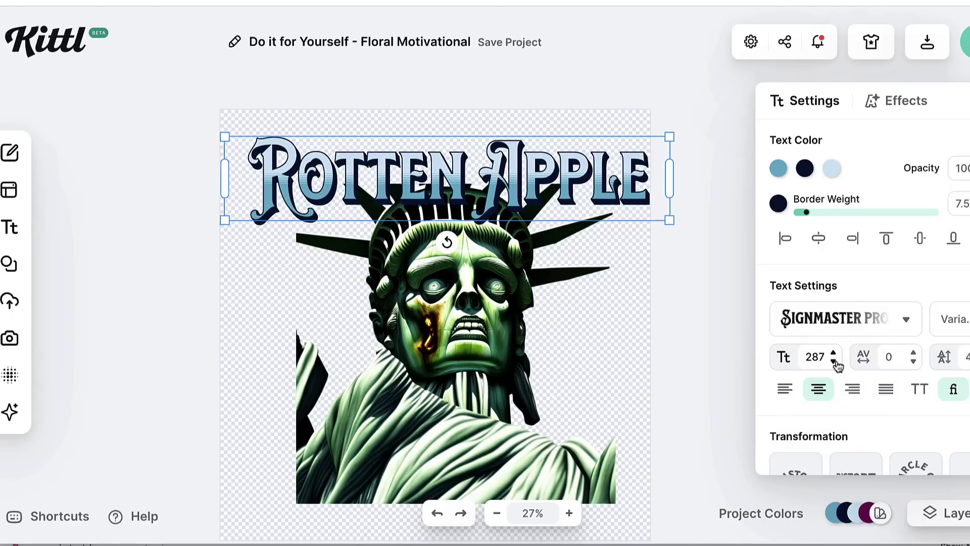
pyautogui.click(834, 362)
pyautogui.click(833, 362)
pyautogui.click(834, 362)
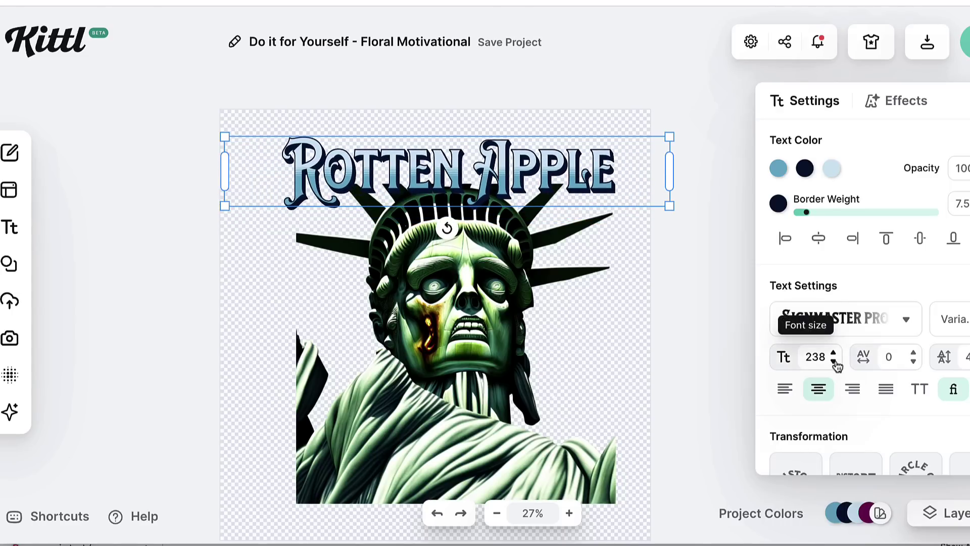
pyautogui.click(834, 361)
pyautogui.click(834, 362)
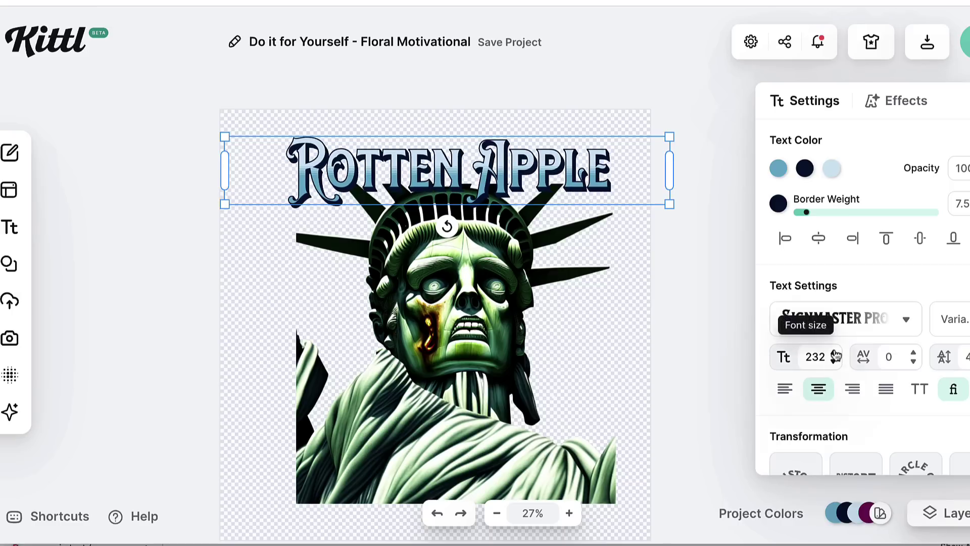
pyautogui.click(833, 352)
pyautogui.click(833, 353)
pyautogui.click(834, 353)
pyautogui.click(834, 353)
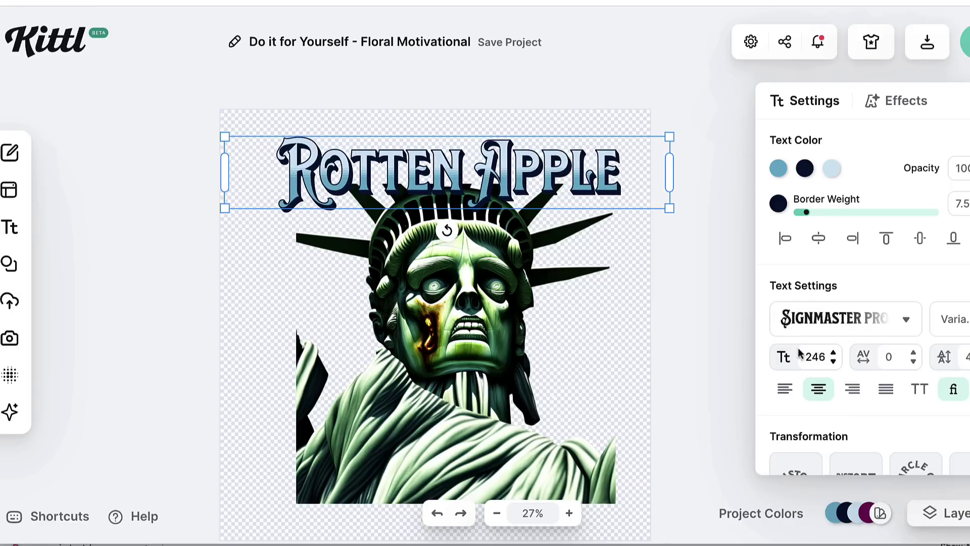
# Reposition the Rotten Apple title and scale it up to font size 266.
pyautogui.click(607, 204)
pyautogui.click(604, 201)
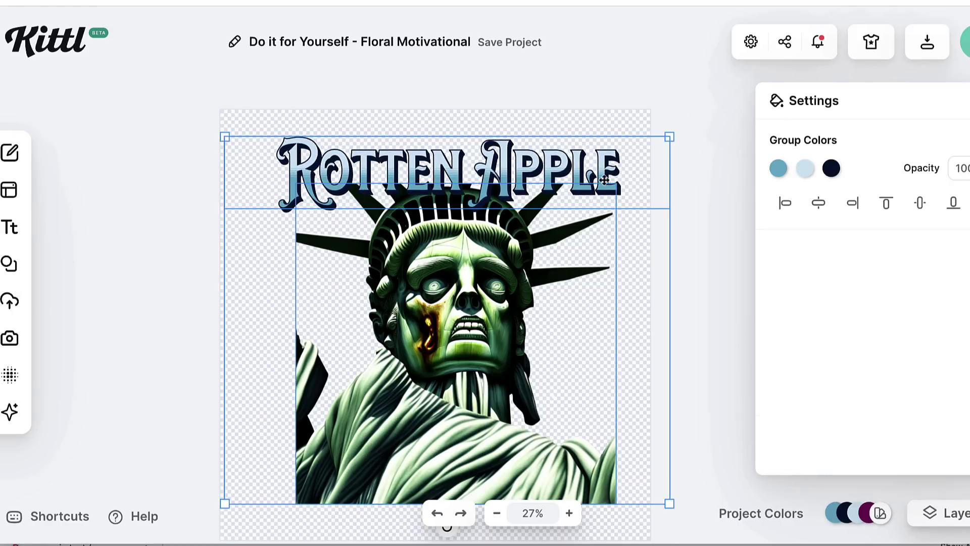
pyautogui.click(620, 117)
pyautogui.click(612, 156)
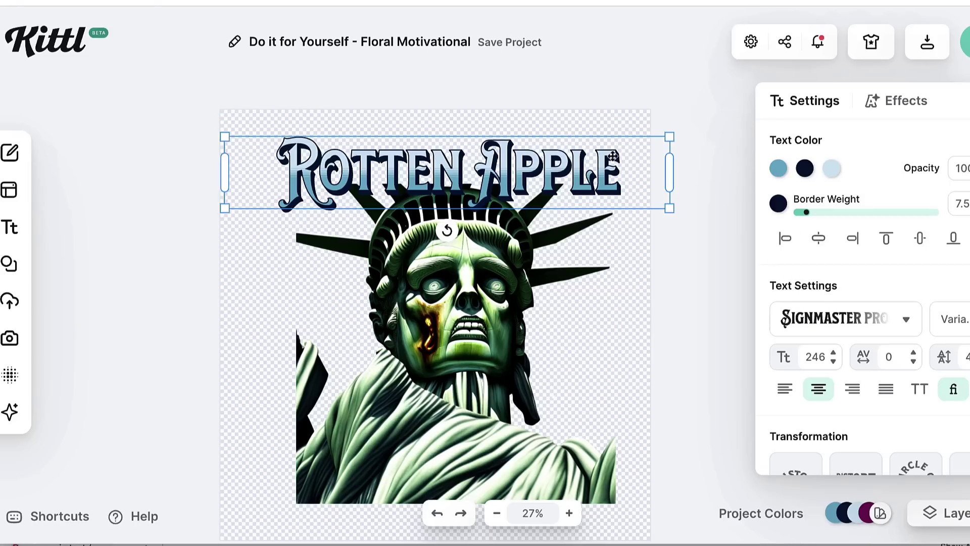
pyautogui.moveTo(612, 155); pyautogui.dragTo(695, 134)
pyautogui.moveTo(598, 161); pyautogui.dragTo(595, 171)
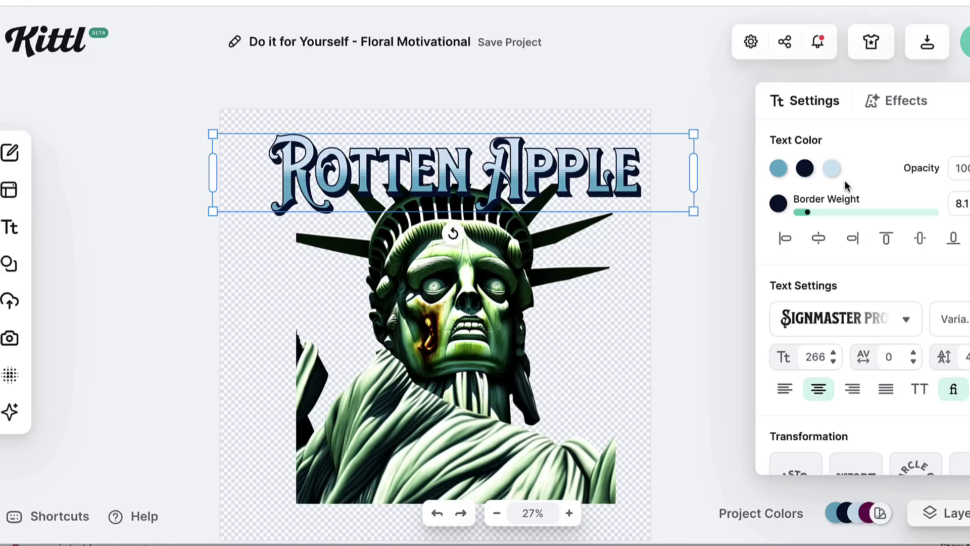
# Fill the Rotten Apple title with green sampled from the statue's robe.
pyautogui.click(778, 169)
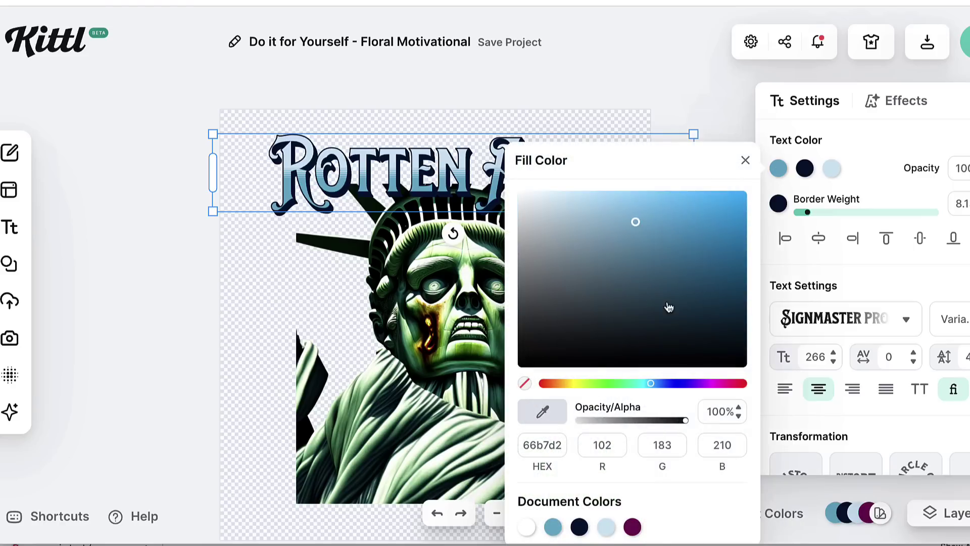
pyautogui.click(550, 415)
pyautogui.click(358, 403)
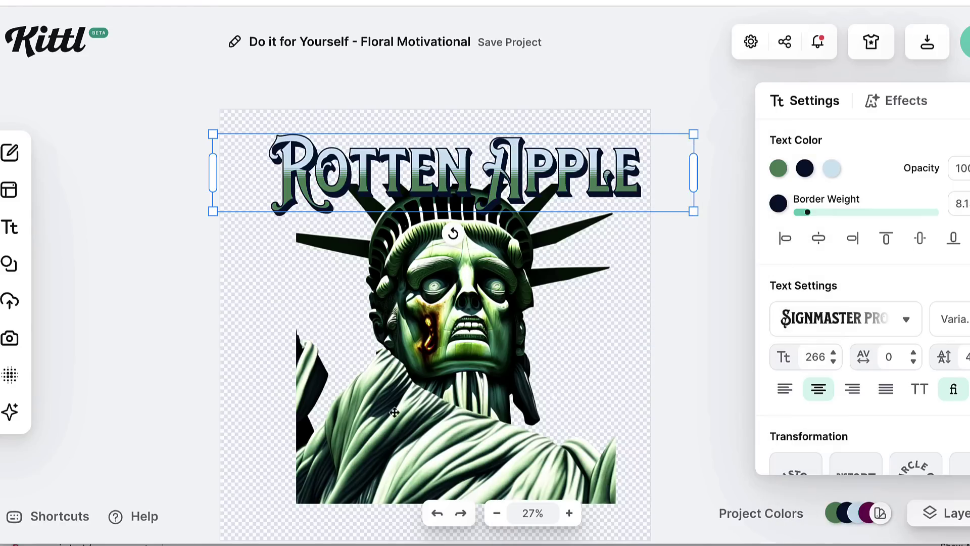
pyautogui.click(355, 416)
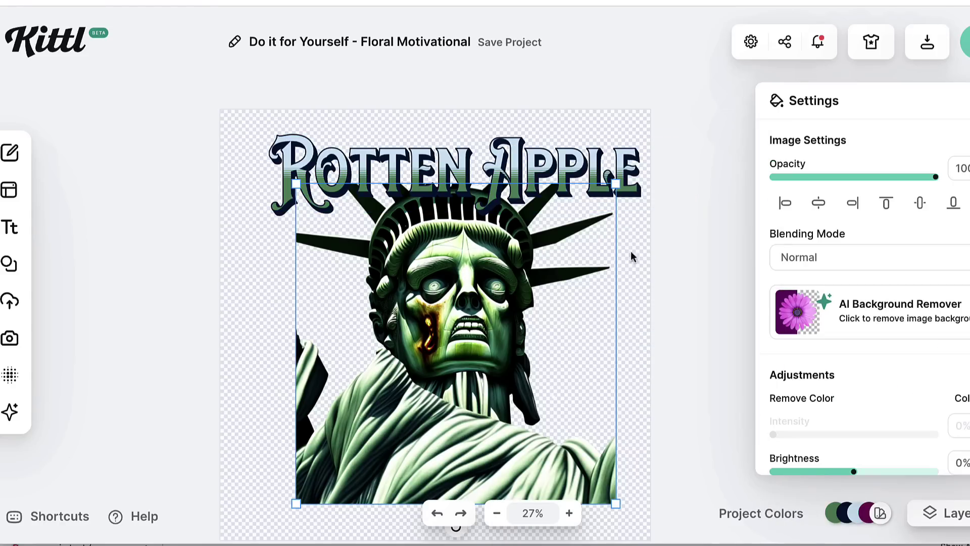
# Set the title's decoration colour to pale cream sampled from the statue's robe.
pyautogui.click(583, 171)
pyautogui.click(831, 168)
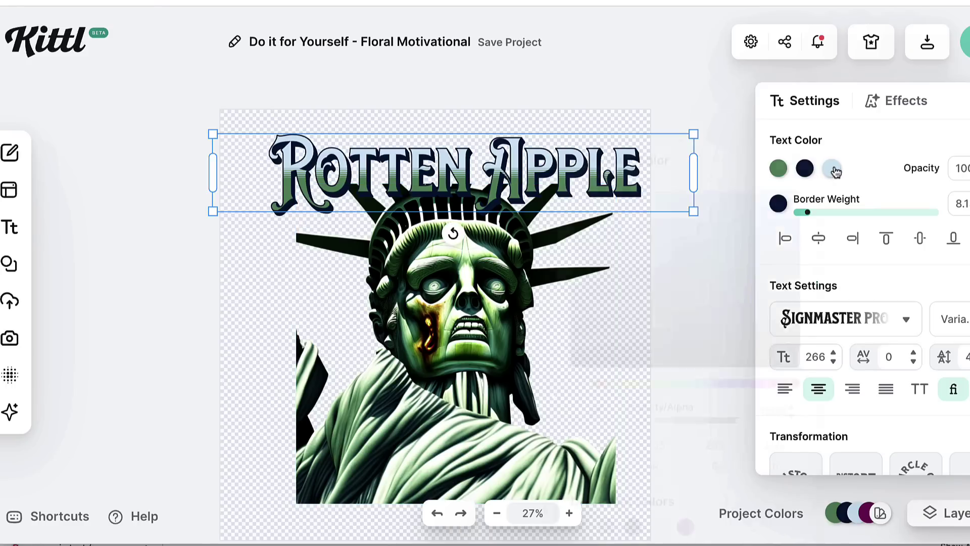
pyautogui.click(595, 410)
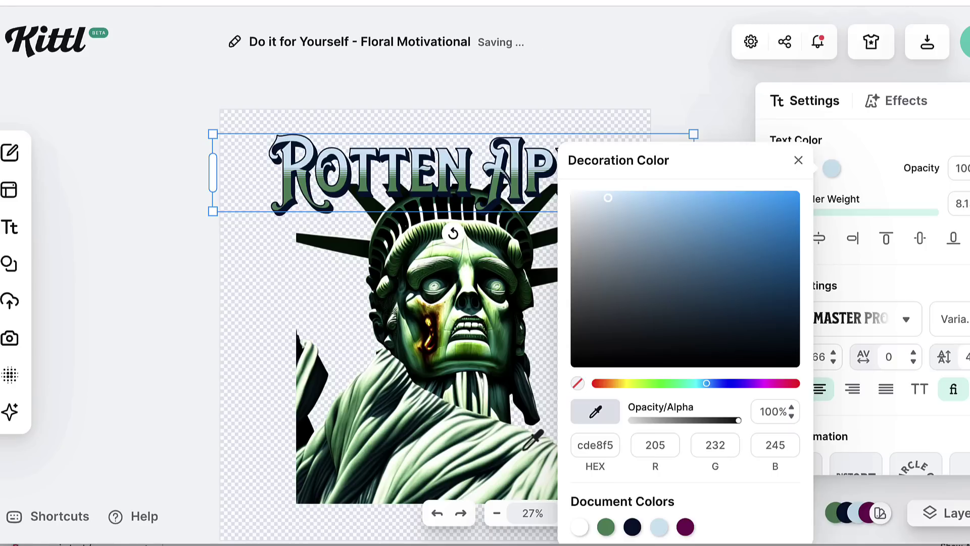
pyautogui.click(520, 461)
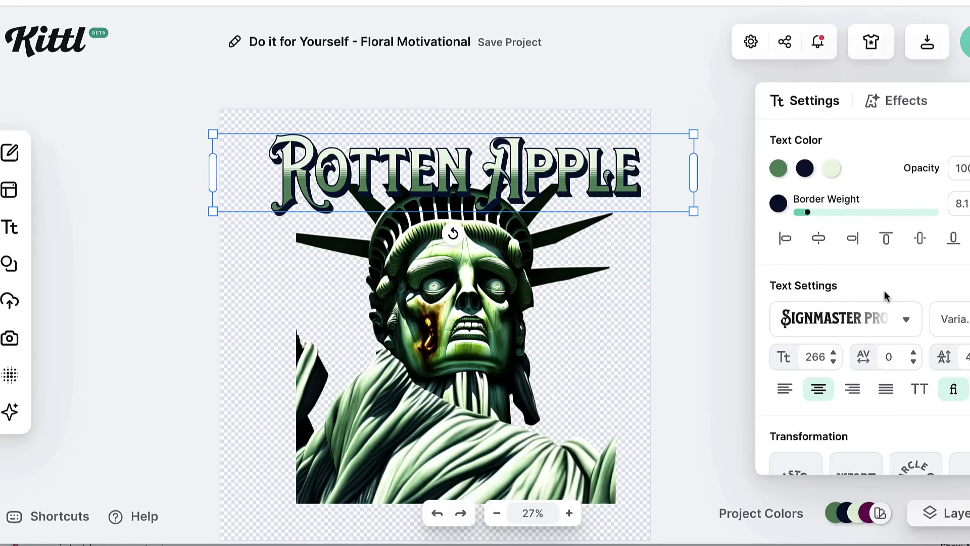
pyautogui.scroll(-2, 884, 296)
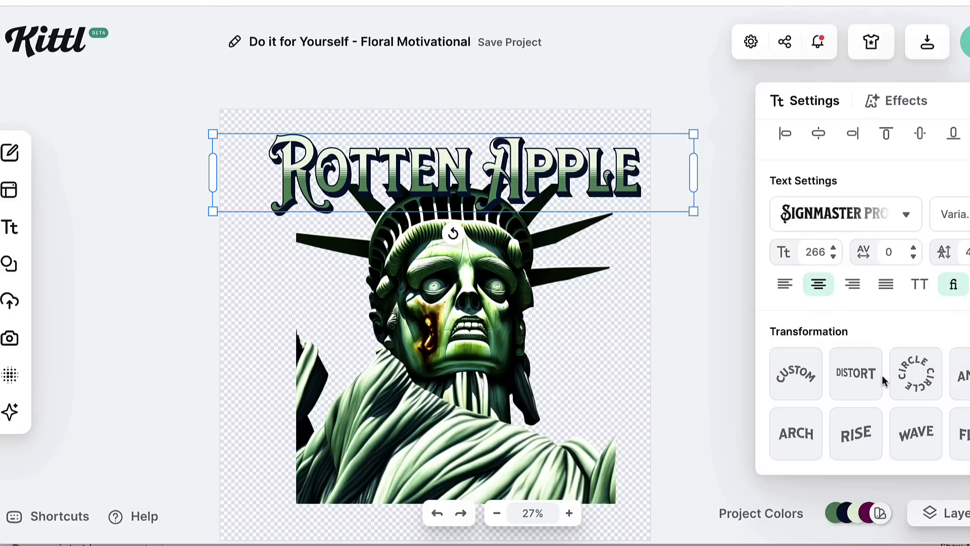
# Apply the Wave preset to 'Rotten Apple', bending both ends down and arching the middle.
pyautogui.click(929, 438)
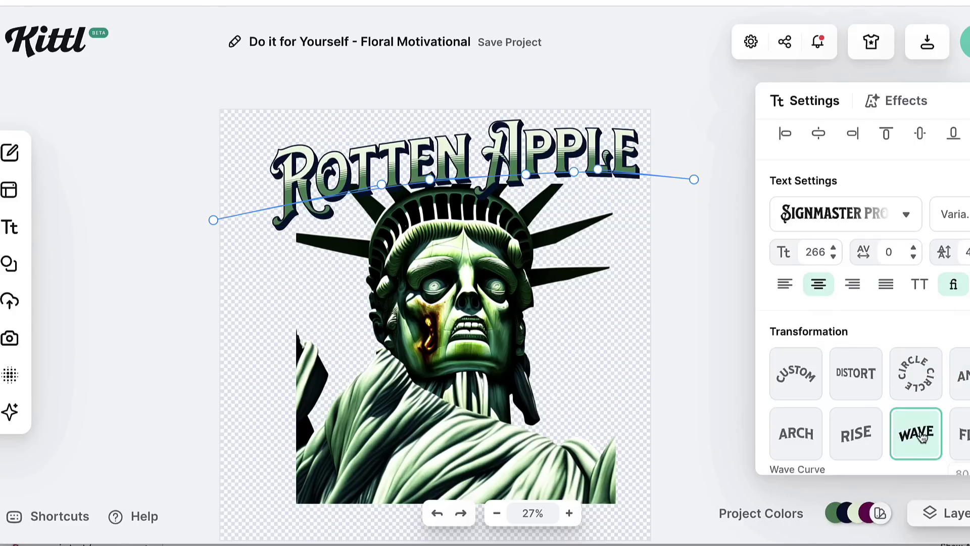
pyautogui.moveTo(213, 220); pyautogui.dragTo(203, 258)
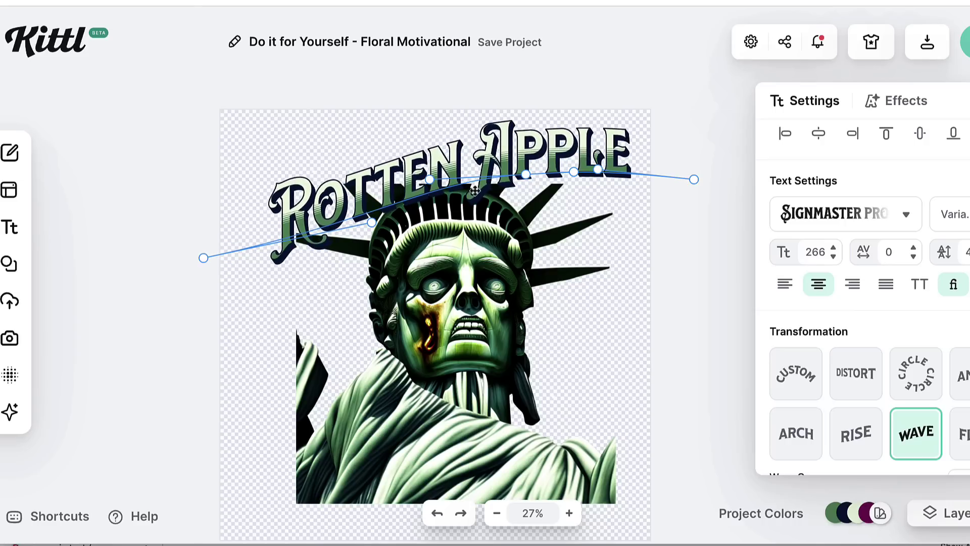
pyautogui.moveTo(523, 175); pyautogui.dragTo(475, 169)
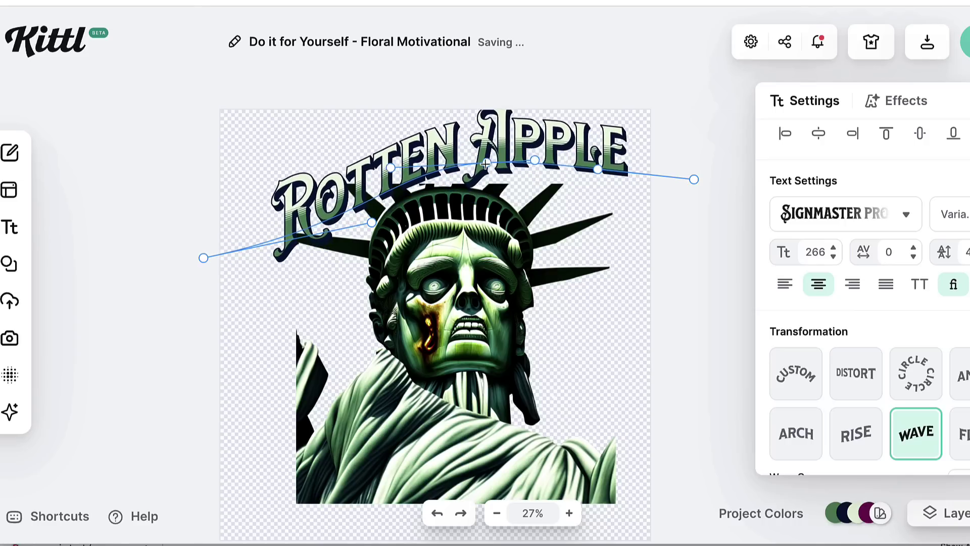
pyautogui.moveTo(694, 180); pyautogui.dragTo(660, 214)
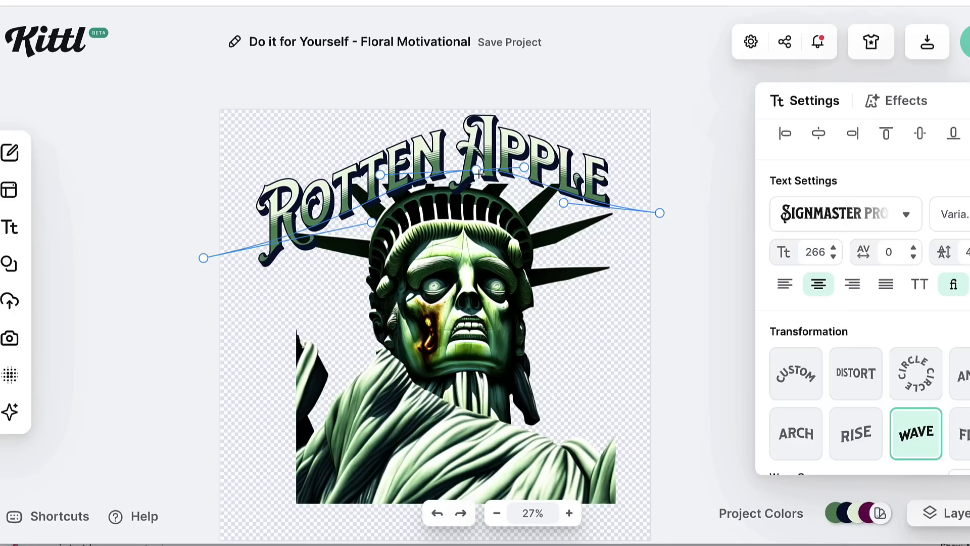
pyautogui.moveTo(477, 172); pyautogui.dragTo(470, 181)
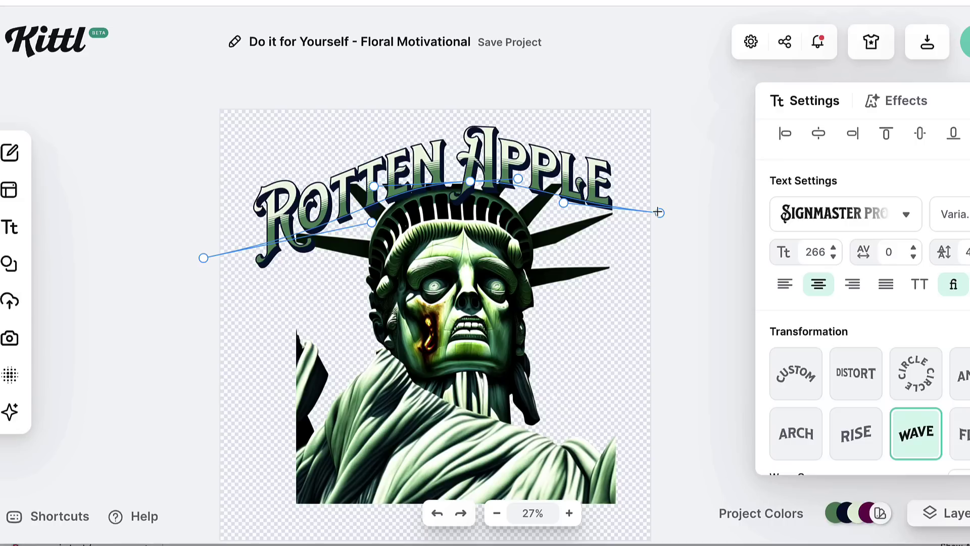
pyautogui.moveTo(659, 212); pyautogui.dragTo(672, 215)
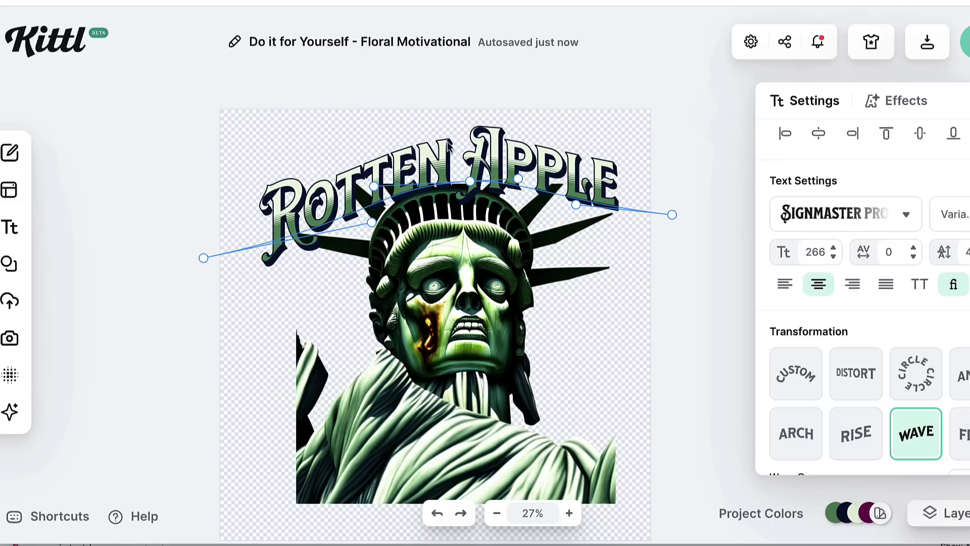
pyautogui.moveTo(470, 180); pyautogui.dragTo(471, 175)
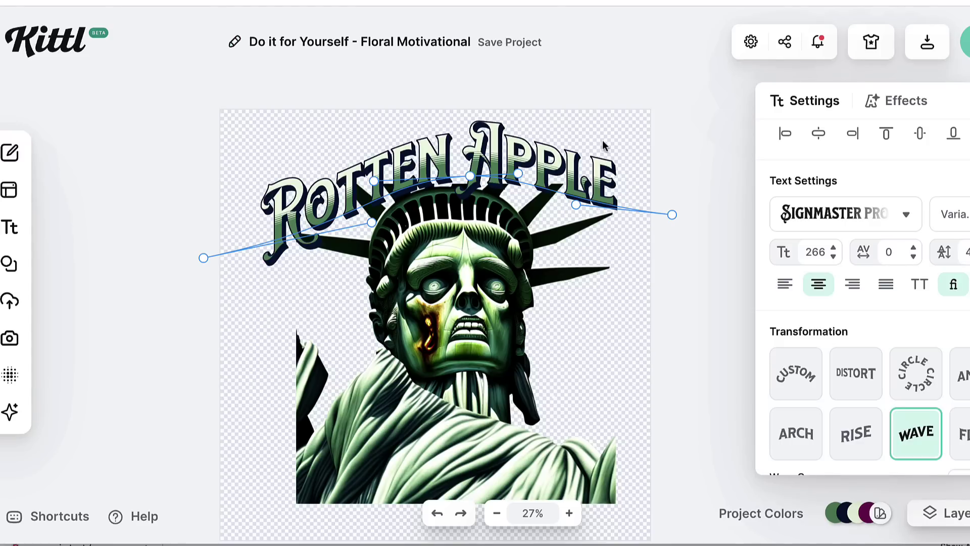
pyautogui.scroll(-3, 606, 147)
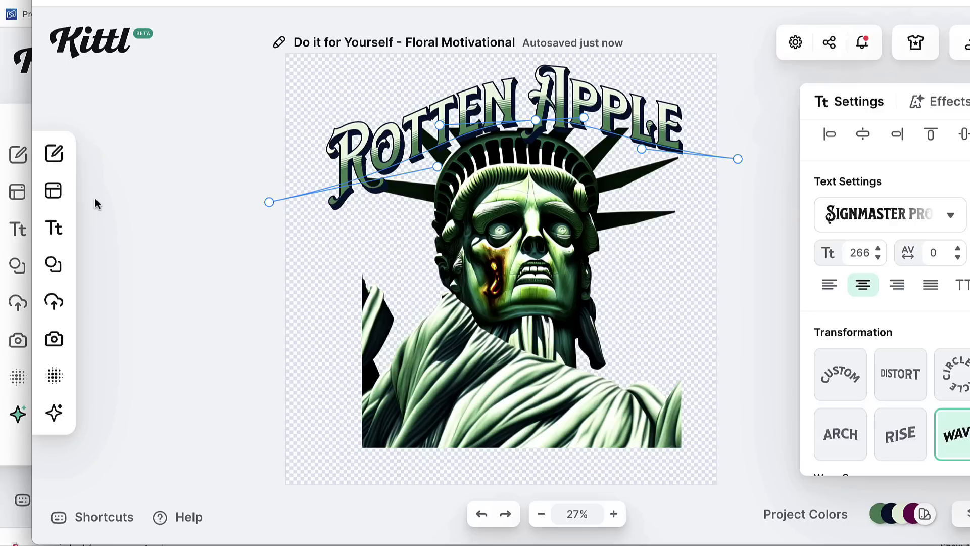
pyautogui.click(59, 418)
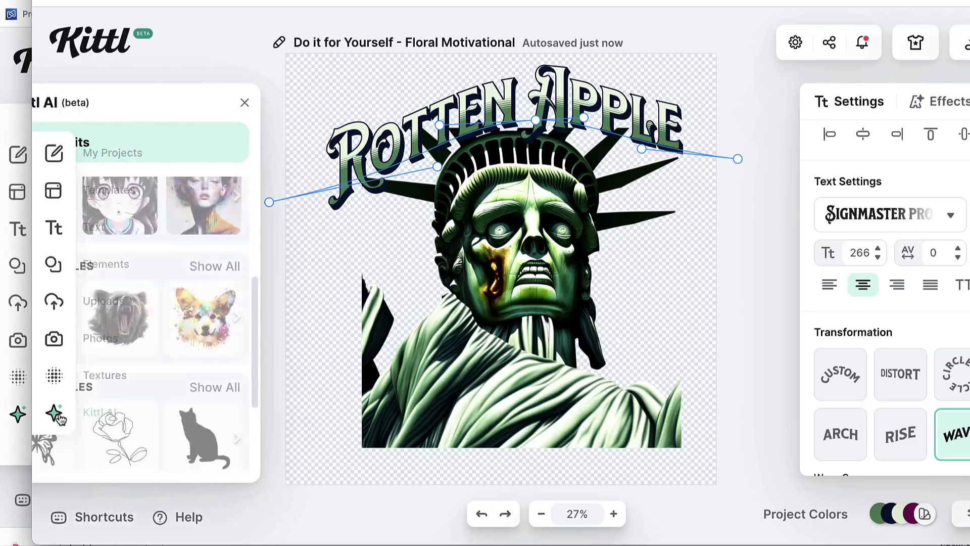
pyautogui.scroll(-1, 212, 396)
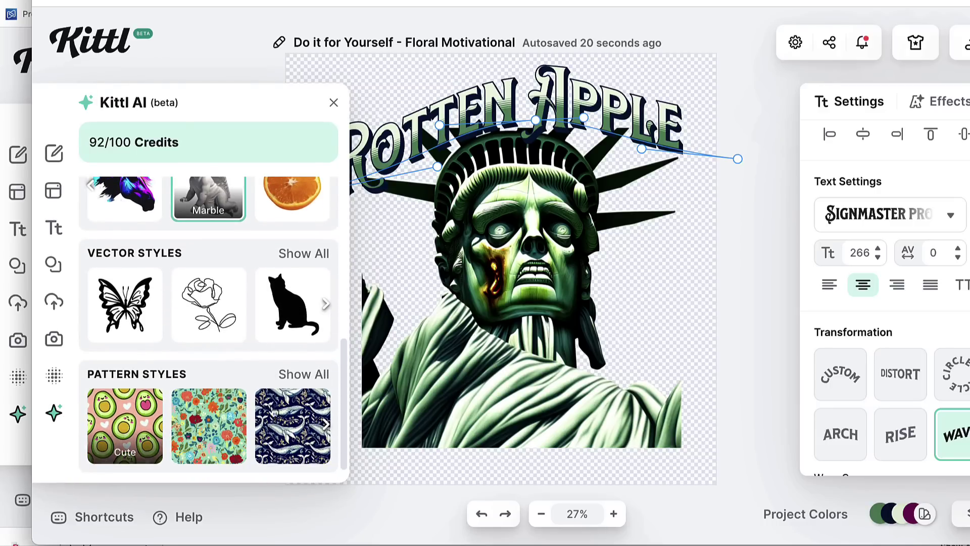
pyautogui.scroll(1, 239, 413)
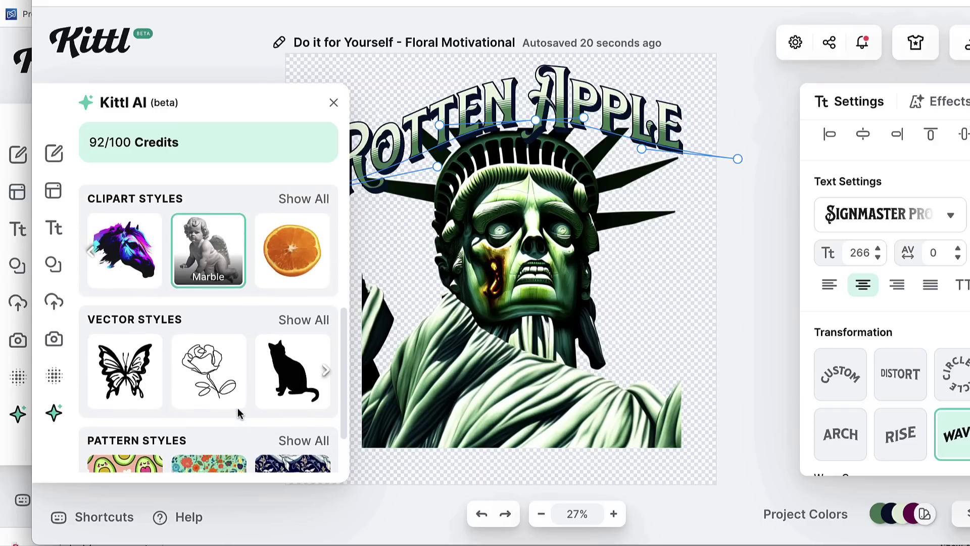
pyautogui.scroll(1, 239, 413)
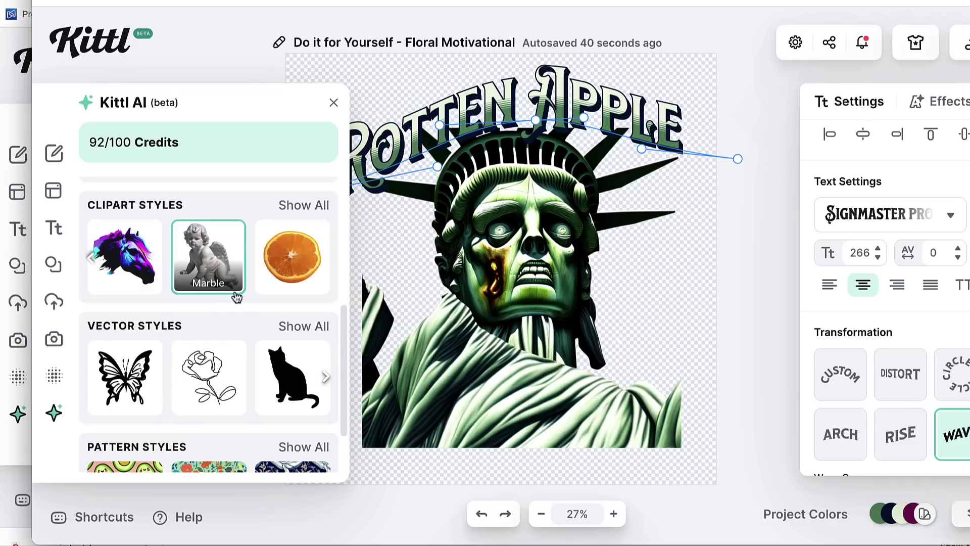
pyautogui.press('Escape')
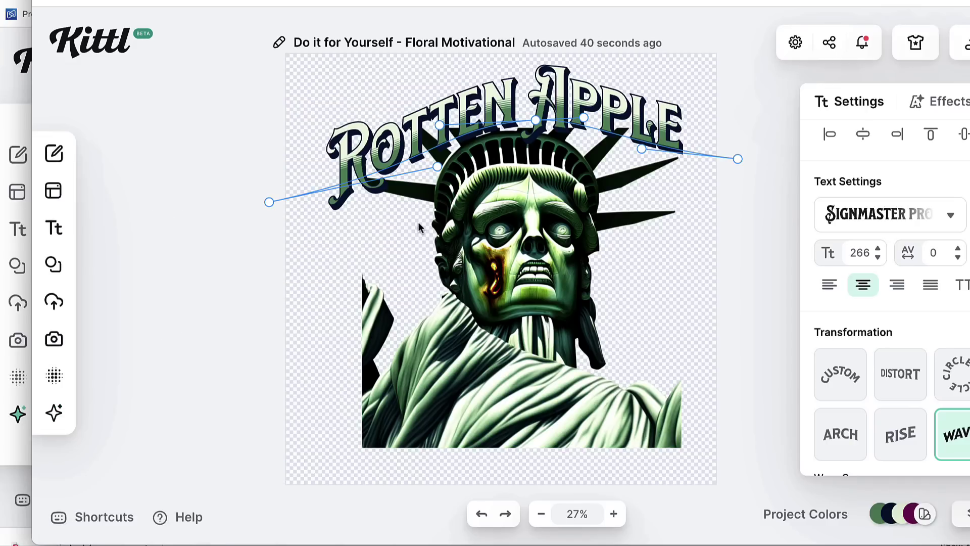